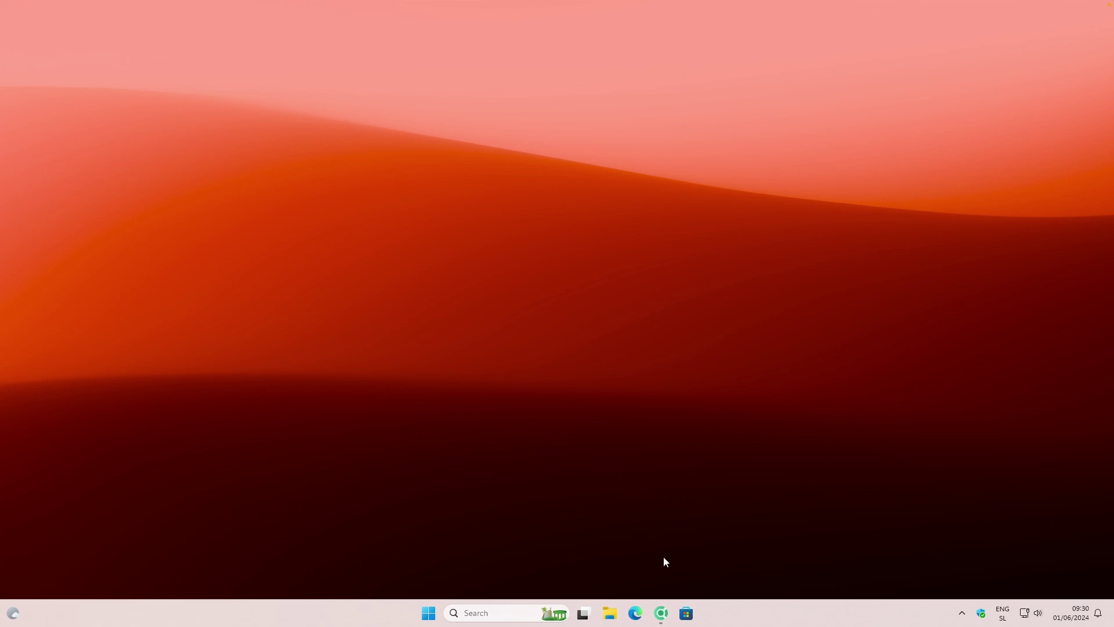
Search the web for STARTALLBACK in the browser and open the official startallback.com page
{"action": "left_click", "coordinate": [661, 612]}
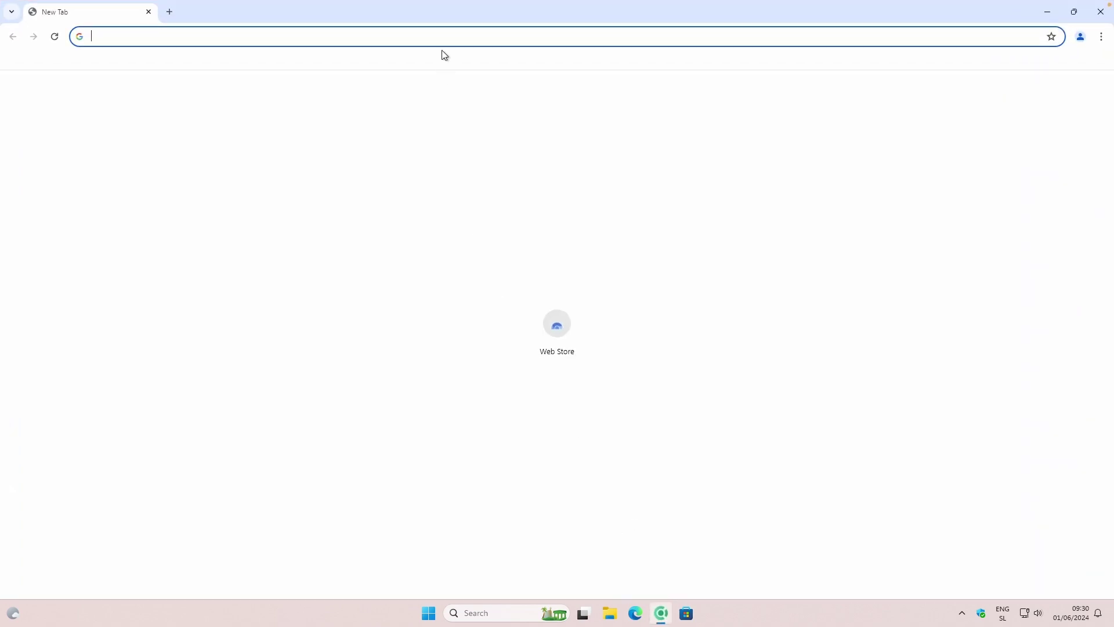
{"action": "type", "text": "S"}
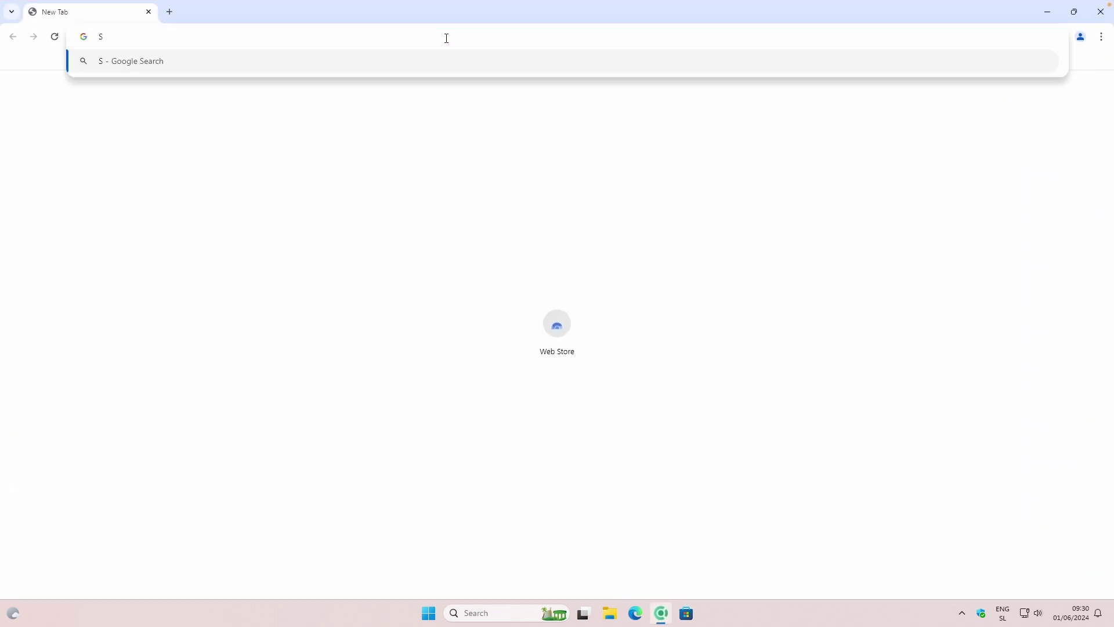
{"action": "type", "text": "TARTALLBACK"}
{"action": "key", "text": "Return"}
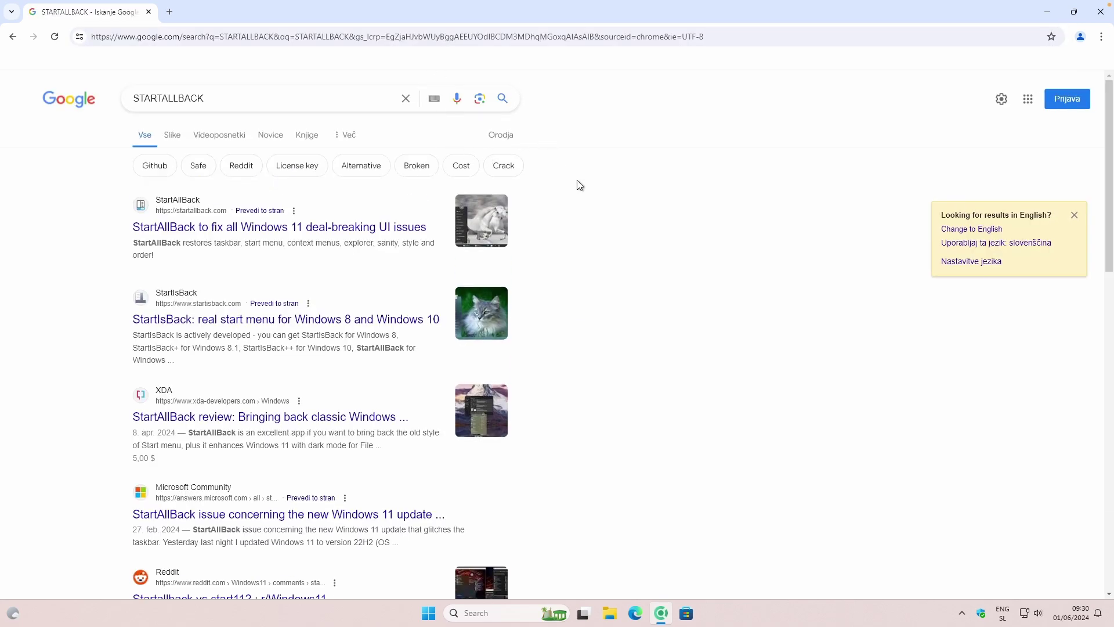
{"action": "left_click", "coordinate": [376, 227]}
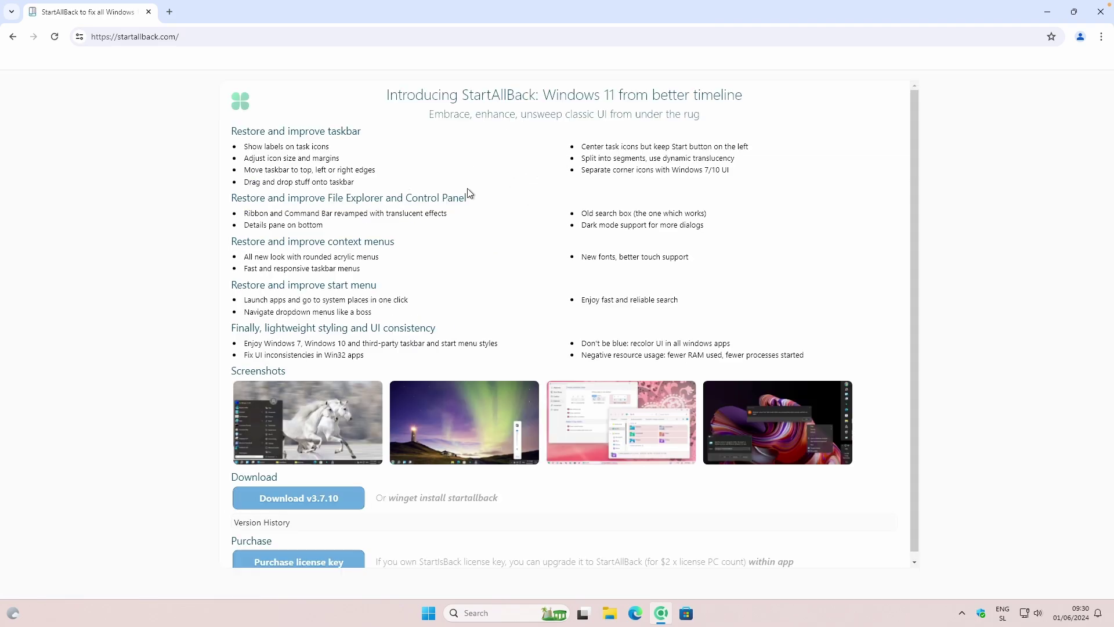
Download StartAllBack v3.7.10 and run the downloaded setup file
{"action": "left_click", "coordinate": [346, 491]}
{"action": "left_click", "coordinate": [463, 295]}
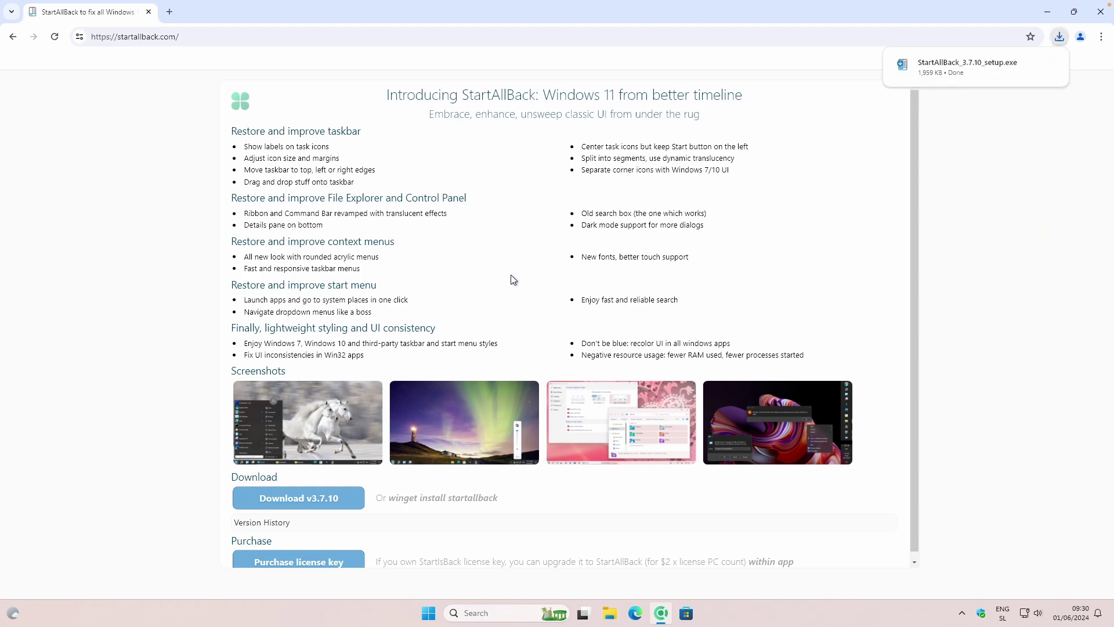
{"action": "left_click", "coordinate": [971, 66]}
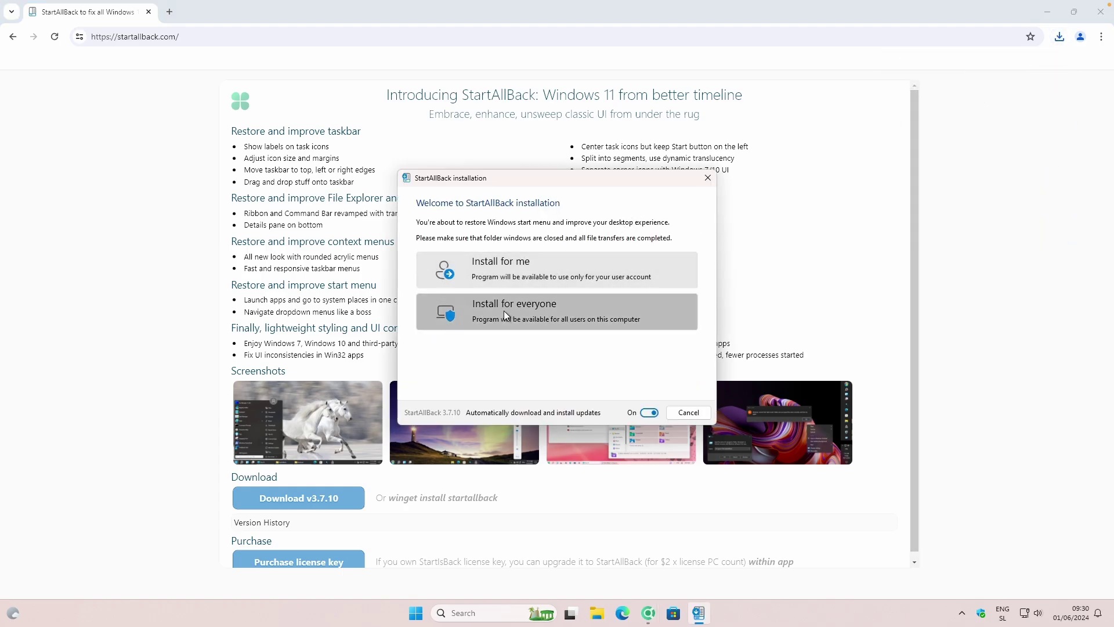
Install StartAllBack for everyone, allow it to make changes to the device, and minimize the browser
{"action": "left_click", "coordinate": [509, 325]}
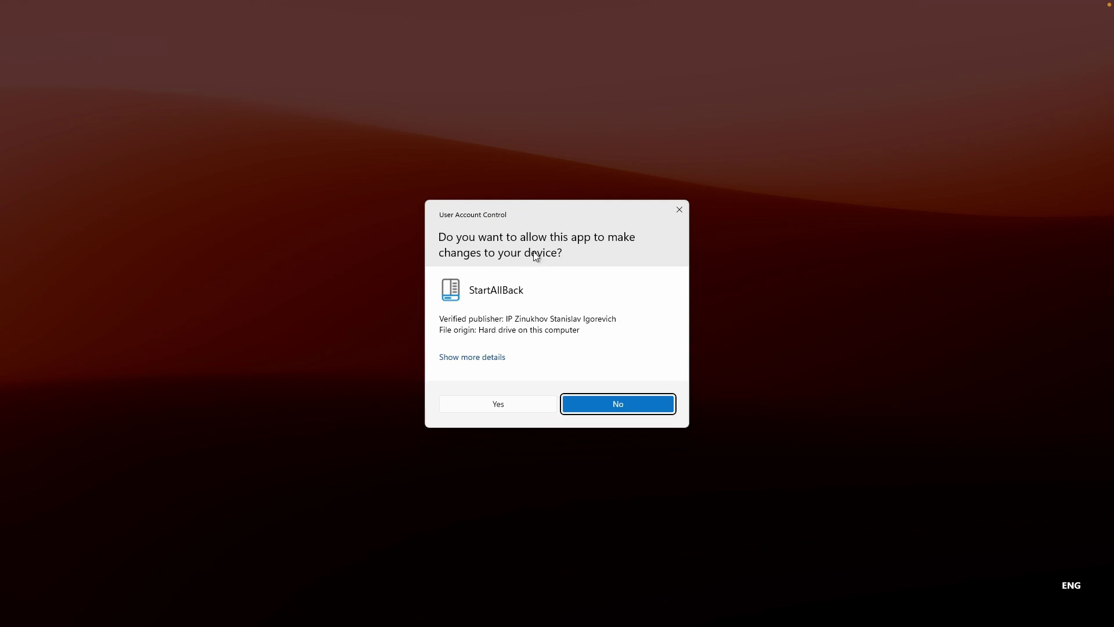
{"action": "left_click", "coordinate": [494, 405]}
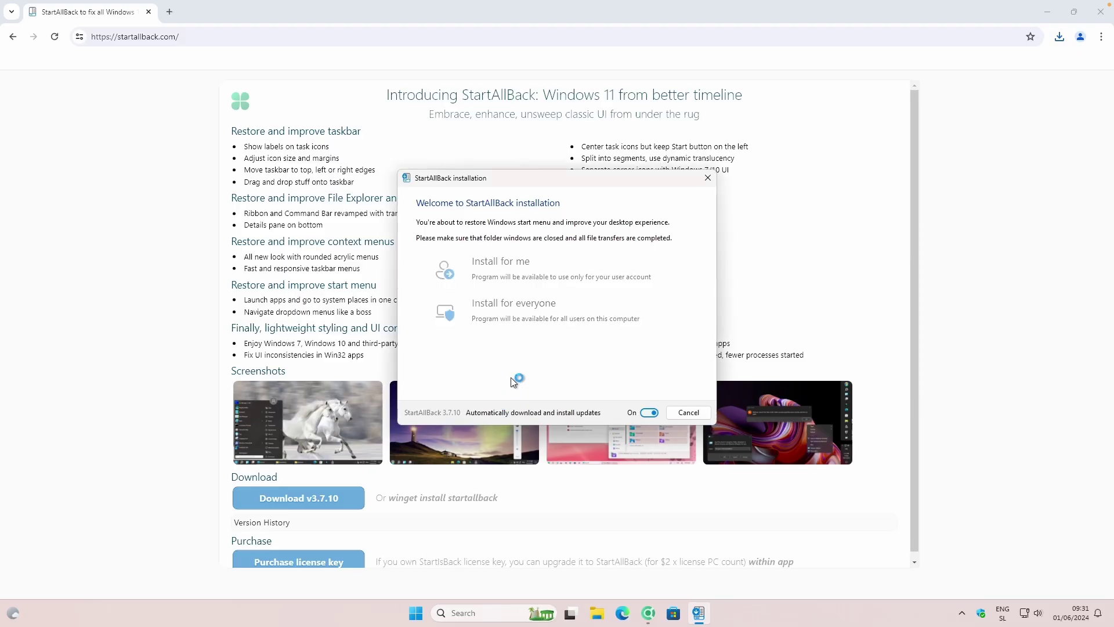
{"action": "left_click", "coordinate": [1047, 11]}
{"action": "left_click", "coordinate": [1020, 36]}
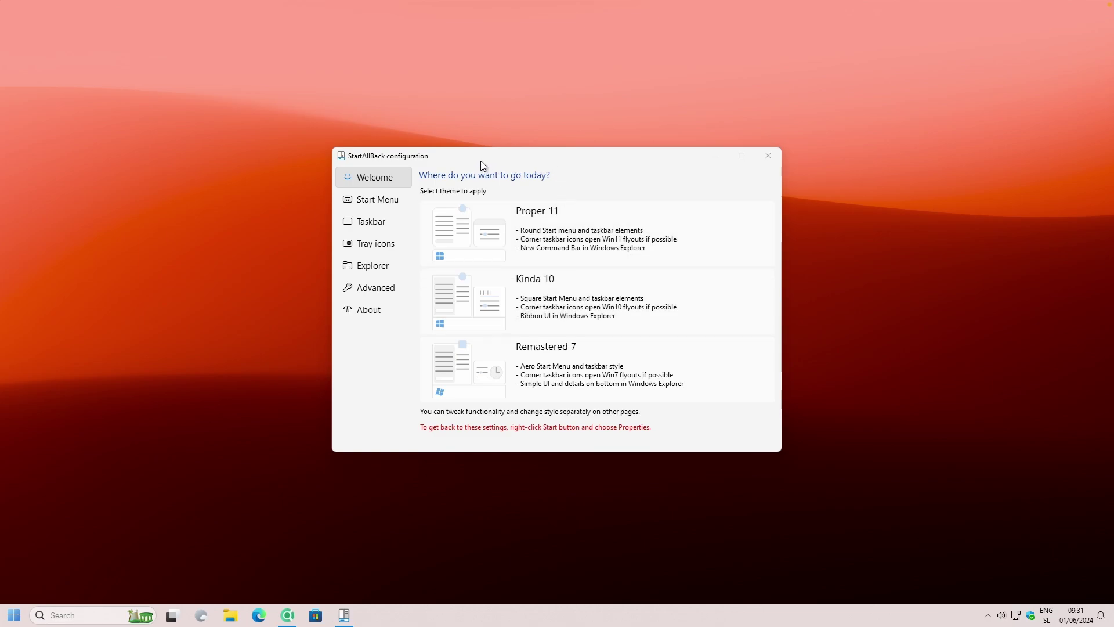
Apply the Proper 11 theme and enable centered task icons in the taskbar settings
{"action": "left_click", "coordinate": [574, 213]}
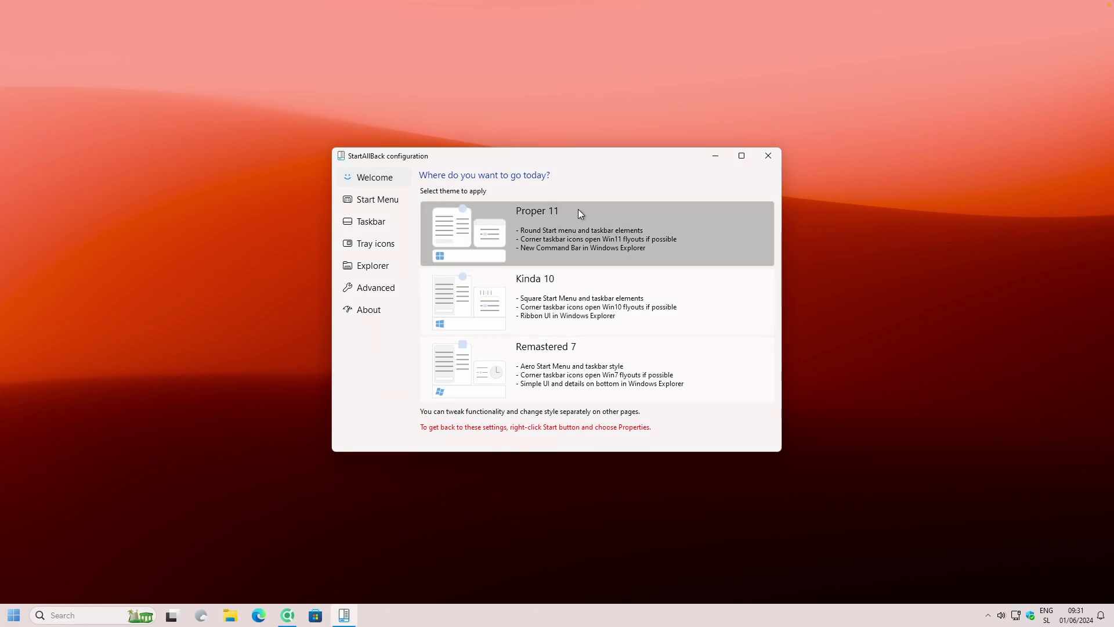
{"action": "left_click", "coordinate": [374, 228]}
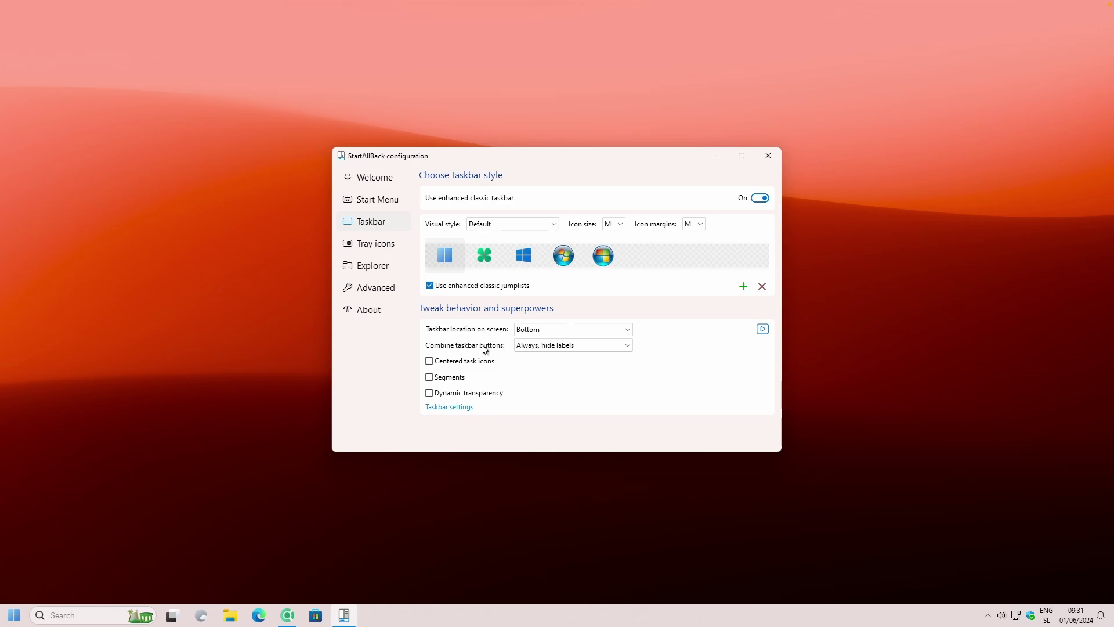
{"action": "left_click", "coordinate": [539, 346]}
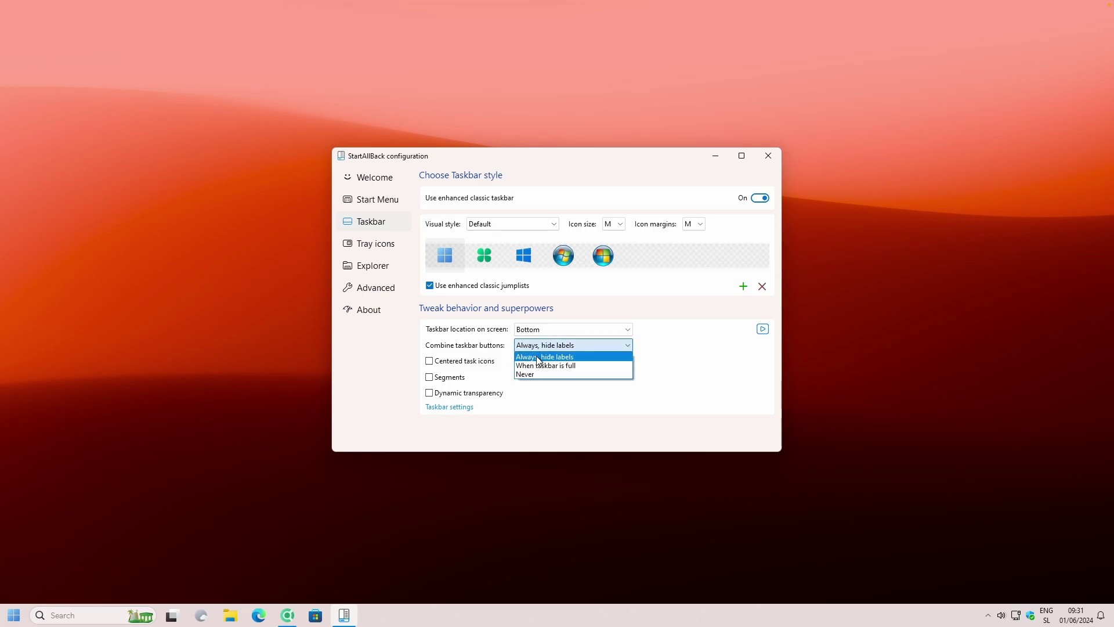
{"action": "left_click", "coordinate": [467, 357]}
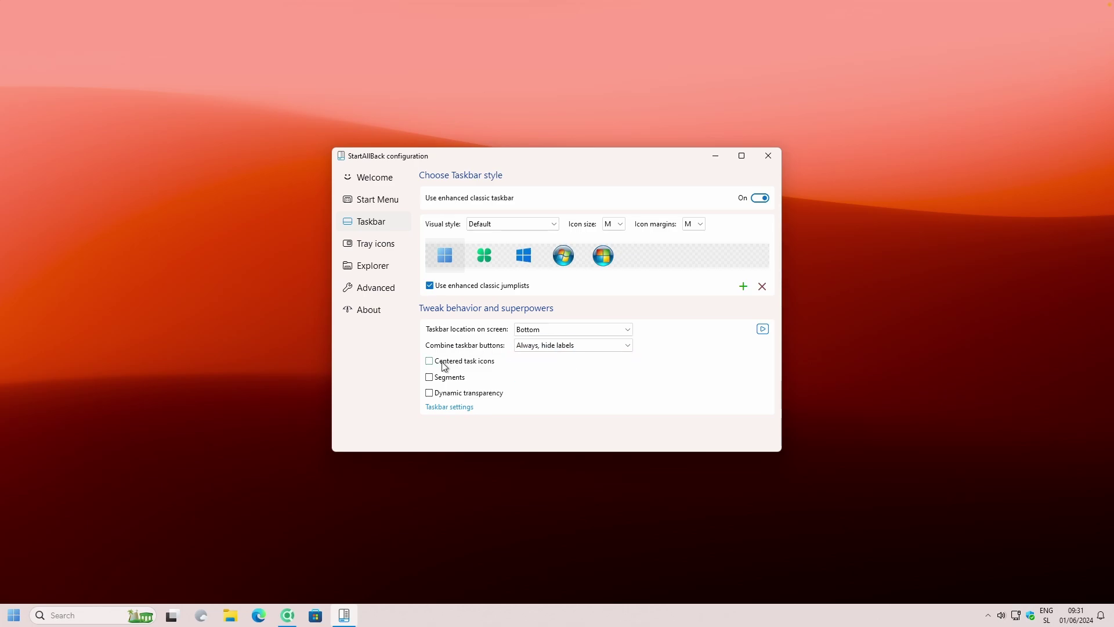
{"action": "left_click", "coordinate": [450, 363]}
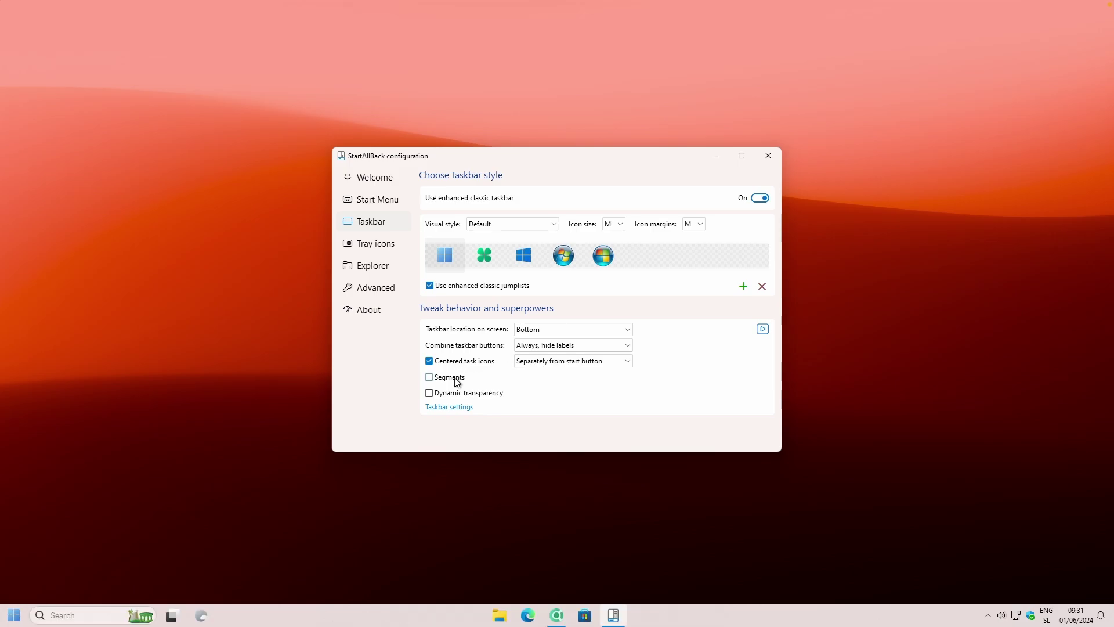
Enable taskbar segments with the Just central segment option and turn on dynamic transparency
{"action": "left_click", "coordinate": [458, 378]}
{"action": "left_click", "coordinate": [533, 379]}
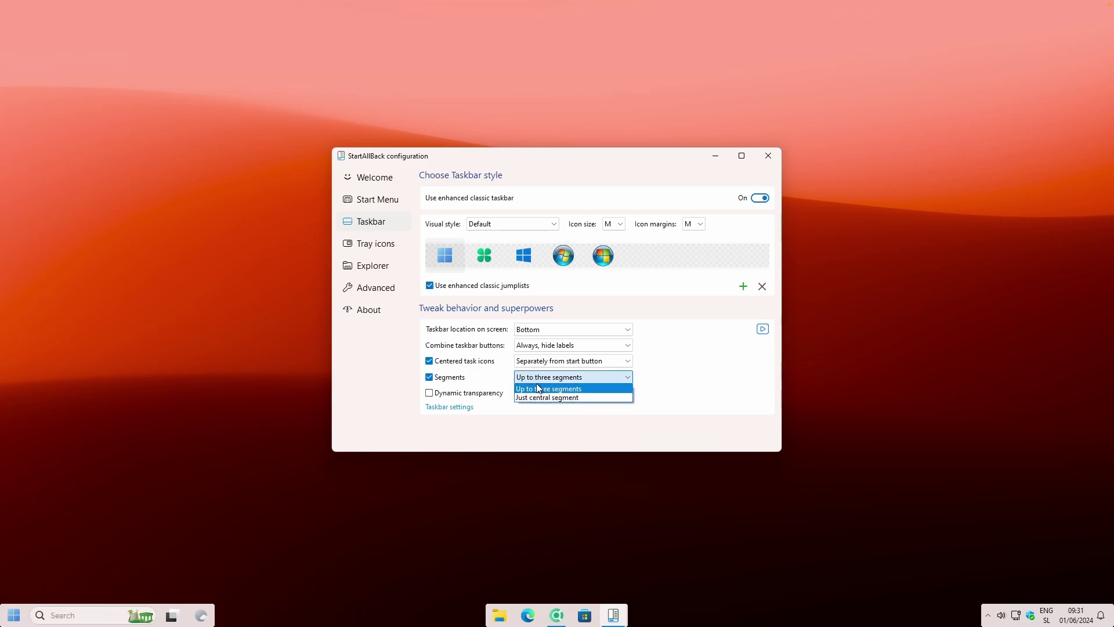
{"action": "left_click", "coordinate": [541, 400]}
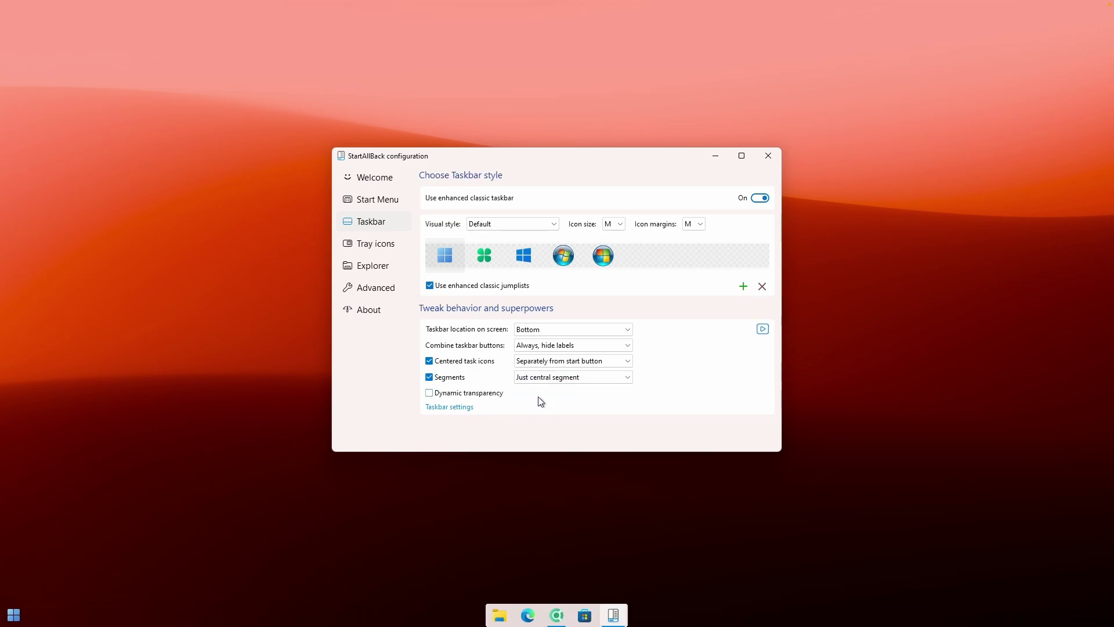
{"action": "left_click", "coordinate": [470, 393]}
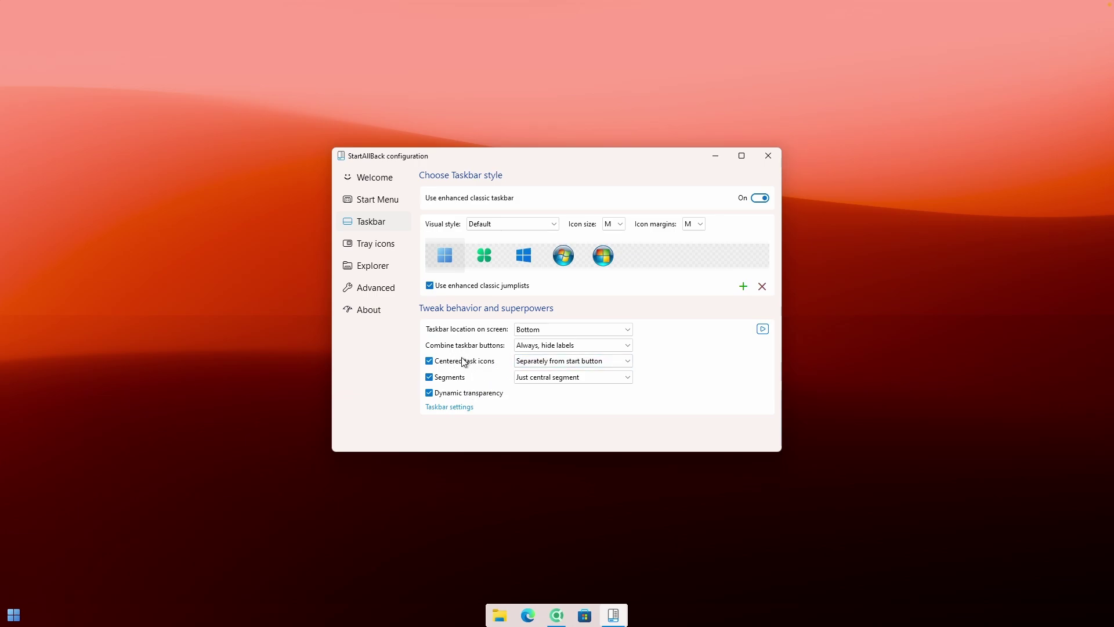
Set the centered task icons to Together with start button and check how the Start menu opens
{"action": "left_click", "coordinate": [529, 362]}
{"action": "left_click", "coordinate": [541, 381]}
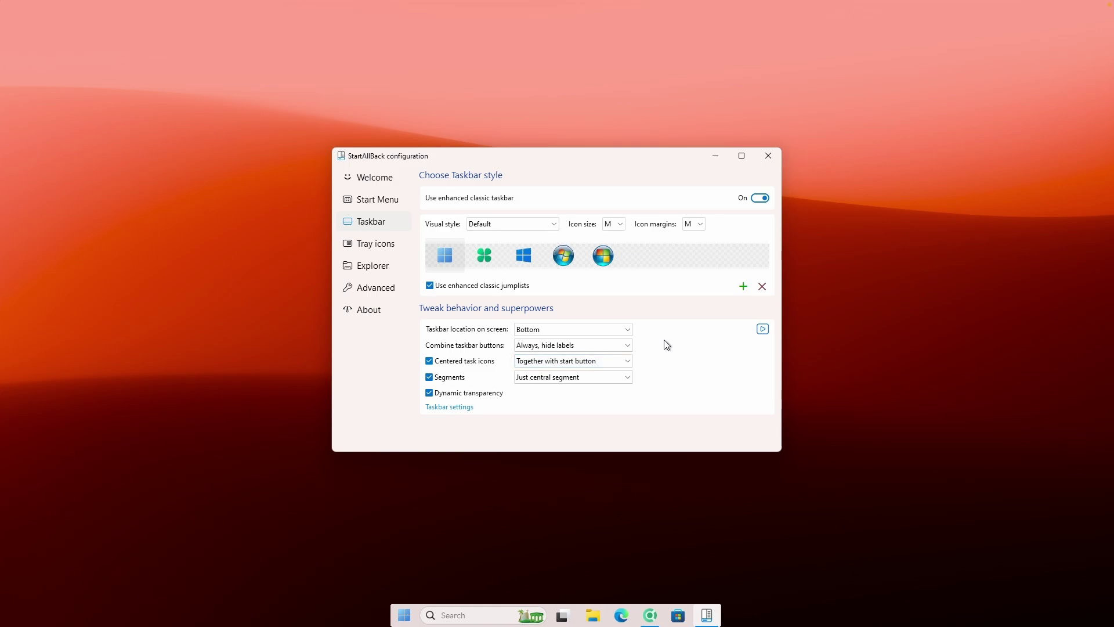
{"action": "left_click", "coordinate": [404, 615]}
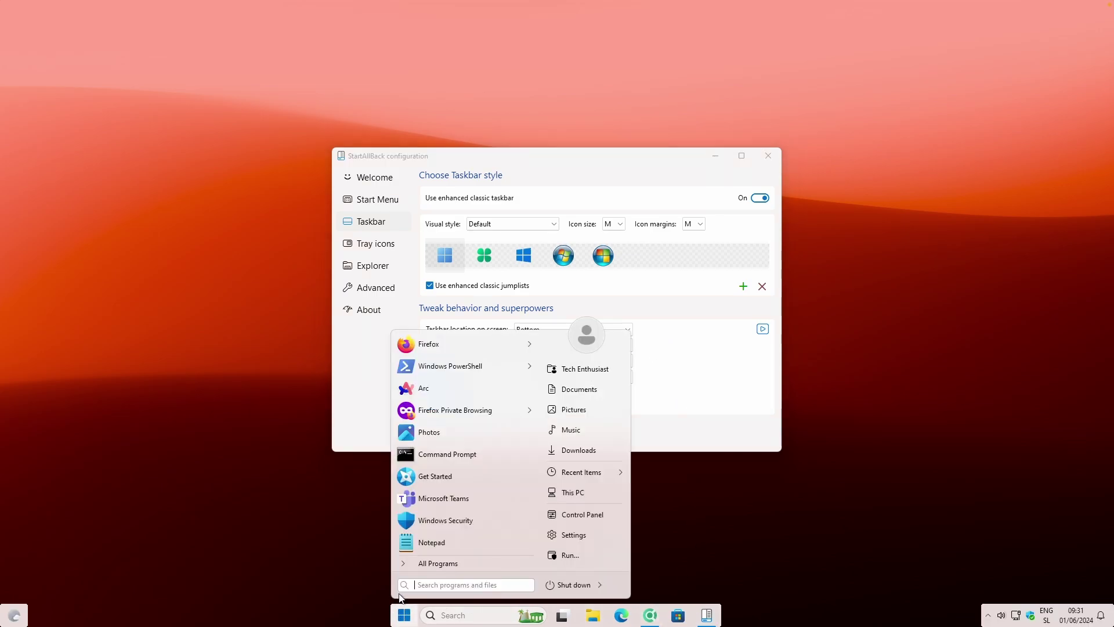
{"action": "left_click", "coordinate": [687, 371]}
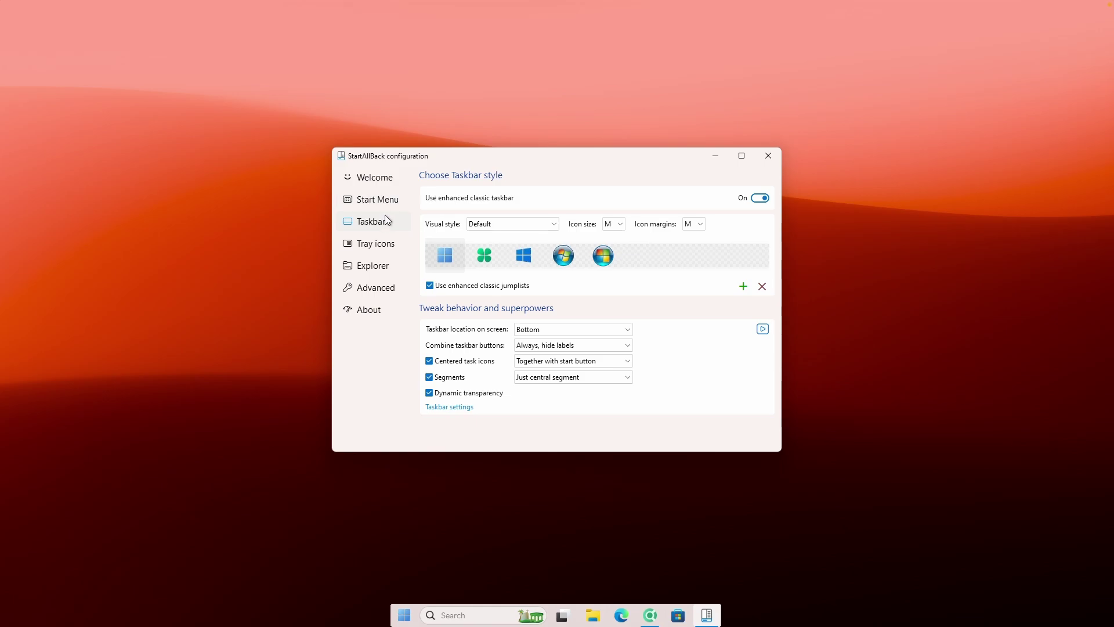
Try the Kinda 10 and Remastered 7 themes and reapply the Proper 11 theme
{"action": "left_click", "coordinate": [383, 178]}
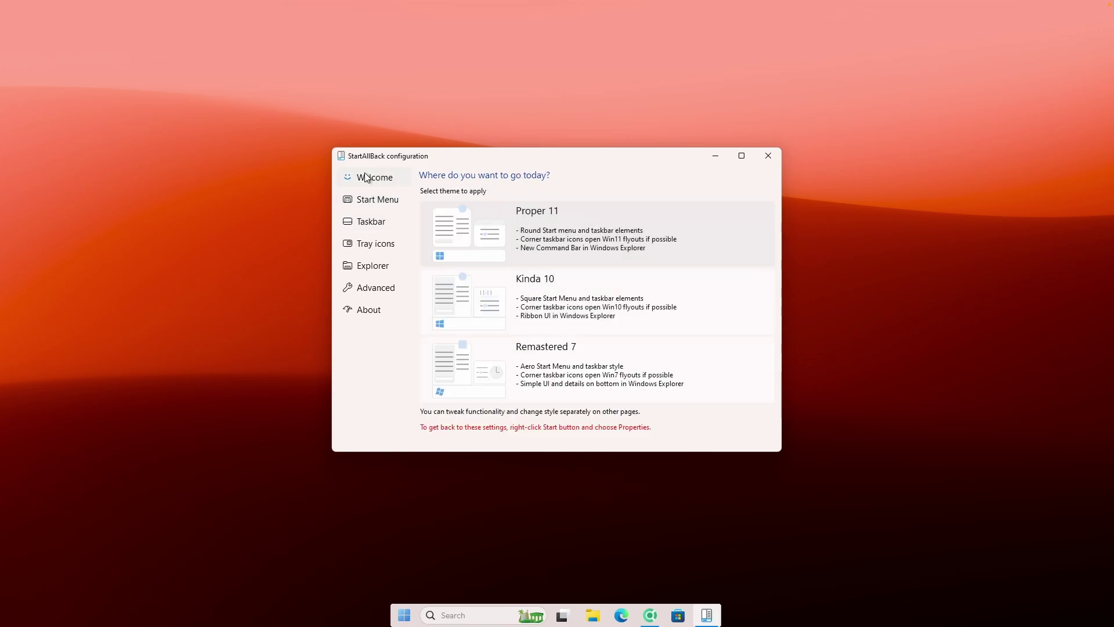
{"action": "left_click", "coordinate": [579, 291]}
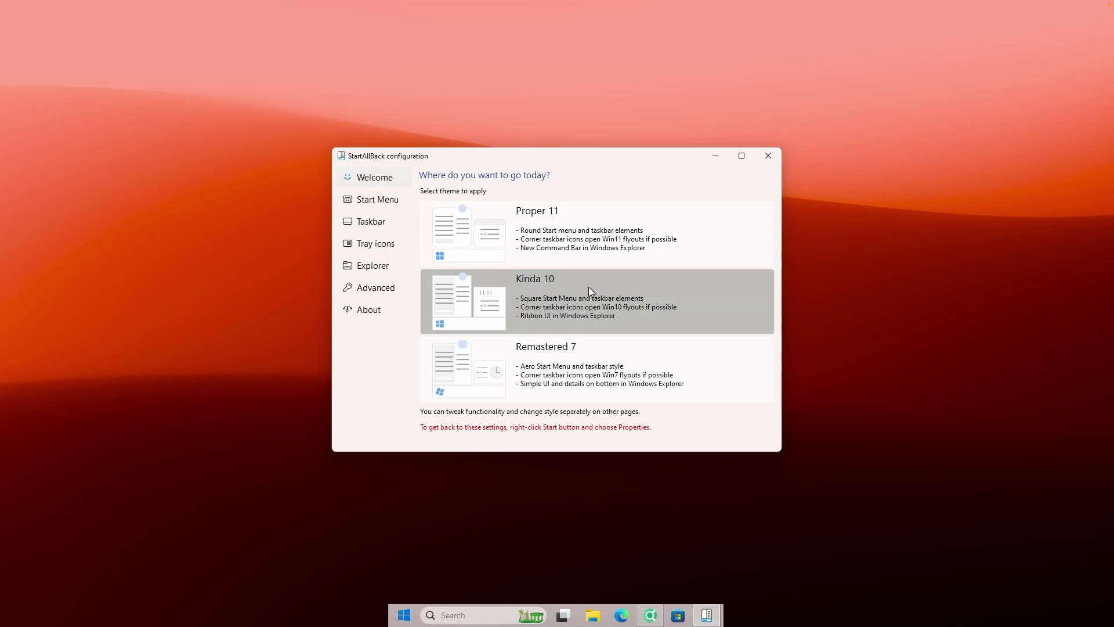
{"action": "left_click", "coordinate": [570, 359]}
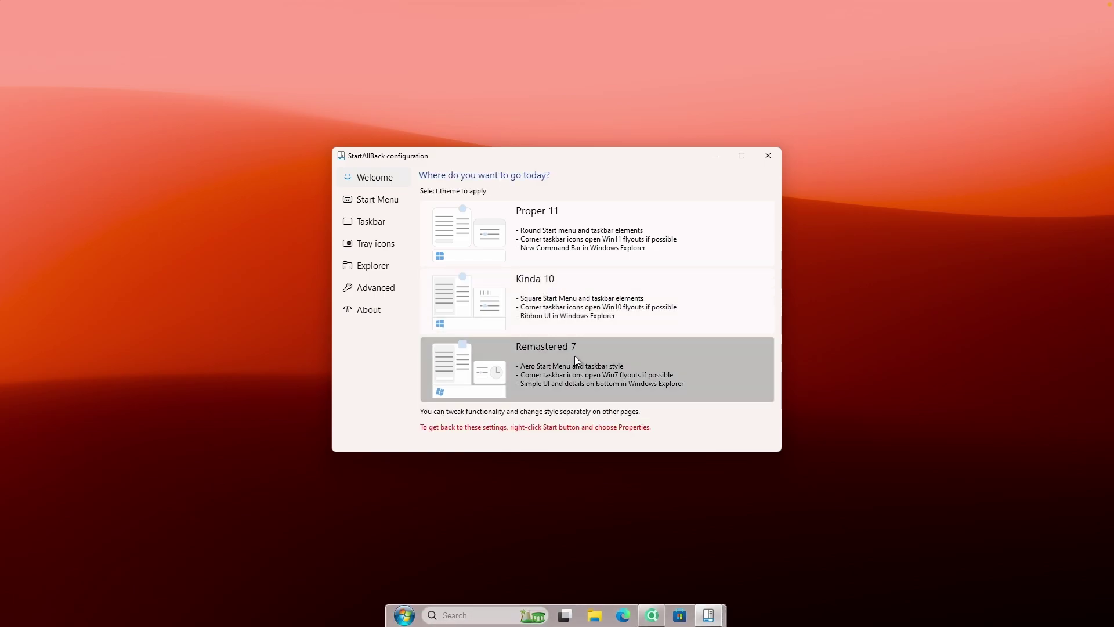
{"action": "left_click", "coordinate": [575, 220]}
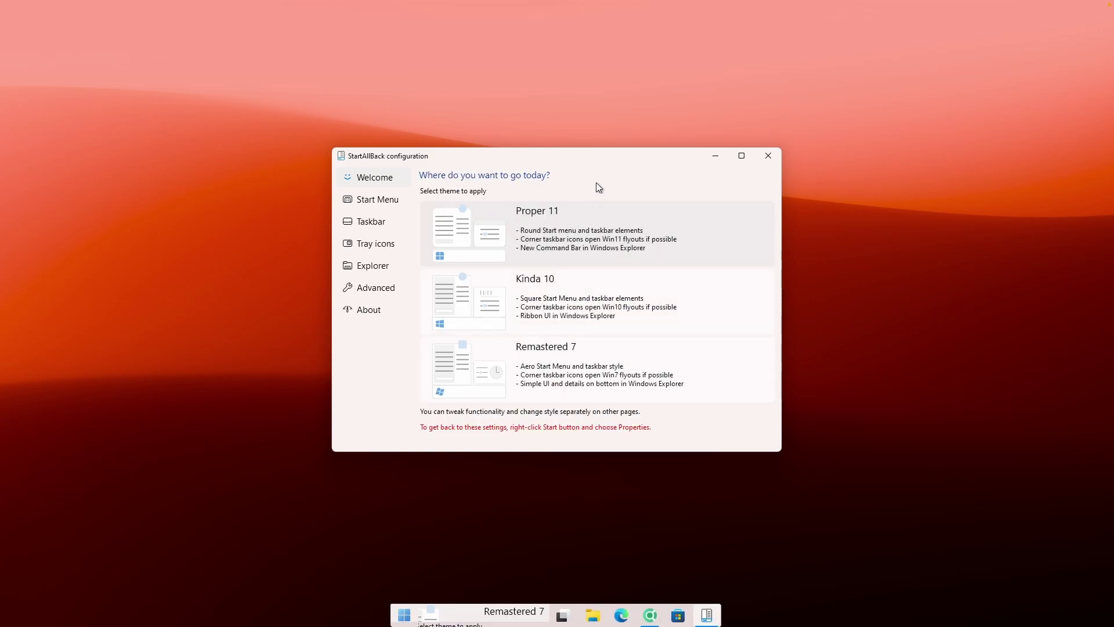
Close the StartAllBack configuration and briefly open the Start menu on the desktop
{"action": "left_click", "coordinate": [768, 156]}
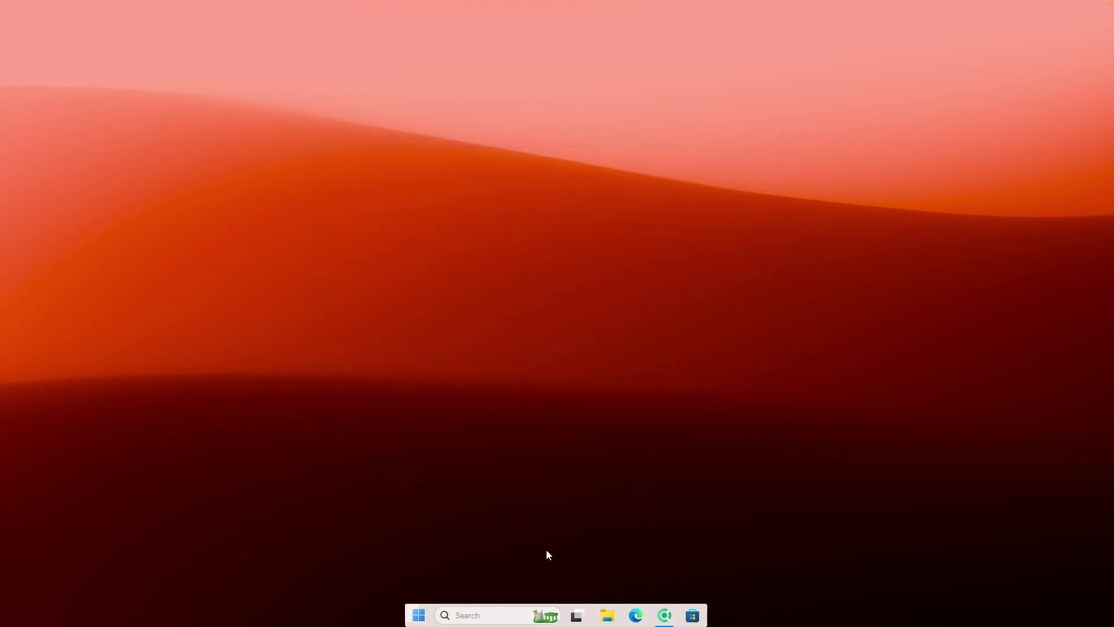
{"action": "left_click", "coordinate": [424, 615]}
{"action": "left_click", "coordinate": [424, 616]}
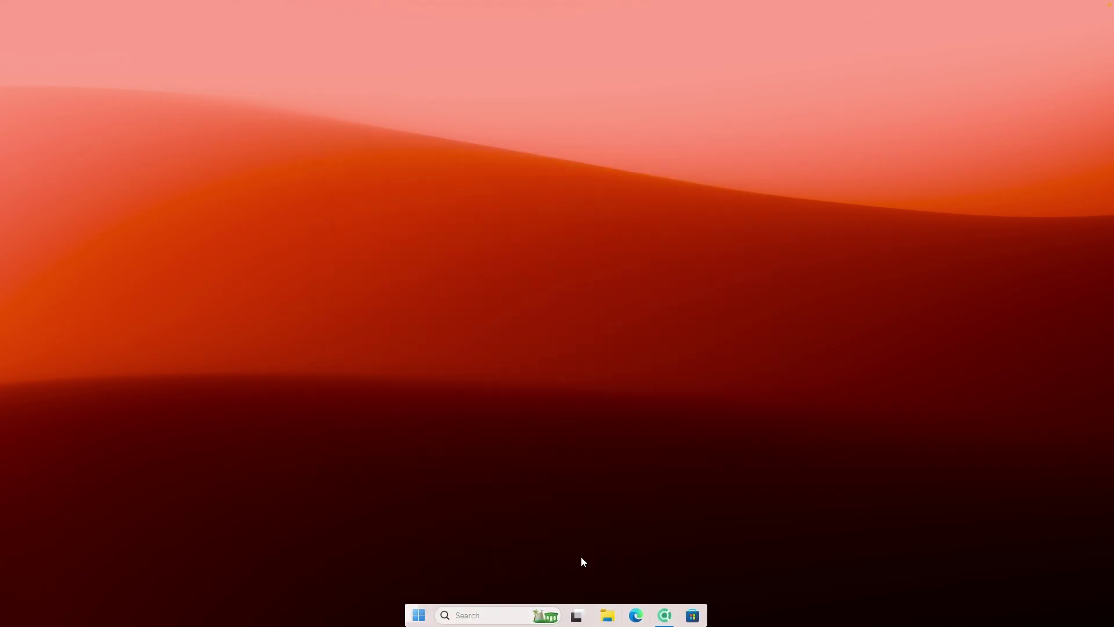
Switch to the browser and save the palm tree wallpaper from the Reddit page to Downloads as JPEG image ya0auka2rd3d1
{"action": "left_click", "coordinate": [665, 615]}
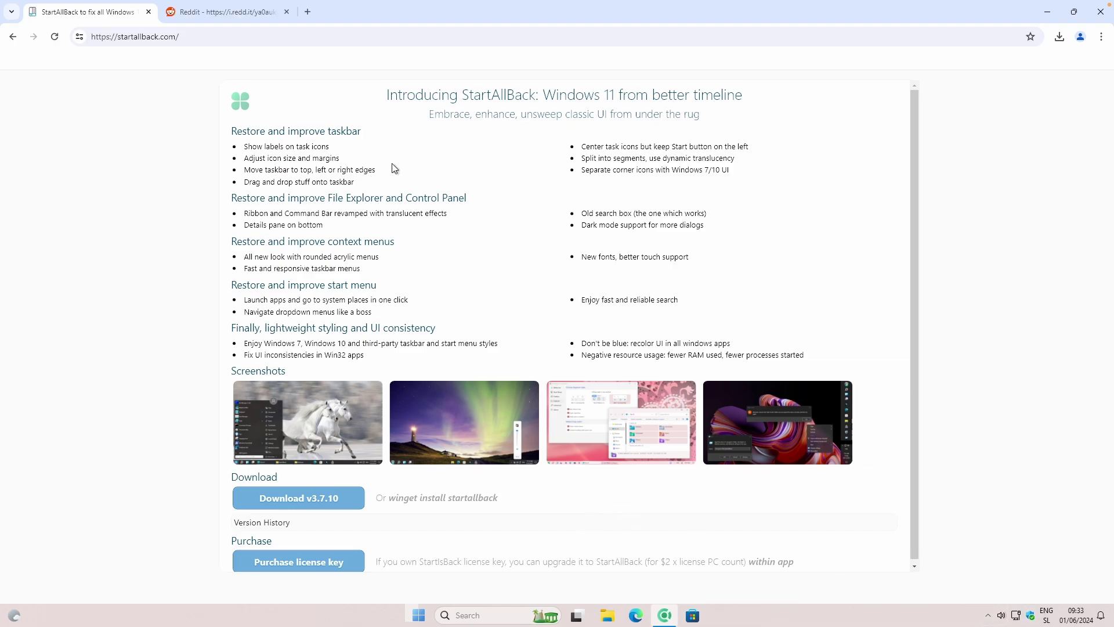
{"action": "left_click", "coordinate": [248, 18]}
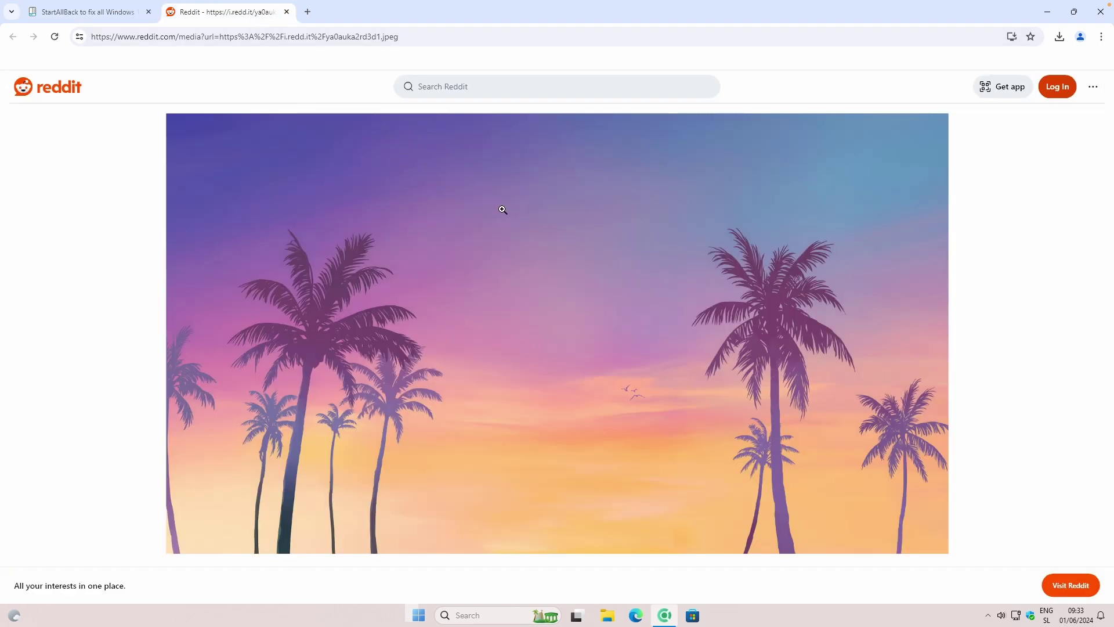
{"action": "right_click", "coordinate": [520, 224]}
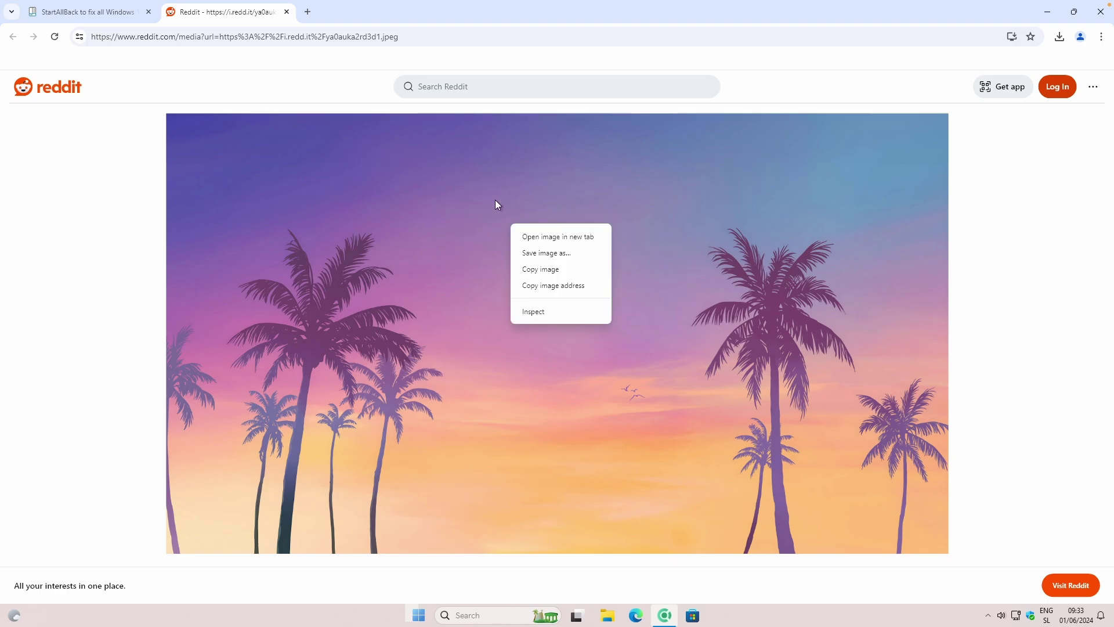
{"action": "left_click", "coordinate": [559, 254]}
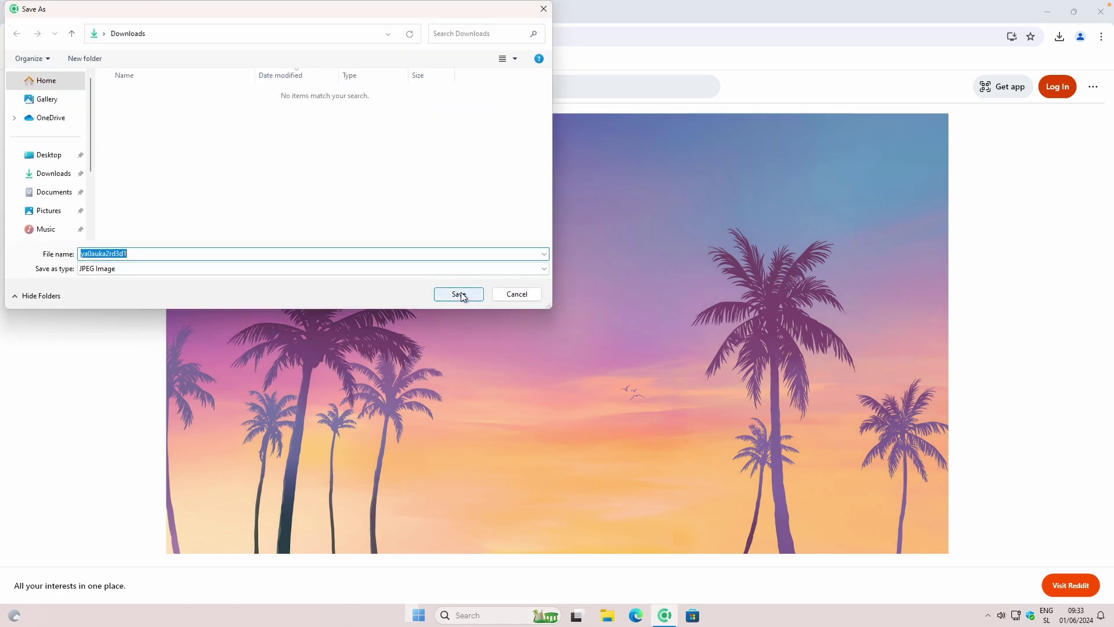
{"action": "left_click", "coordinate": [461, 294]}
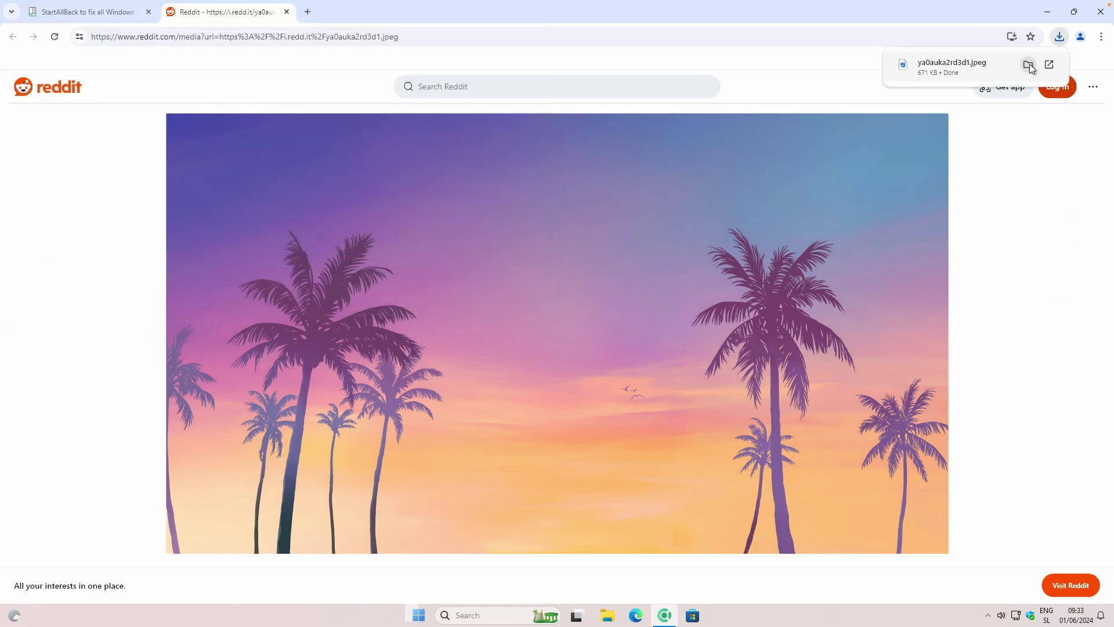
Show the saved palm tree image in its folder, set it as the desktop background, and reveal the desktop
{"action": "left_click", "coordinate": [1029, 64]}
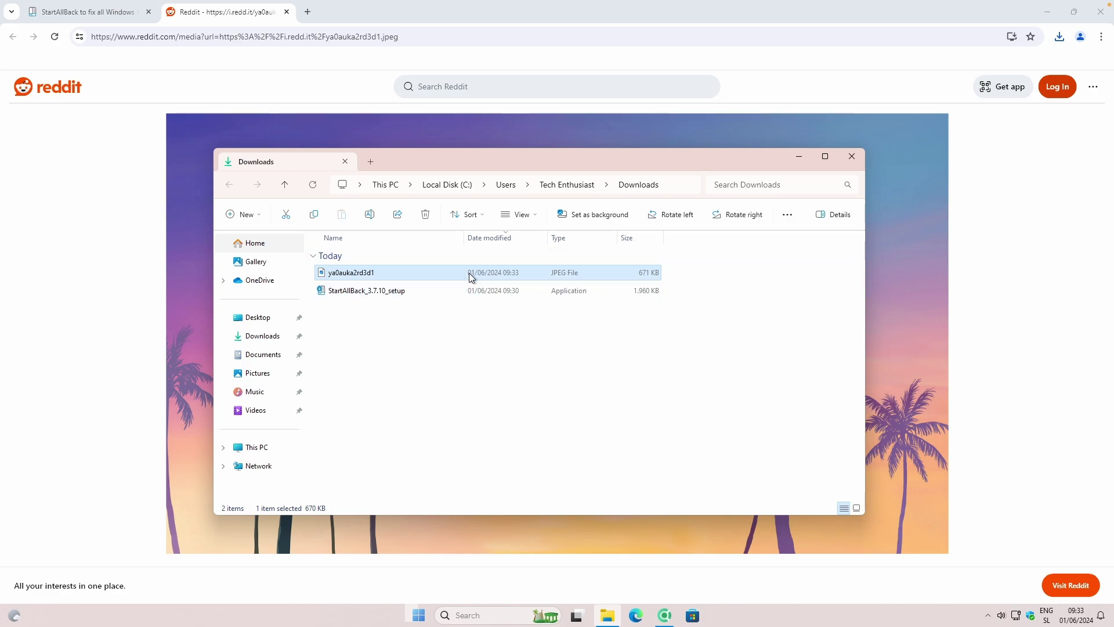
{"action": "left_click", "coordinate": [592, 218]}
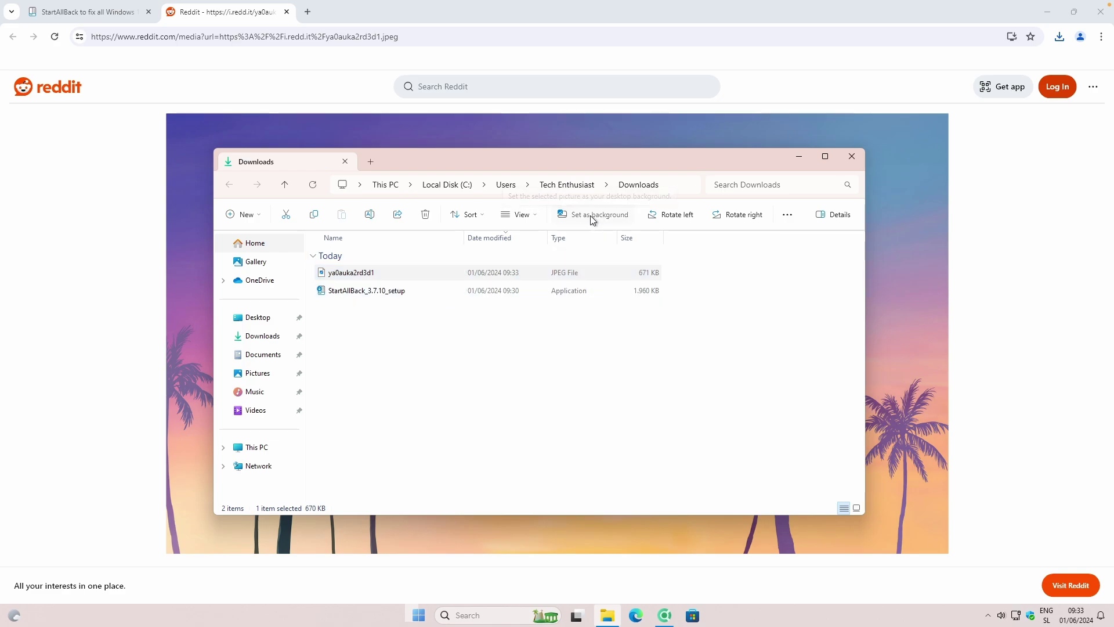
{"action": "key", "text": "super+d"}
Switch to the browser, search Google for RAINMETER, and save the Rainmeter-4.5.18 installer from the official website to Downloads
{"action": "left_click", "coordinate": [665, 615]}
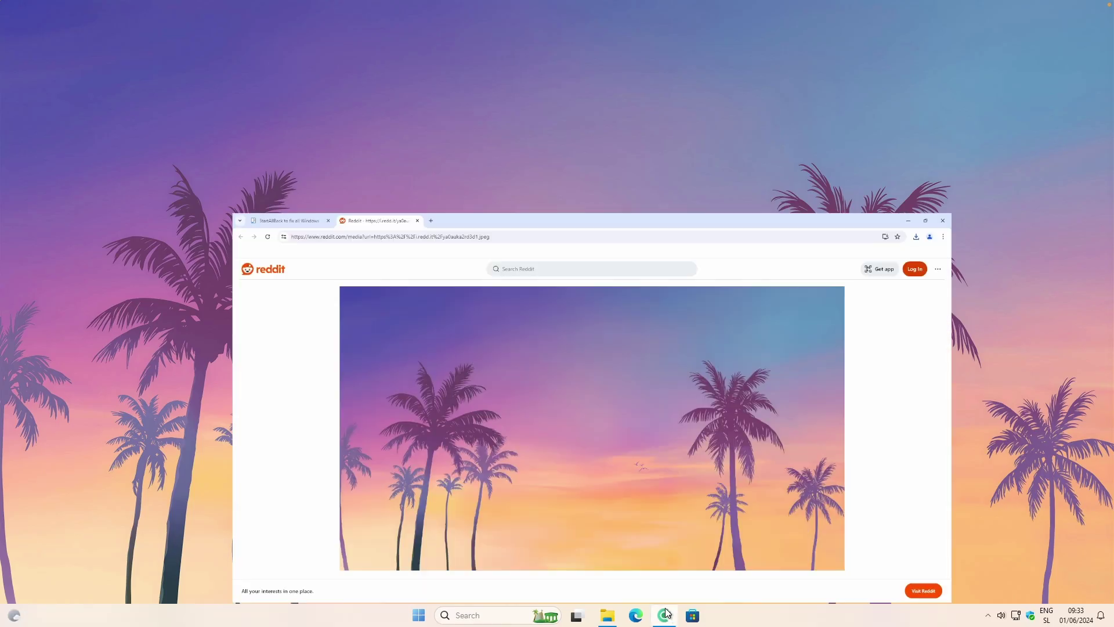
{"action": "left_click", "coordinate": [308, 12]}
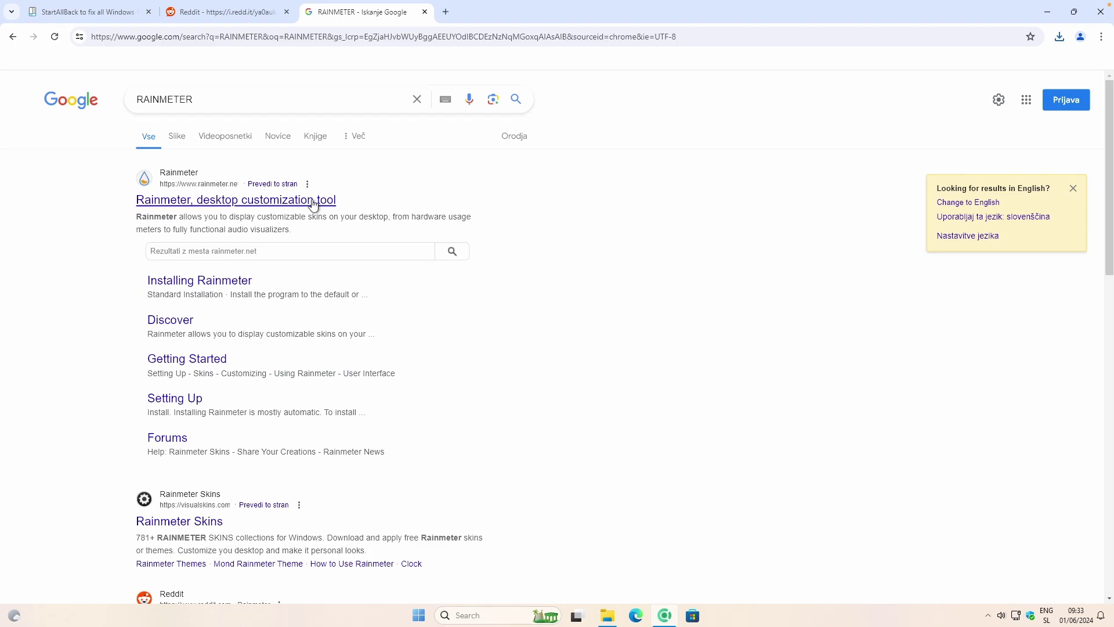
{"action": "left_click", "coordinate": [299, 209]}
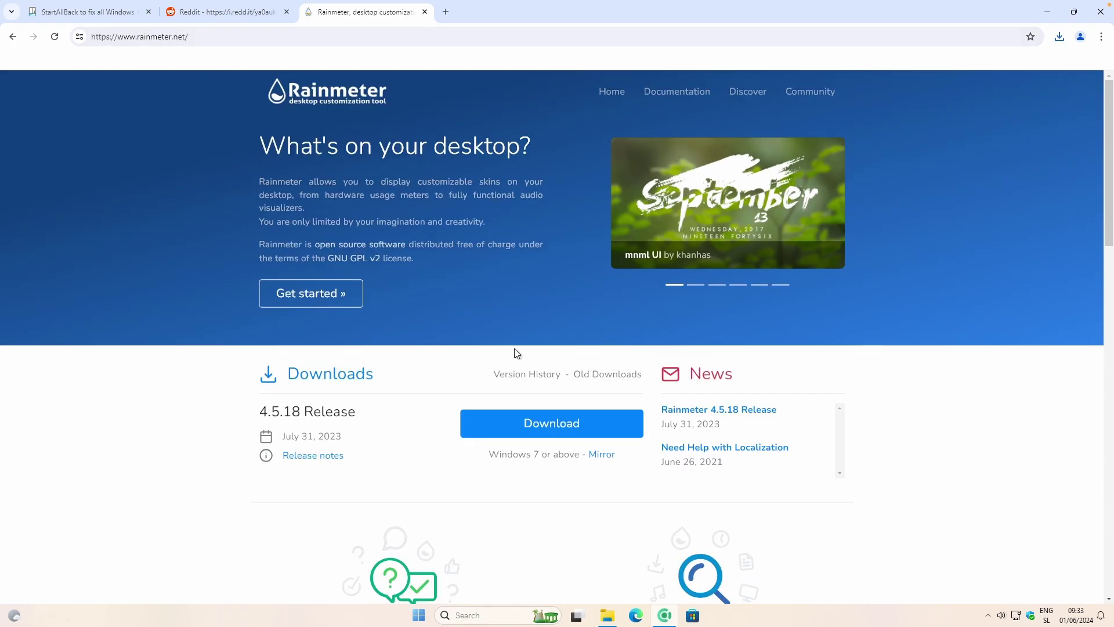
{"action": "left_click", "coordinate": [564, 423]}
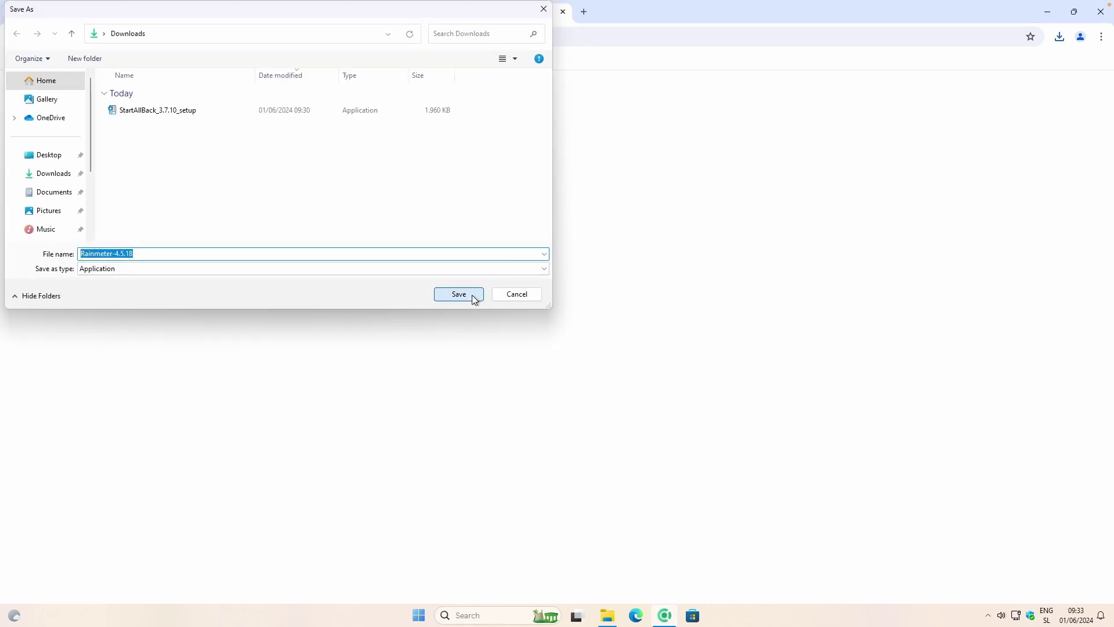
{"action": "left_click", "coordinate": [472, 295]}
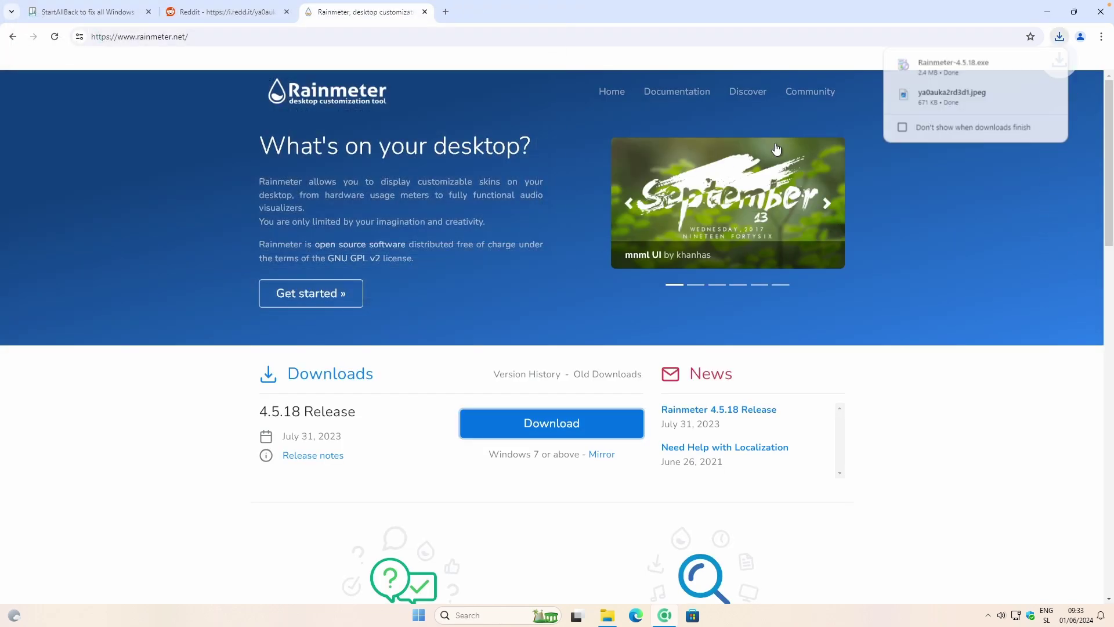
Run the downloaded Rainmeter installer in English, allow it to make changes, and finish setup with Run Rainmeter enabled
{"action": "left_click", "coordinate": [979, 69]}
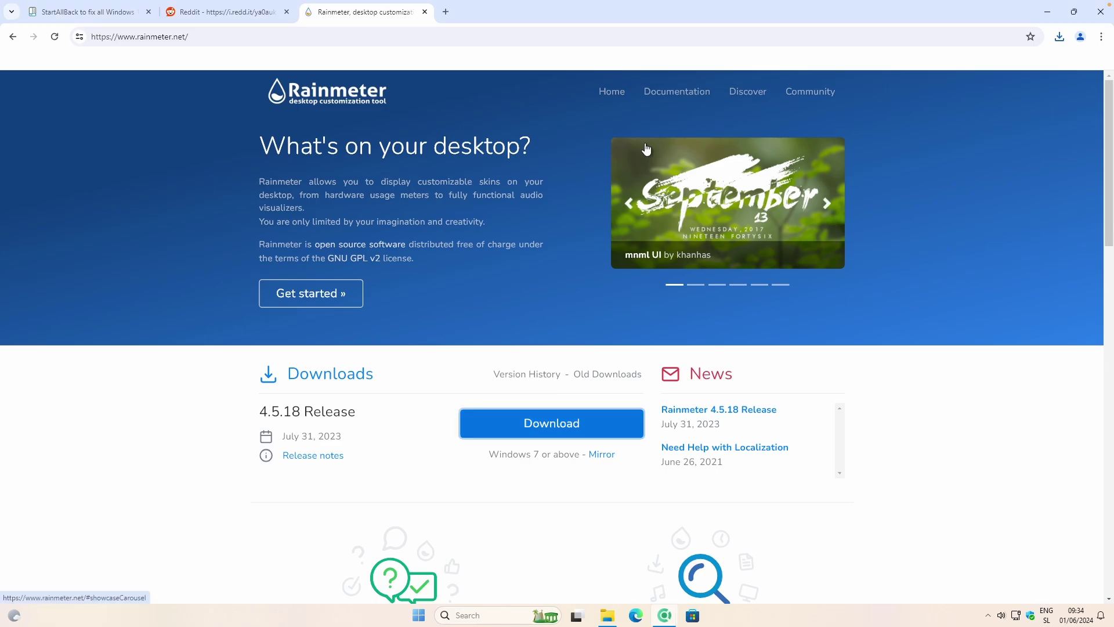
{"action": "left_click", "coordinate": [564, 333]}
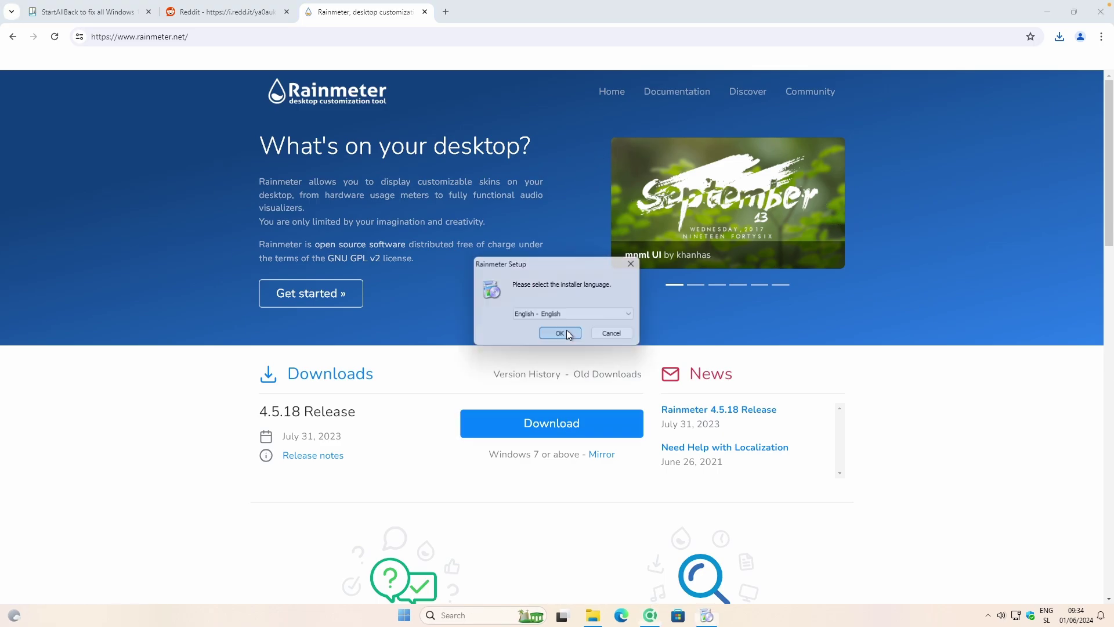
{"action": "left_click", "coordinate": [616, 399]}
{"action": "left_click", "coordinate": [618, 399]}
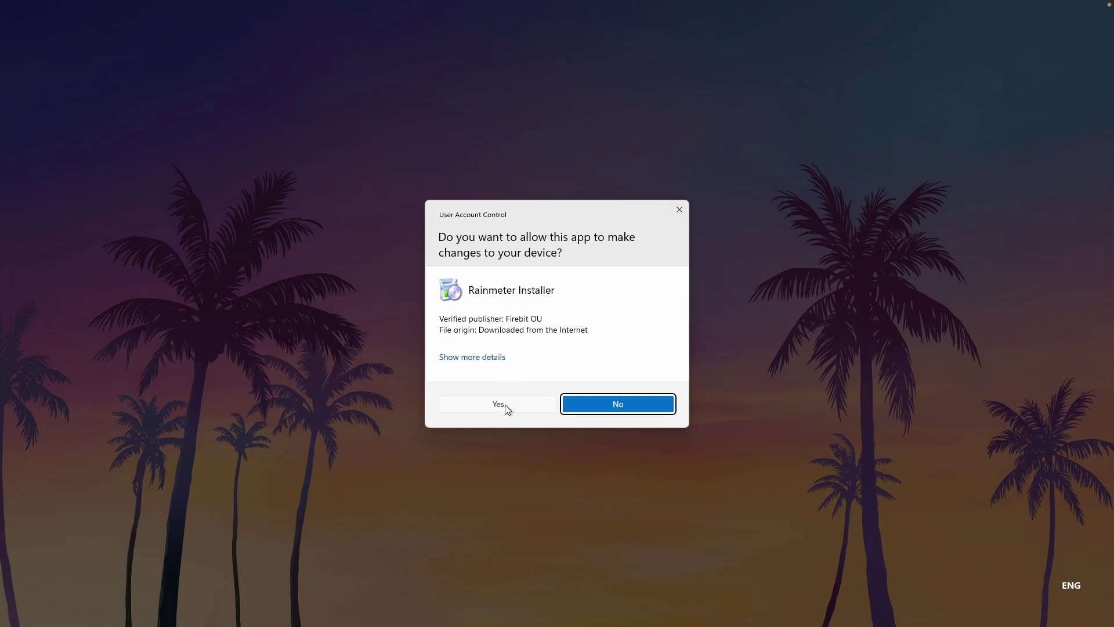
{"action": "left_click", "coordinate": [502, 404]}
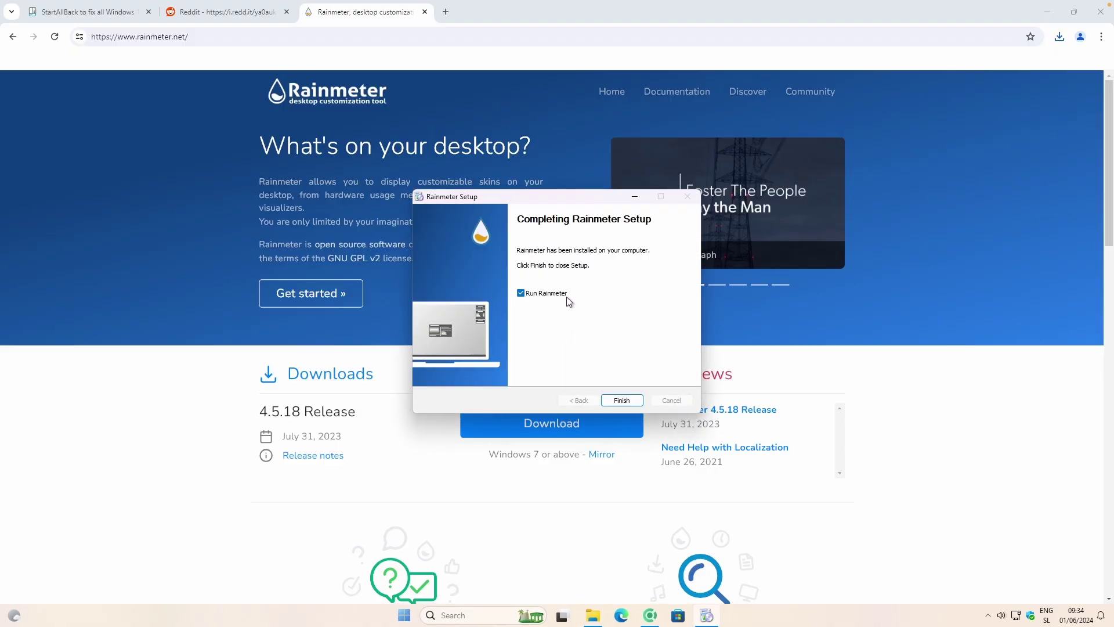
{"action": "left_click", "coordinate": [623, 400]}
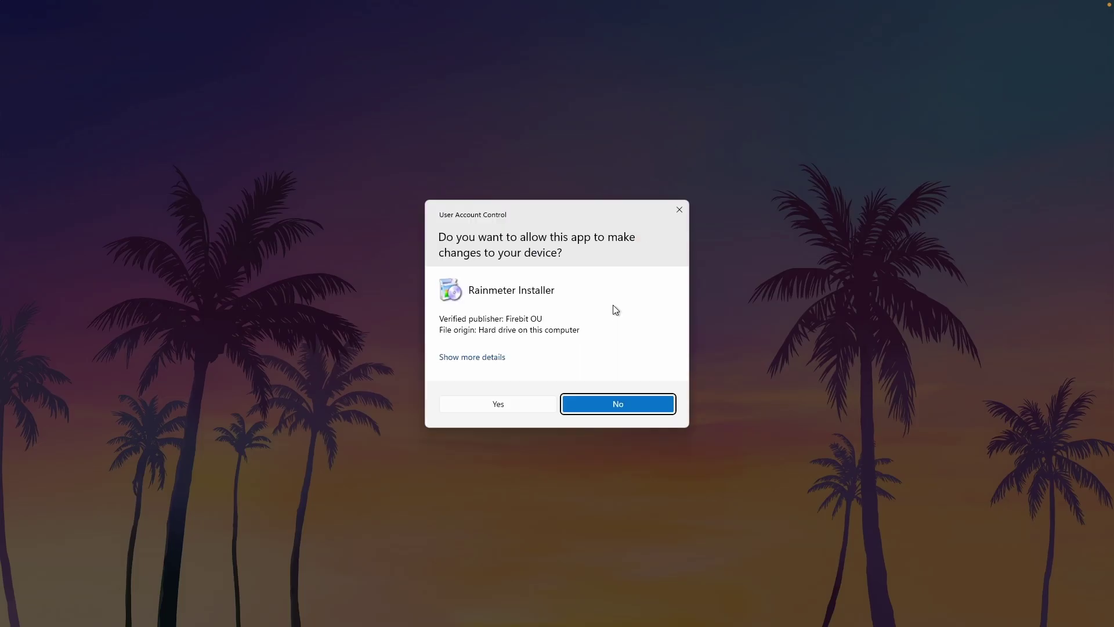
{"action": "left_click", "coordinate": [617, 403]}
Open the Manage Rainmeter window to check the available skins and close it
{"action": "left_click", "coordinate": [989, 617]}
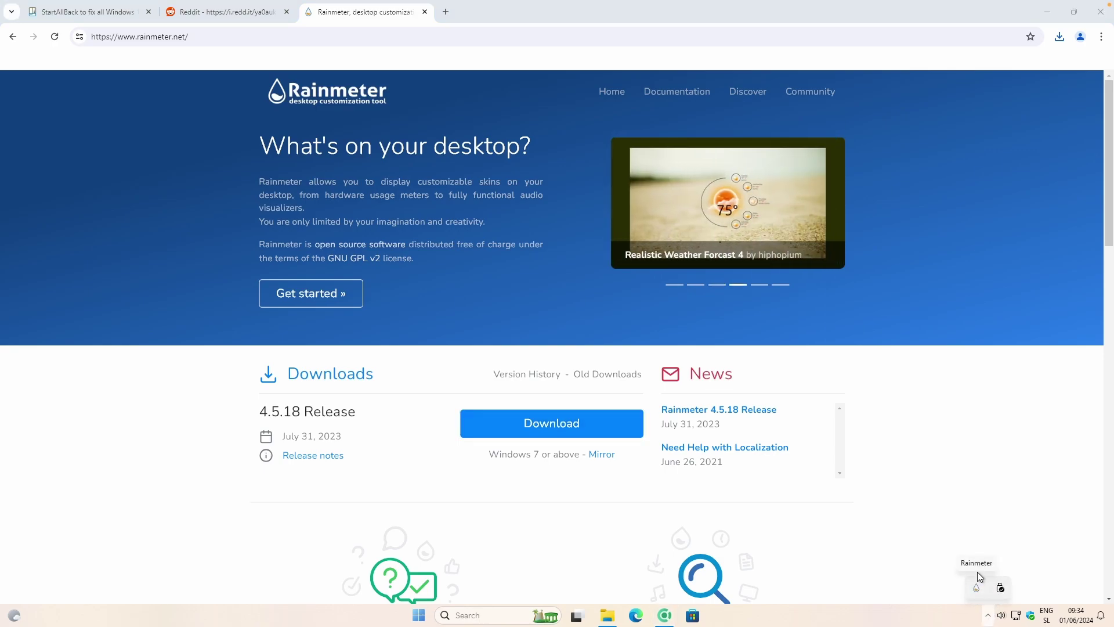
{"action": "left_click", "coordinate": [976, 585]}
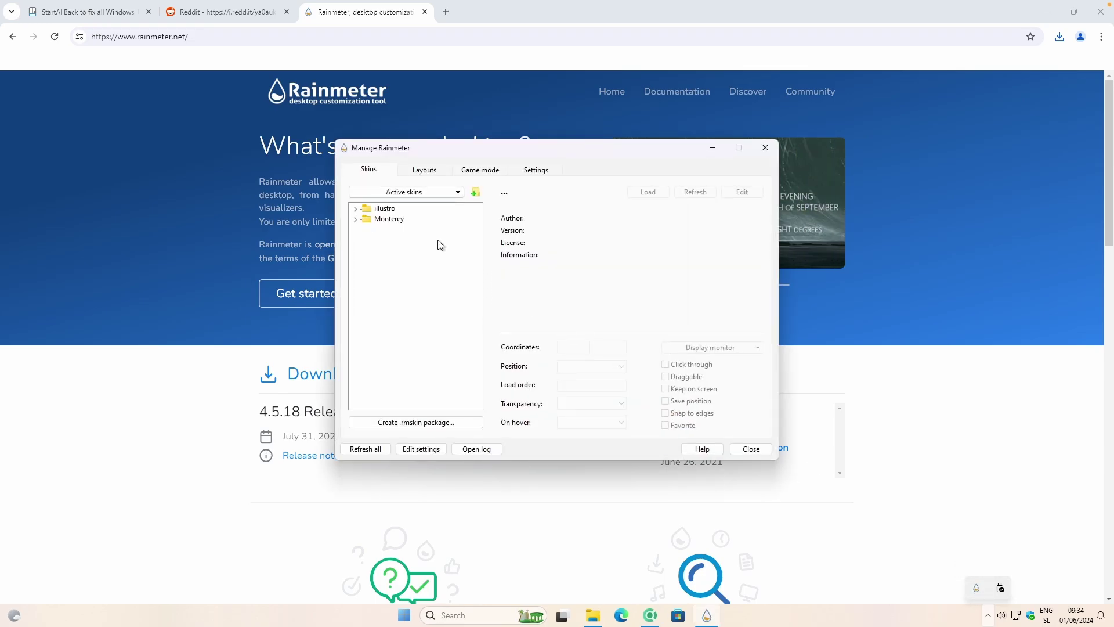
{"action": "left_click", "coordinate": [766, 148]}
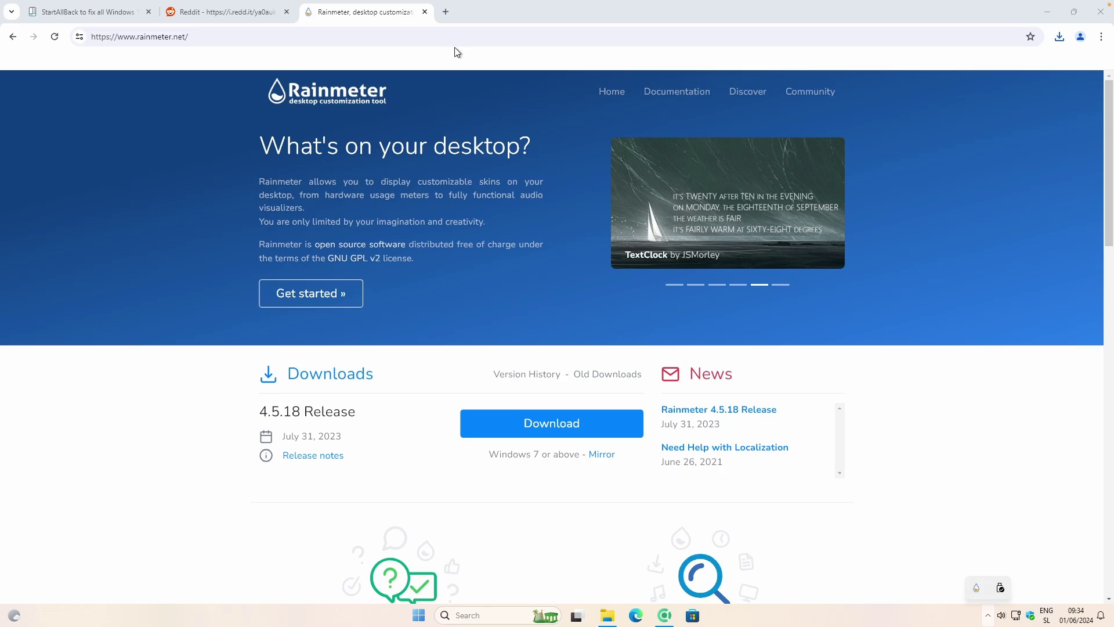
Search the web for "mond rainmeter skin" and save the mond skin package from its VisualSkins page to Downloads
{"action": "left_click", "coordinate": [445, 12]}
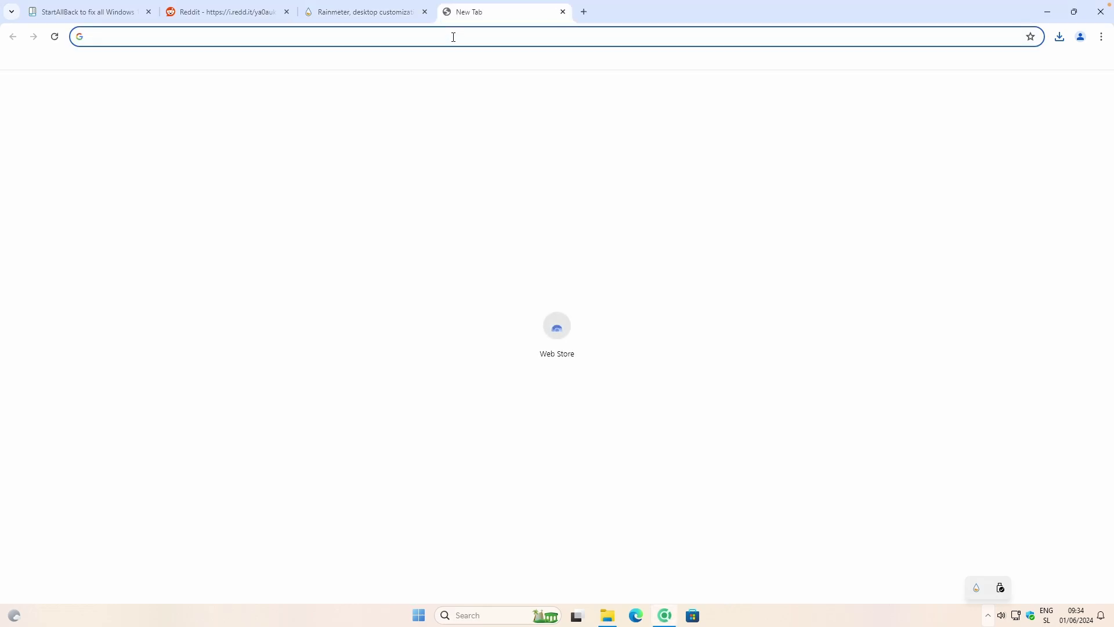
{"action": "type", "text": "mond rainmeter skin"}
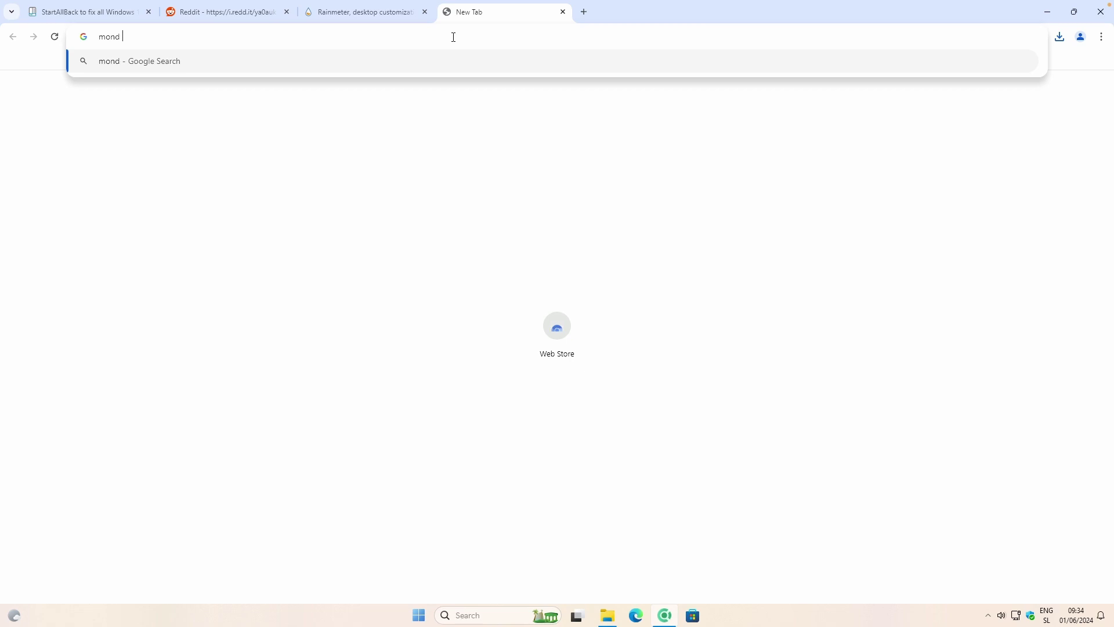
{"action": "key", "text": "Return"}
{"action": "left_click", "coordinate": [251, 208]}
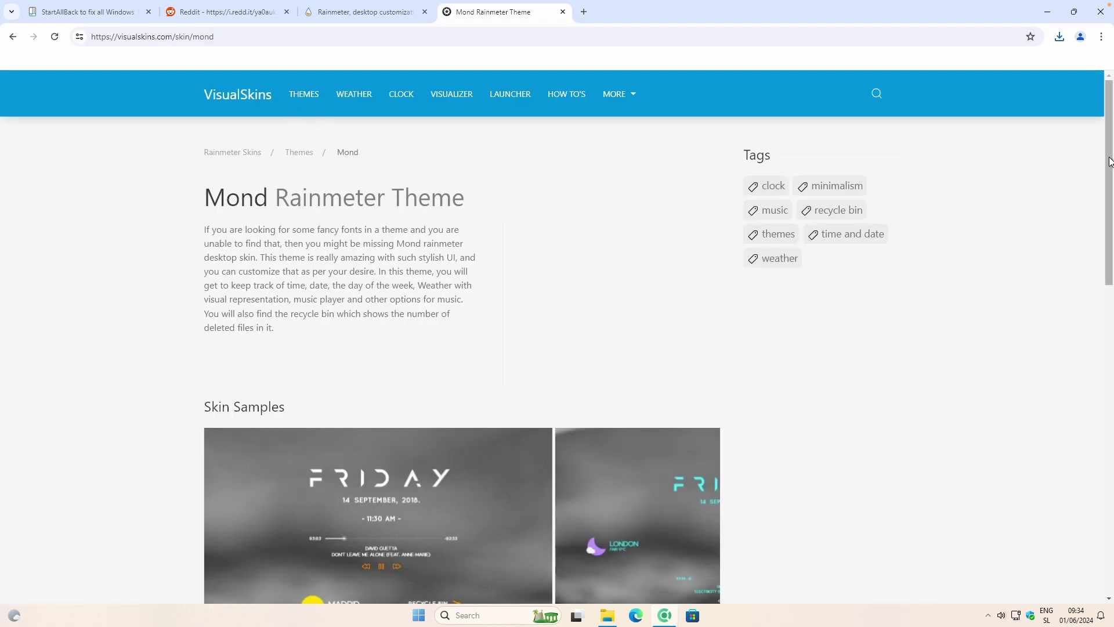
{"action": "left_click_drag", "start_coordinate": [1109, 162], "coordinate": [1094, 375]}
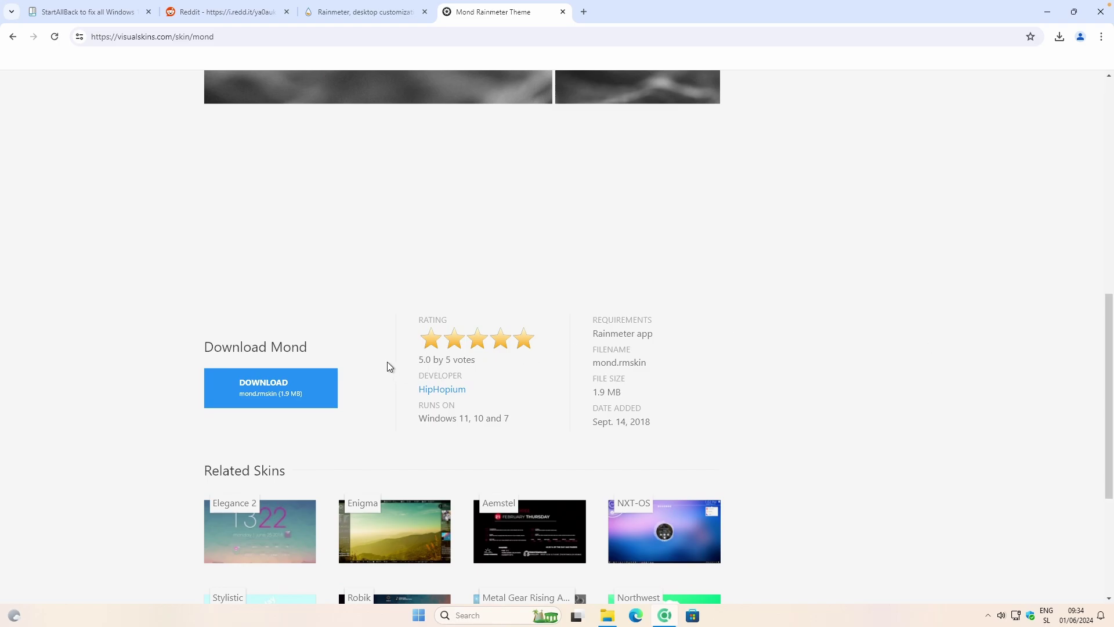
{"action": "left_click", "coordinate": [307, 393]}
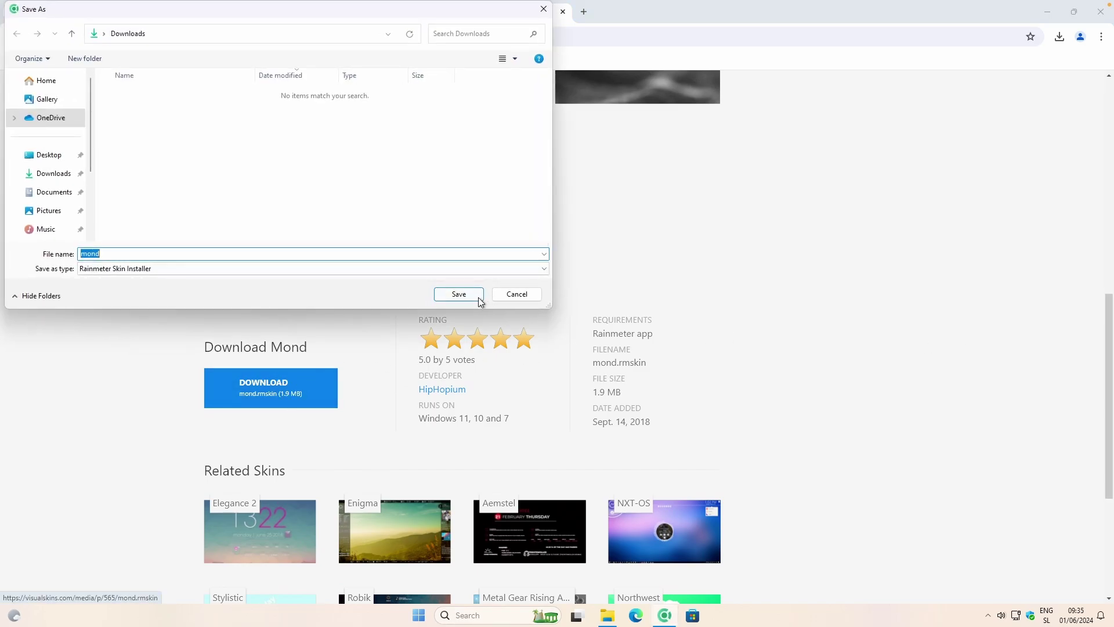
{"action": "left_click", "coordinate": [474, 294]}
Search VisualSkins for "mii", open the Mii Power skin, and save its mii-power package to Downloads
{"action": "left_click_drag", "start_coordinate": [1108, 372], "coordinate": [975, 132]}
{"action": "left_click", "coordinate": [877, 95]}
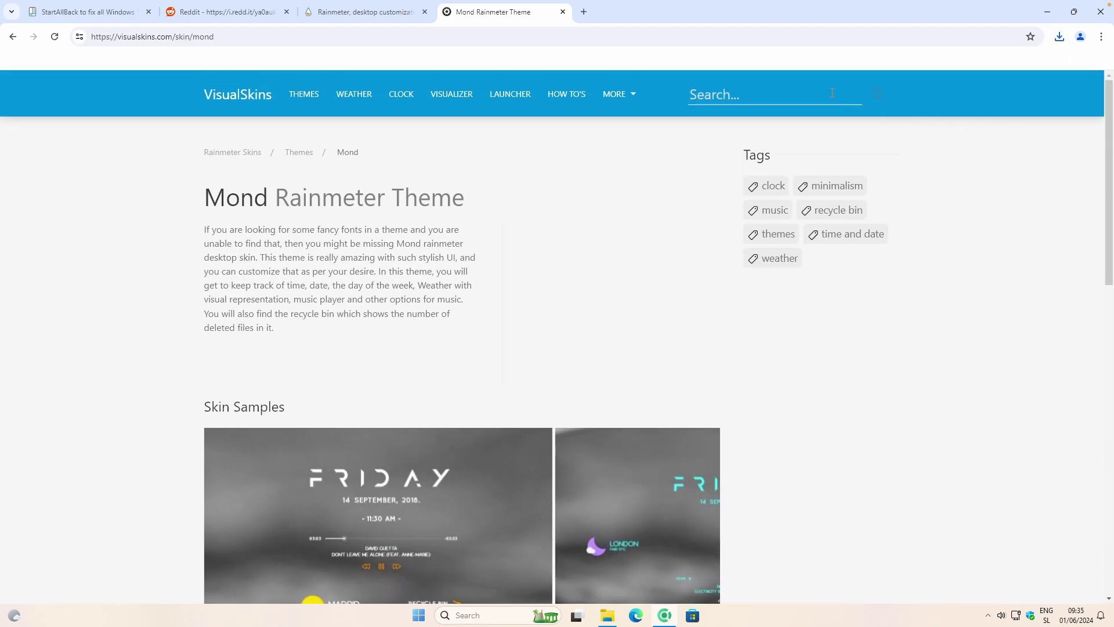
{"action": "type", "text": "mii"}
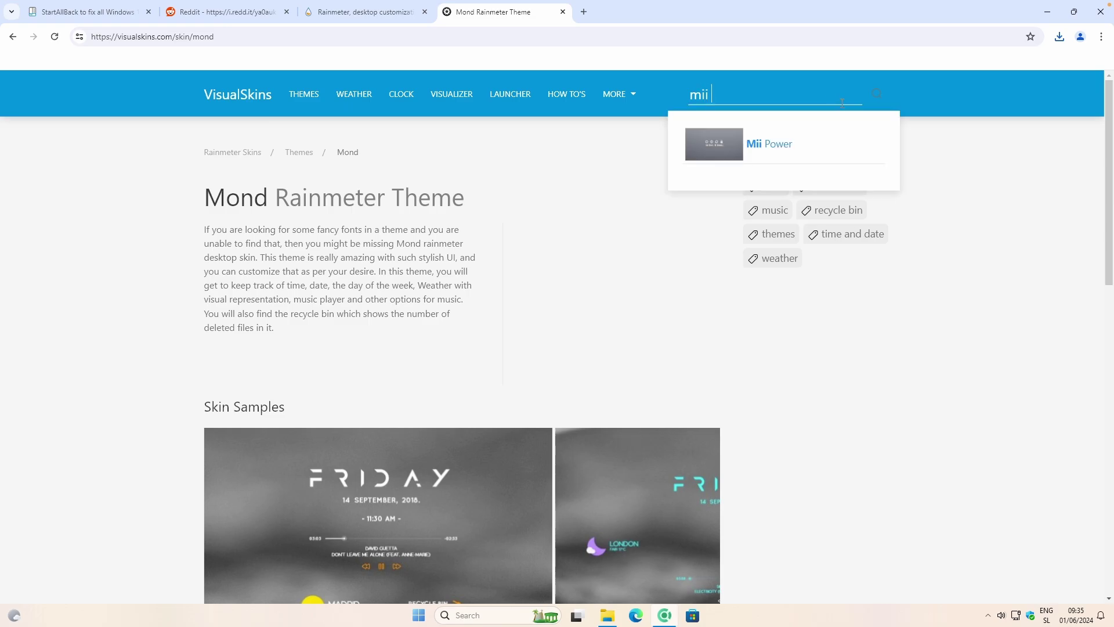
{"action": "left_click", "coordinate": [775, 145]}
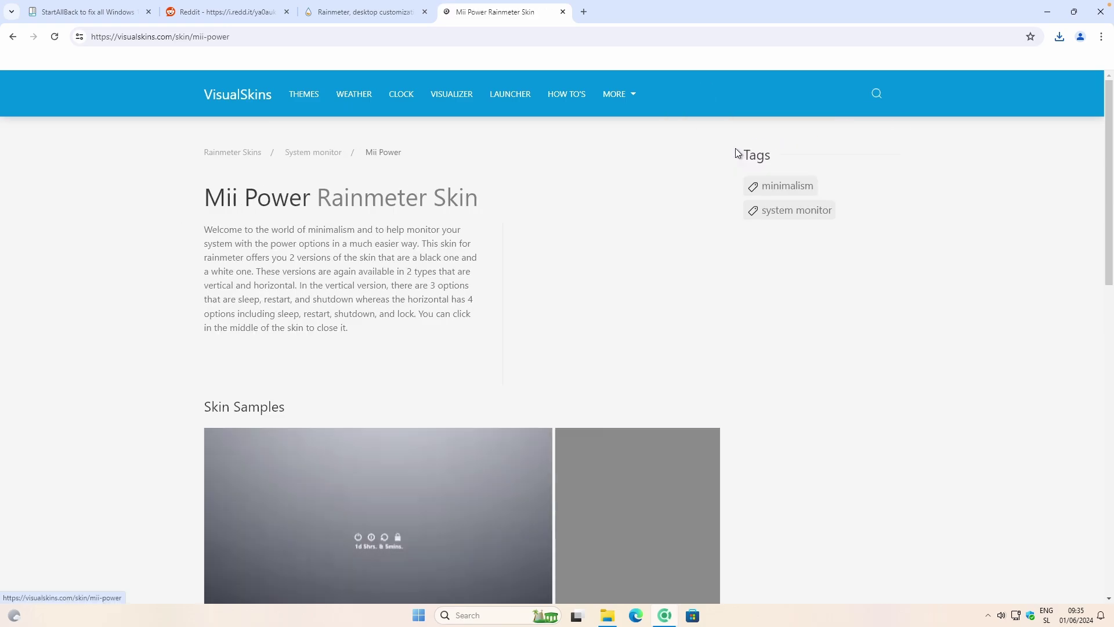
{"action": "left_click_drag", "start_coordinate": [1109, 277], "coordinate": [1109, 501]}
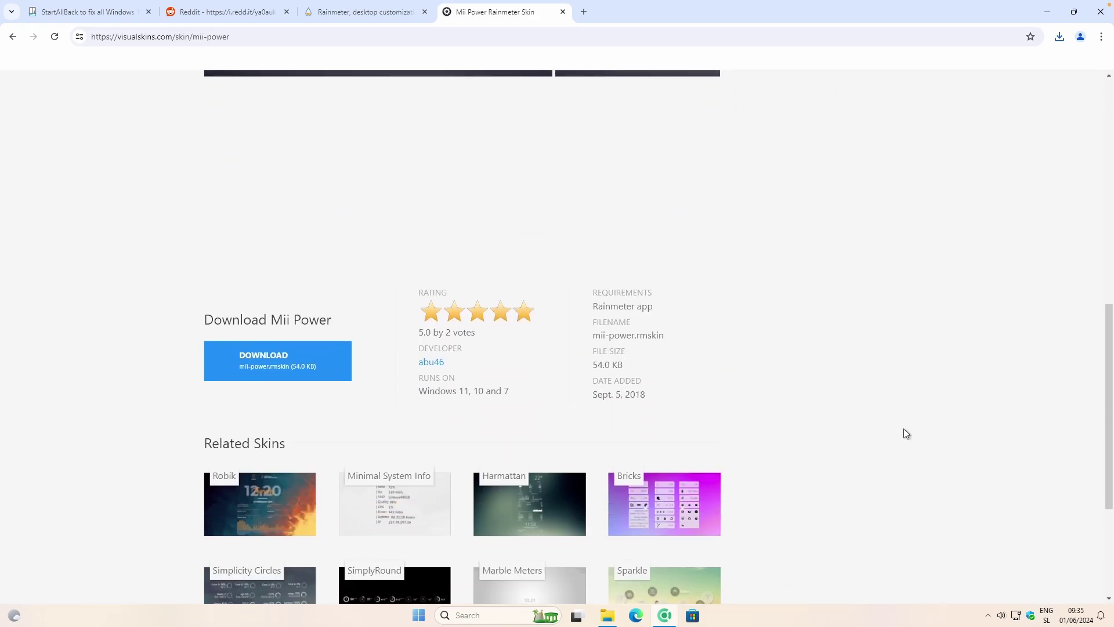
{"action": "left_click", "coordinate": [314, 370]}
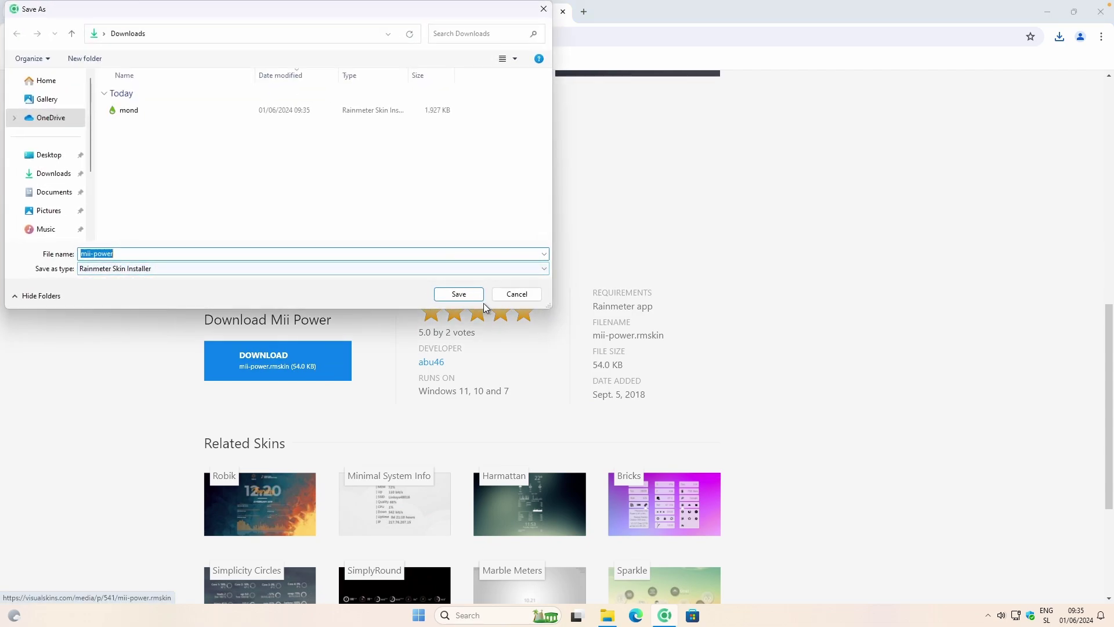
{"action": "key", "text": "Return"}
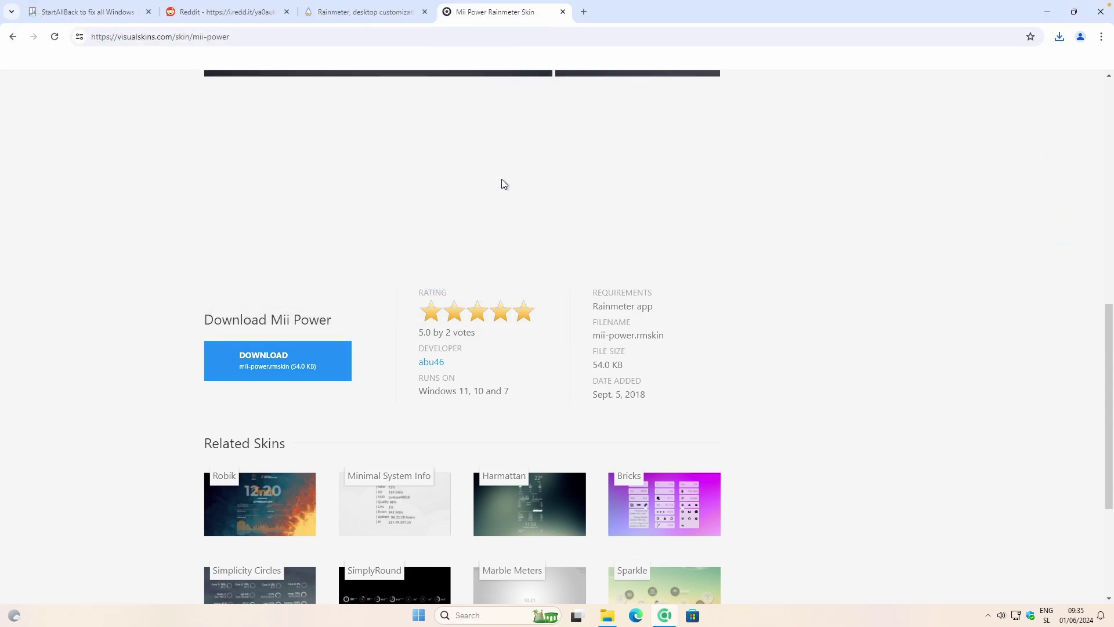
Search the web for the Monterey Rainmeter skin and save Monterey_1.0.2 from the MontereyRainmeter GitHub releases to Downloads
{"action": "left_click", "coordinate": [584, 12]}
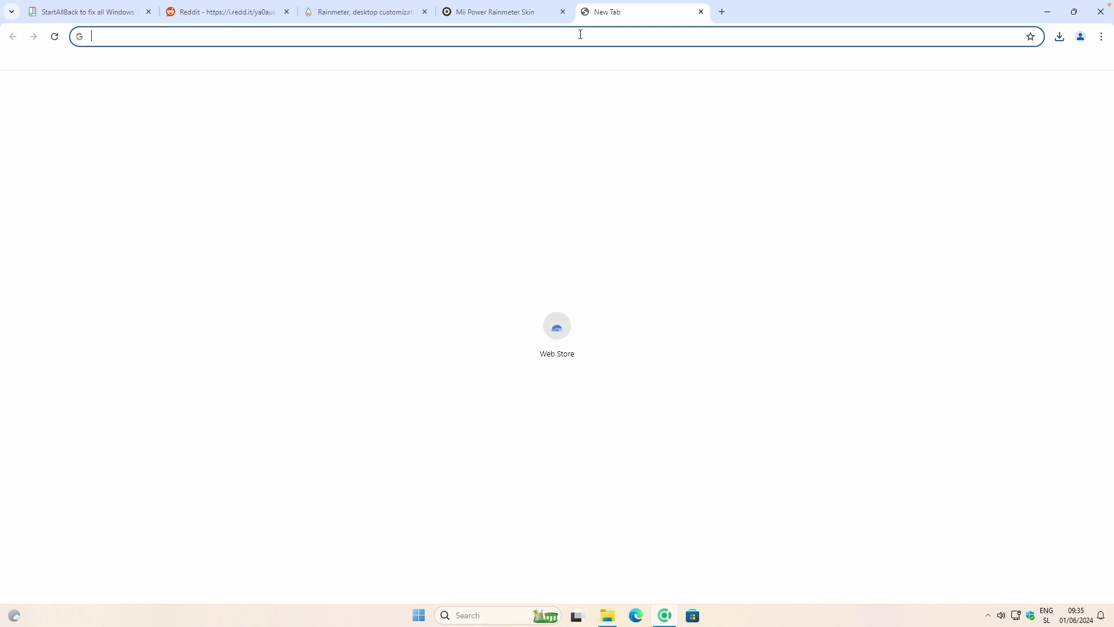
{"action": "type", "text": "monetrey rainmater skin"}
{"action": "key", "text": "Return"}
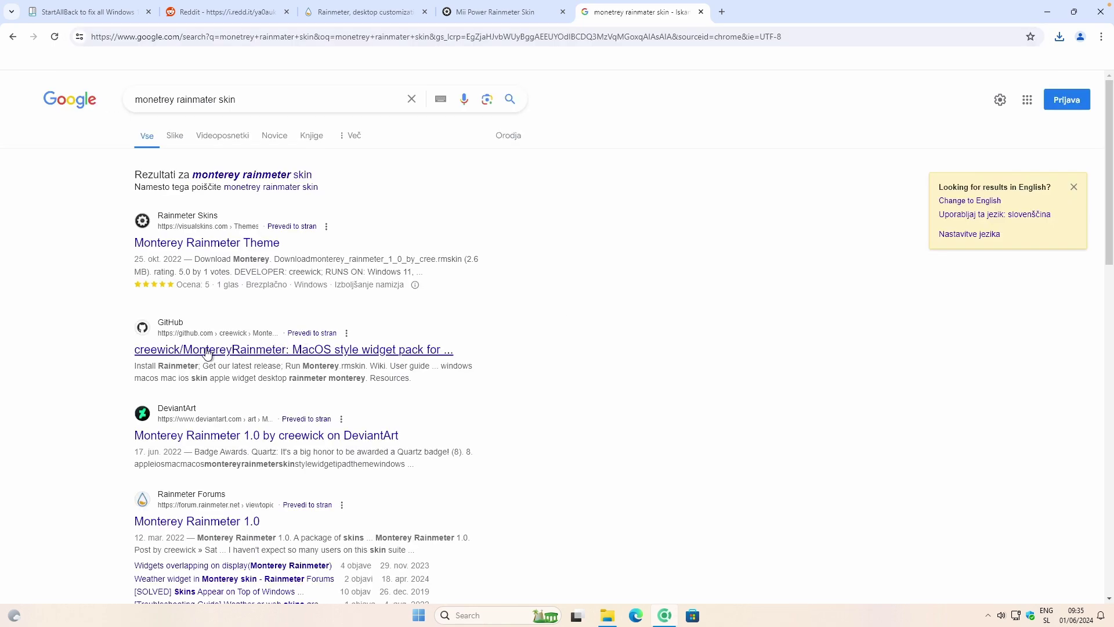
{"action": "left_click", "coordinate": [231, 349]}
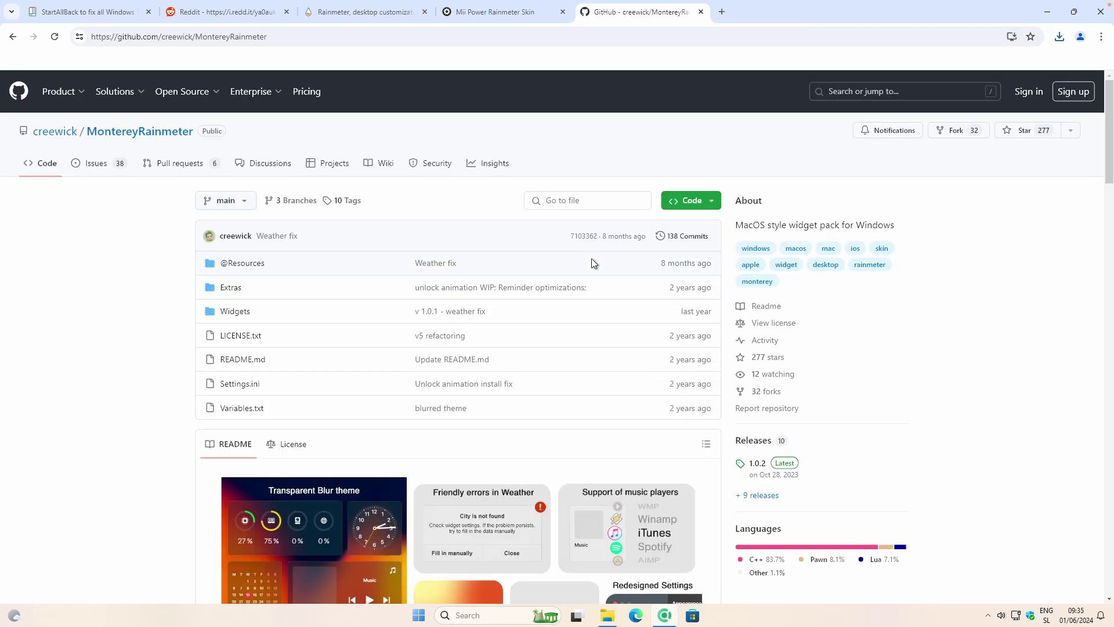
{"action": "left_click", "coordinate": [753, 442]}
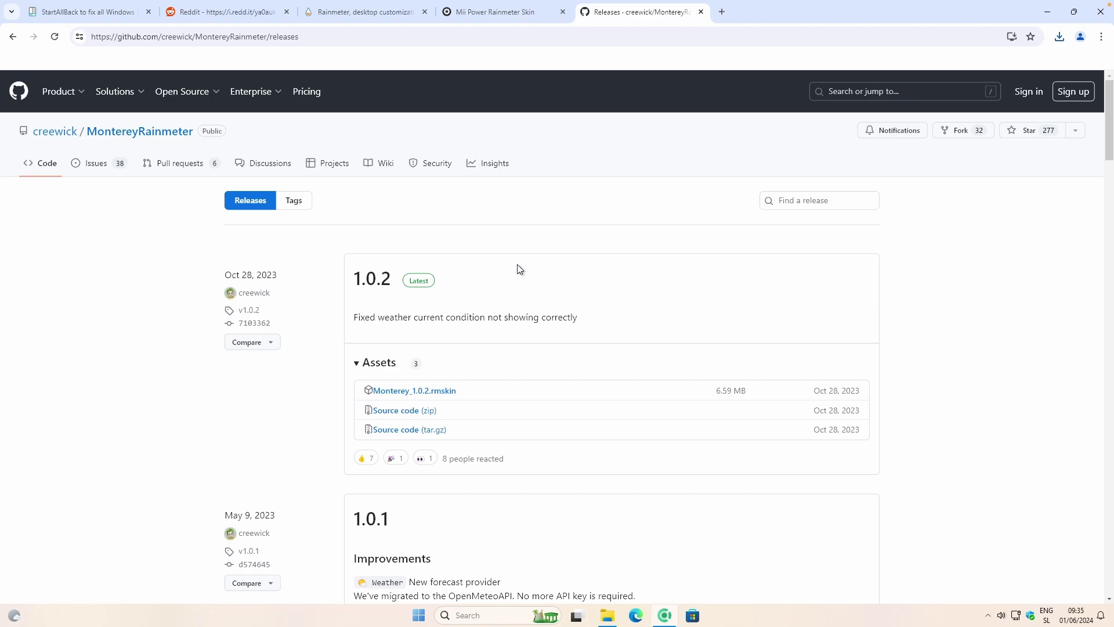
{"action": "left_click", "coordinate": [444, 395]}
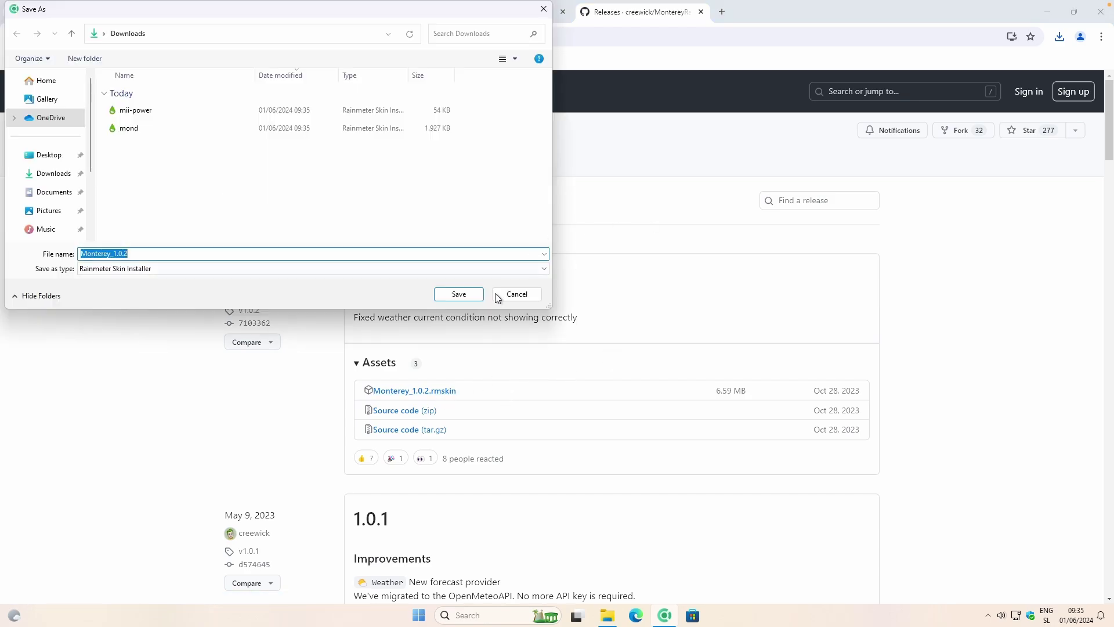
{"action": "key", "text": "Return"}
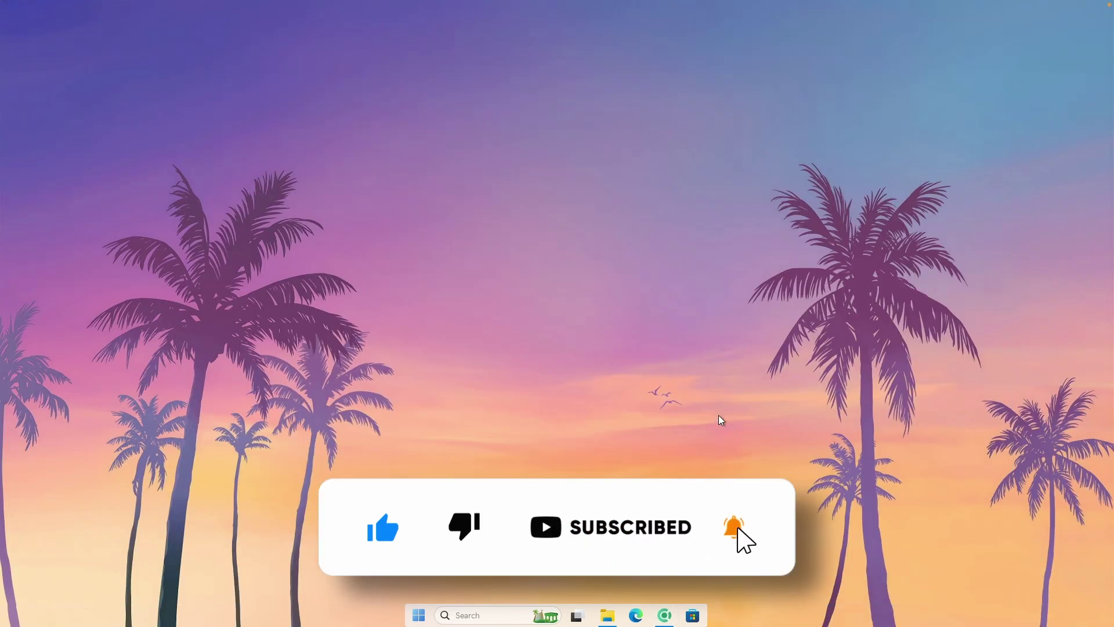
Install the downloaded mond skin from the Downloads folder with its included layout applied, and close the Mond settings
{"action": "left_click", "coordinate": [609, 615]}
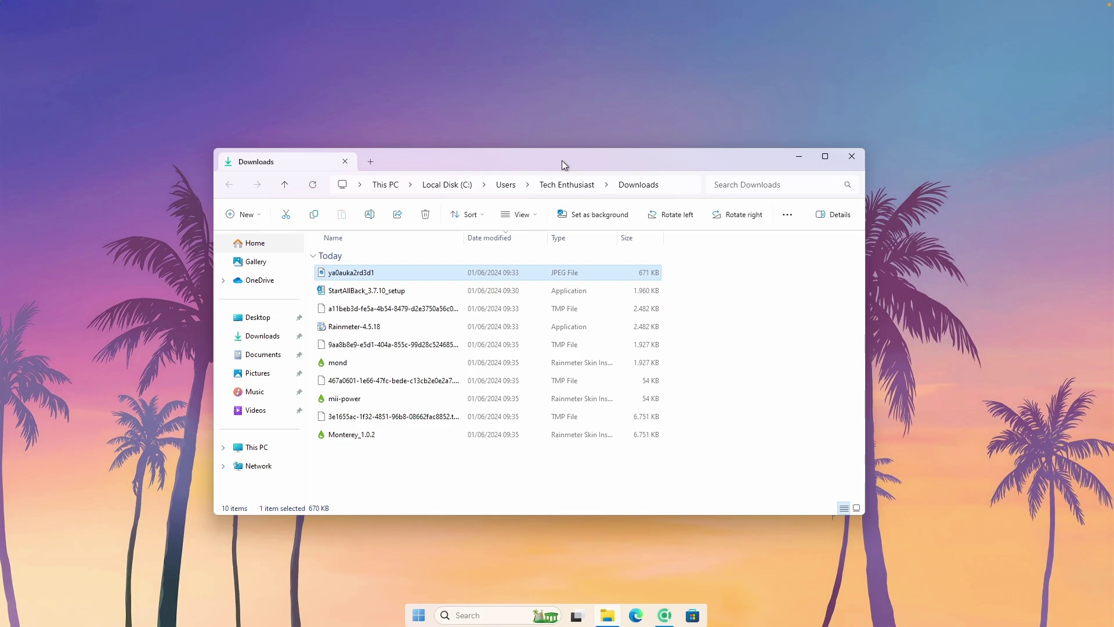
{"action": "left_click_drag", "start_coordinate": [562, 160], "coordinate": [563, 117]}
{"action": "key", "text": "m"}
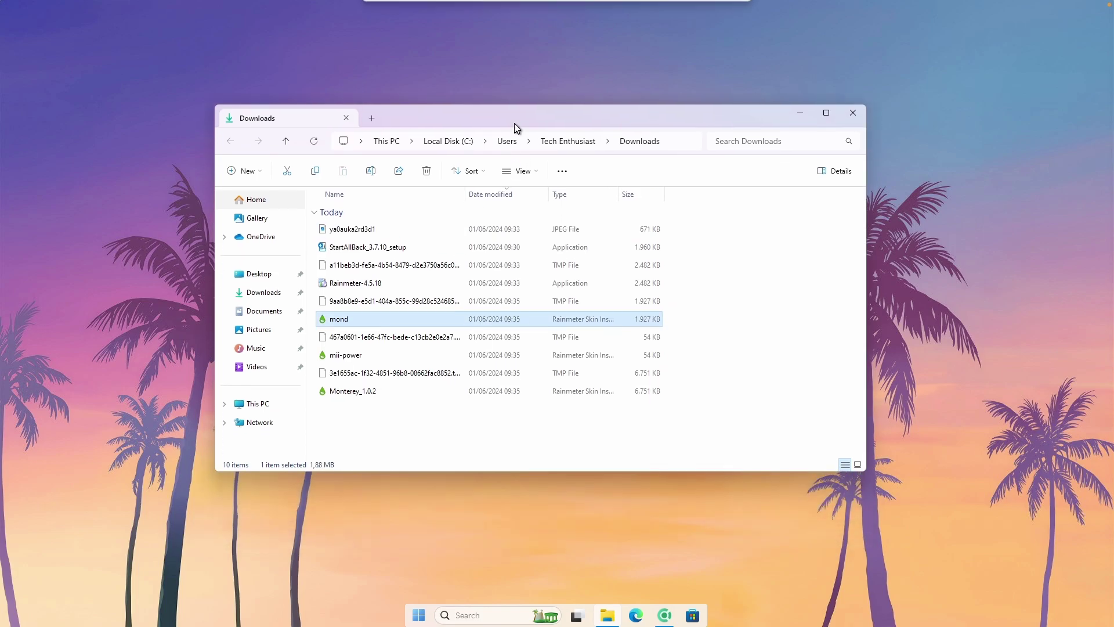
{"action": "double_click", "coordinate": [386, 319]}
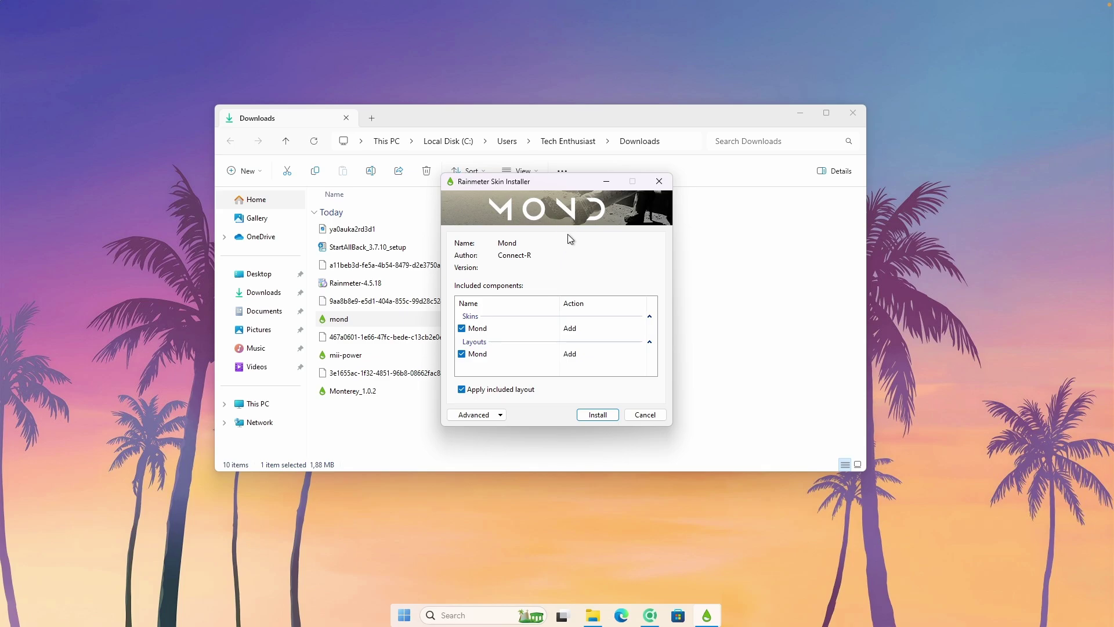
{"action": "left_click", "coordinate": [597, 414]}
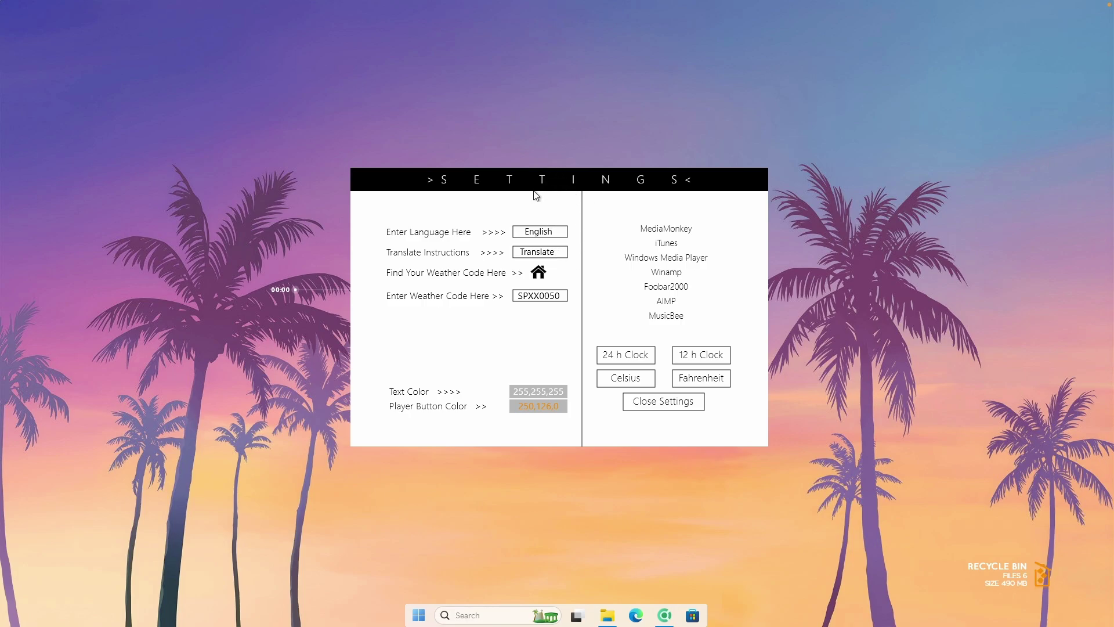
{"action": "left_click", "coordinate": [666, 404]}
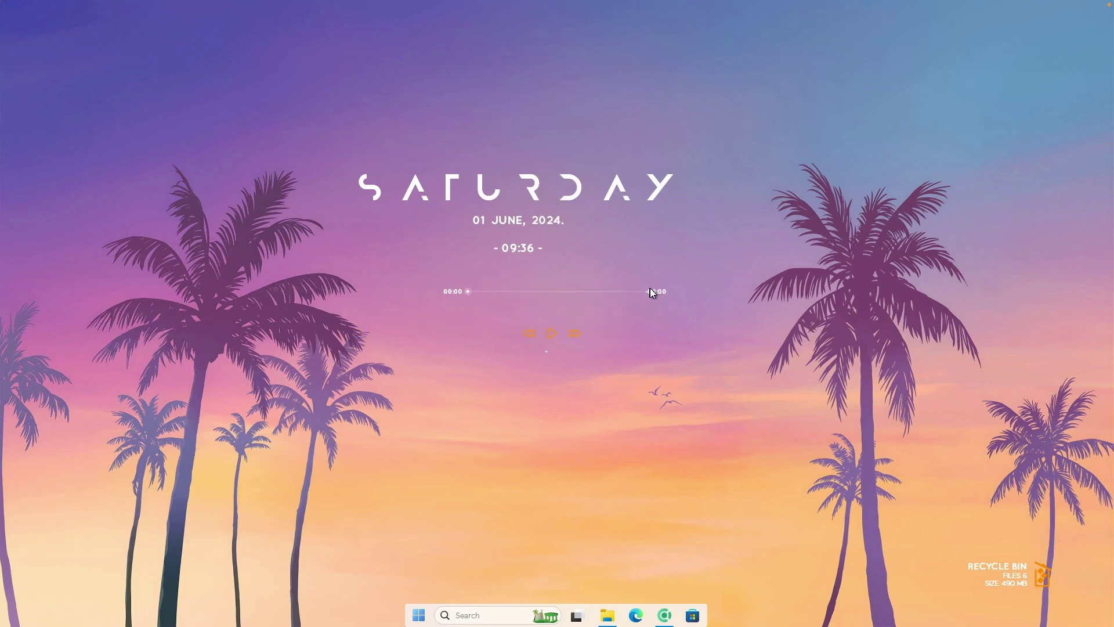
Unload the Mond Player and Recycle Bin skins, and move the Mond clock higher and closer to the desktop's horizontal center
{"action": "right_click", "coordinate": [660, 291]}
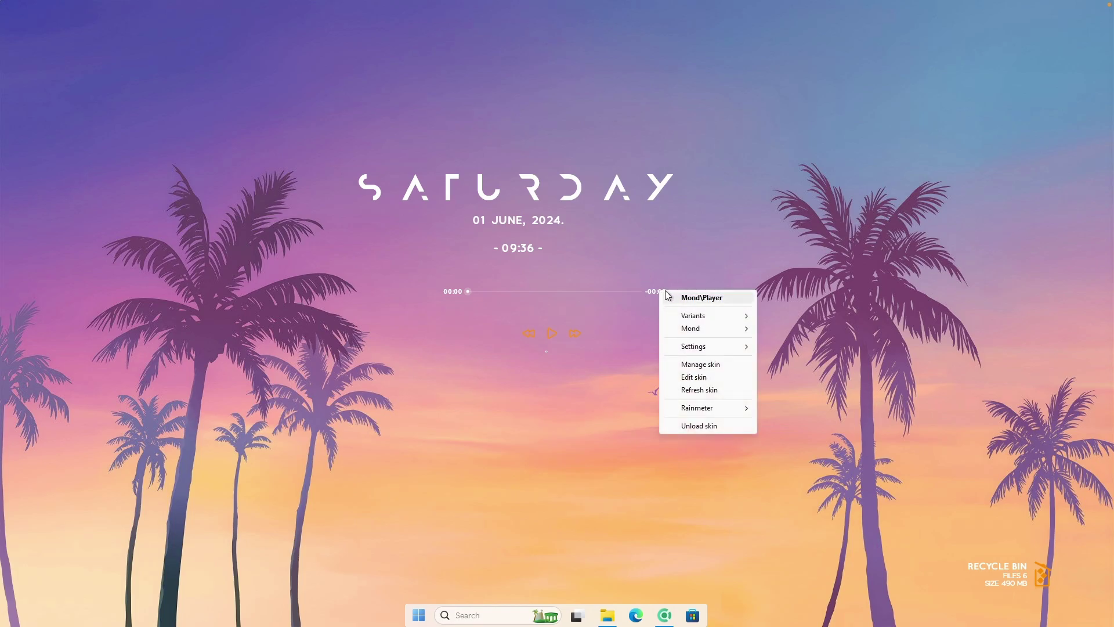
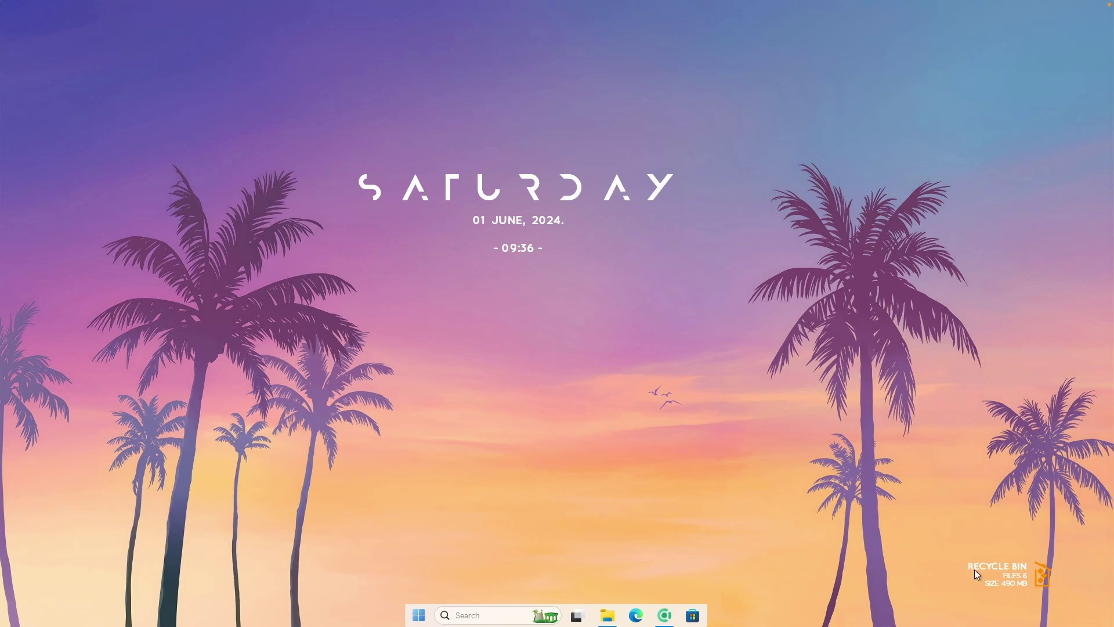
{"action": "right_click", "coordinate": [656, 385]}
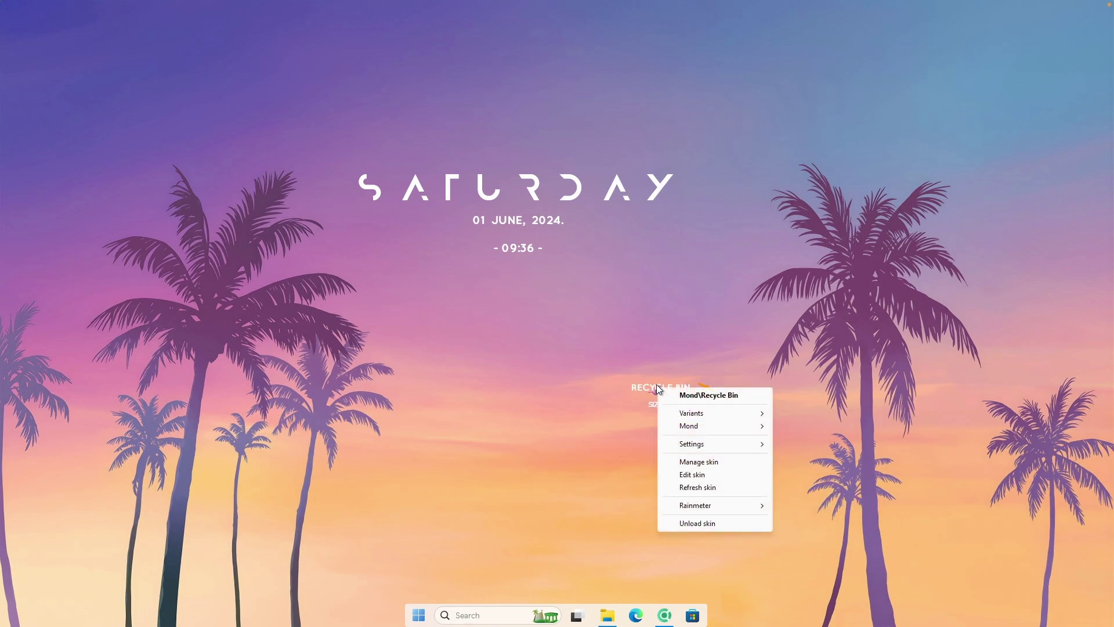
{"action": "left_click", "coordinate": [698, 523]}
{"action": "left_click_drag", "start_coordinate": [533, 191], "coordinate": [556, 139]}
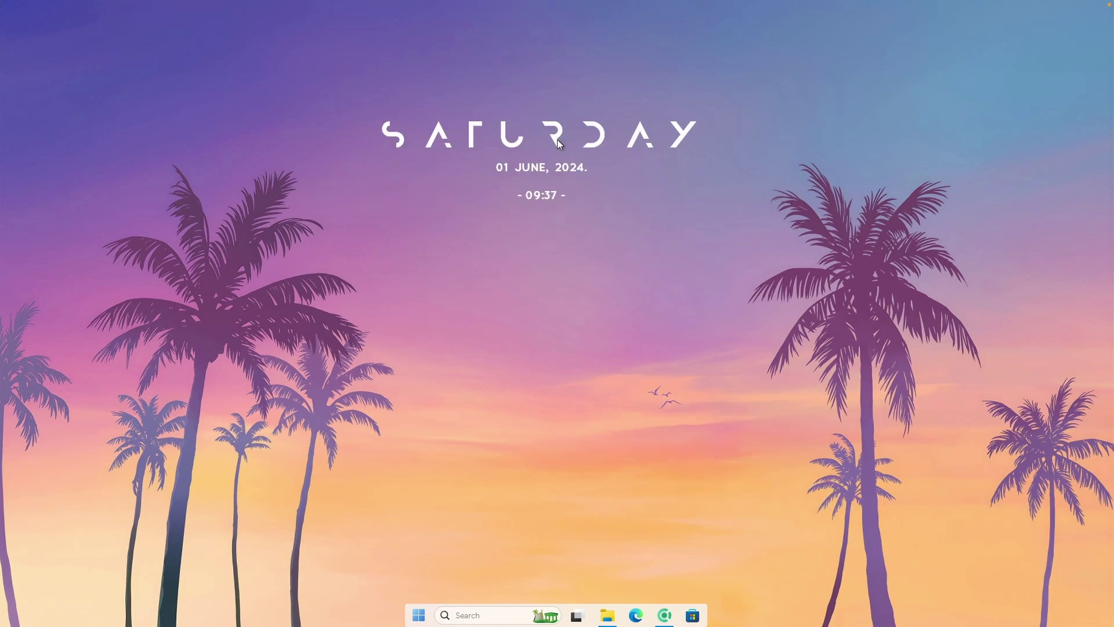
Edit the Mond Clock skin file to set Scale to 1.15, save it, and close the file
{"action": "right_click", "coordinate": [555, 137]}
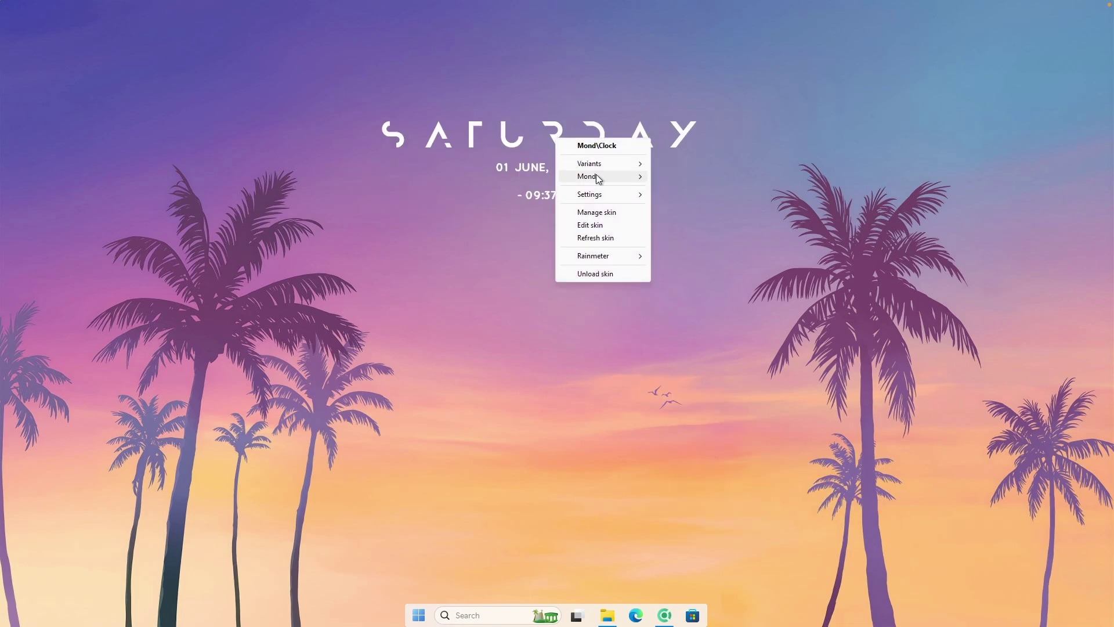
{"action": "left_click", "coordinate": [603, 226]}
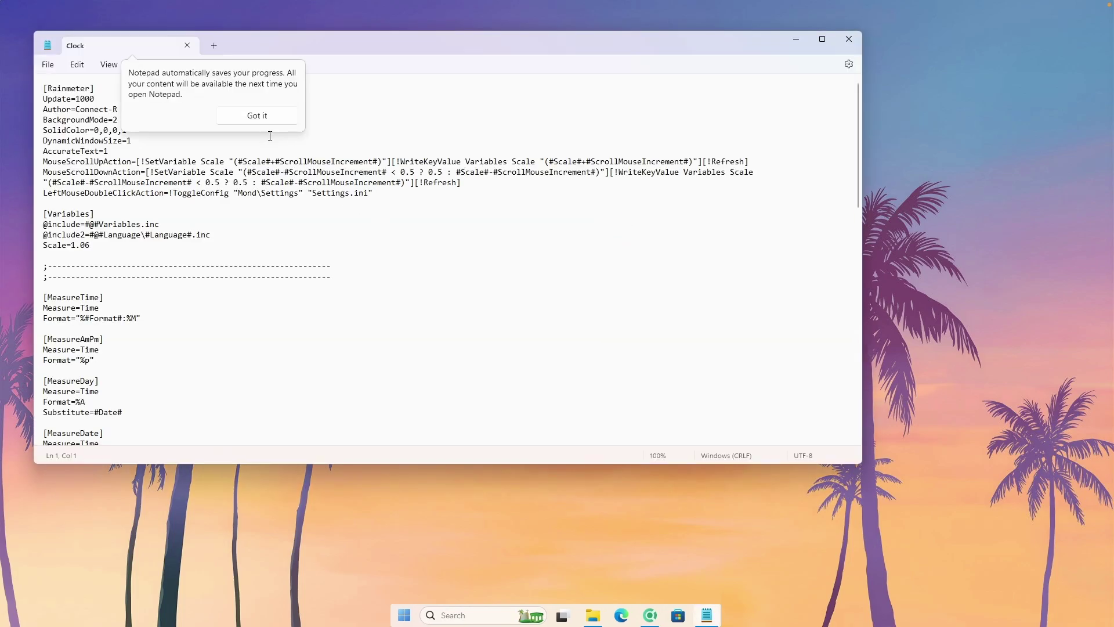
{"action": "triple_click", "coordinate": [48, 244]}
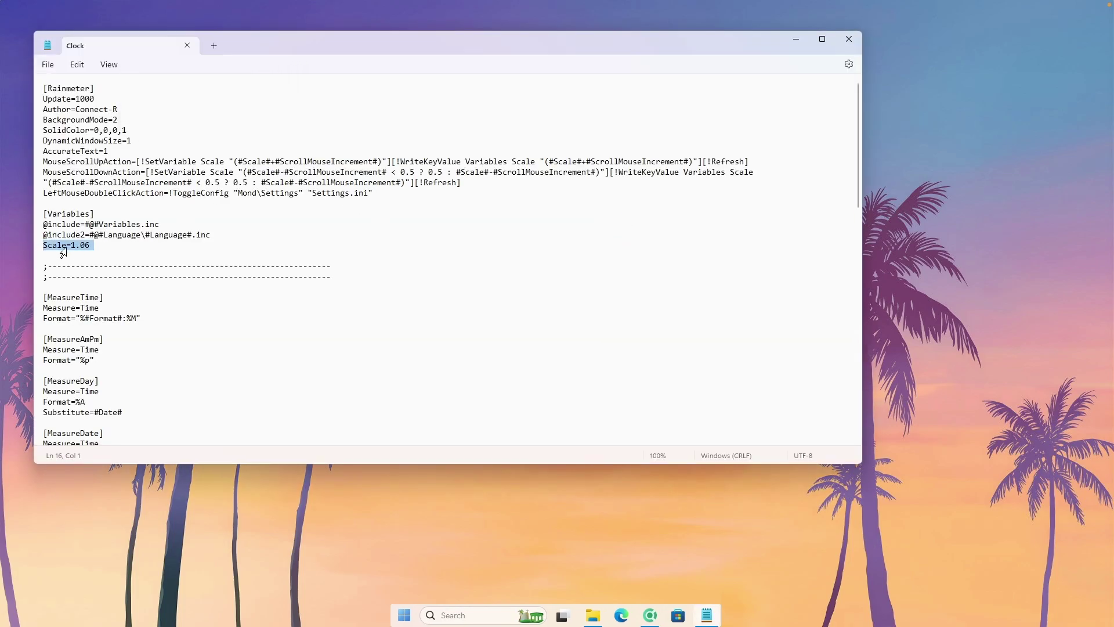
{"action": "left_click", "coordinate": [99, 246]}
{"action": "double_click", "coordinate": [84, 245]}
{"action": "type", "text": "15"}
{"action": "left_click", "coordinate": [51, 66]}
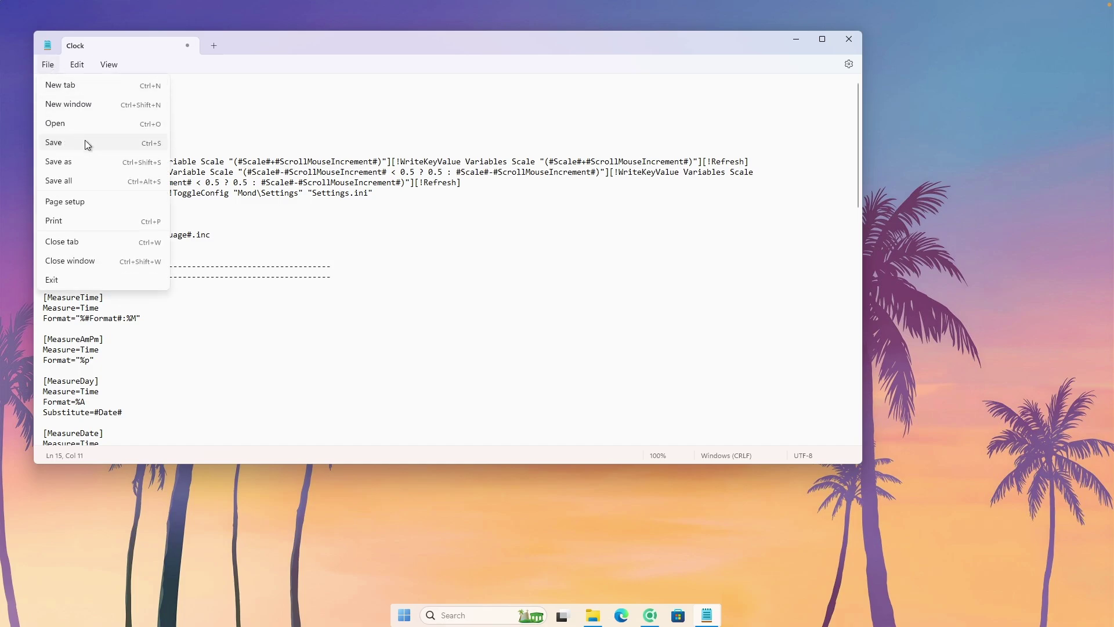
{"action": "left_click", "coordinate": [117, 141]}
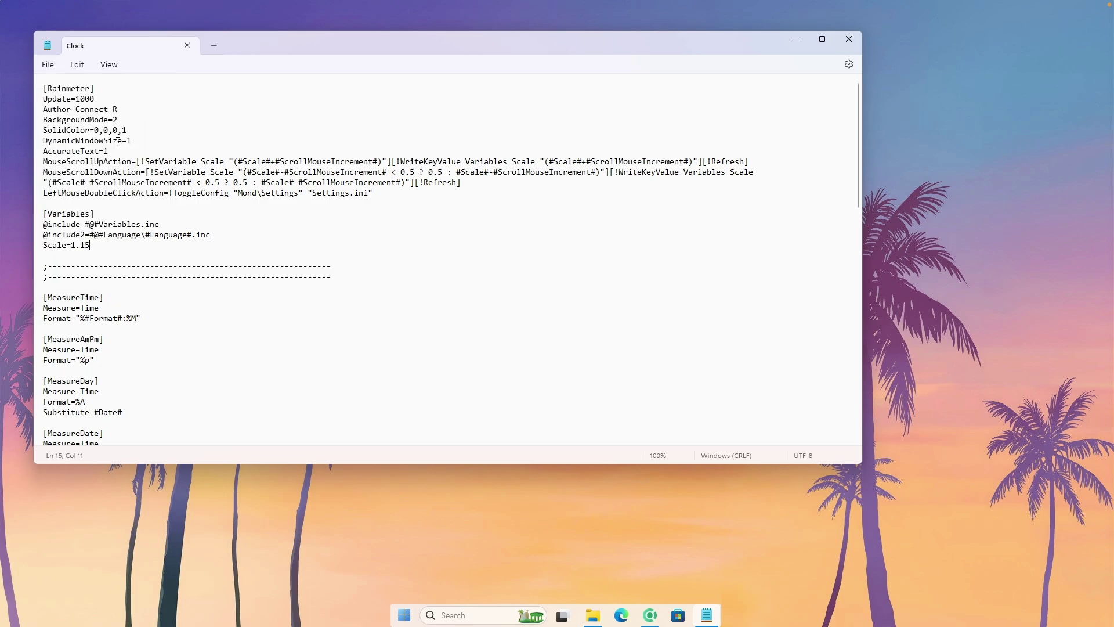
{"action": "left_click_drag", "start_coordinate": [442, 41], "coordinate": [482, 47]}
{"action": "left_click", "coordinate": [898, 42]}
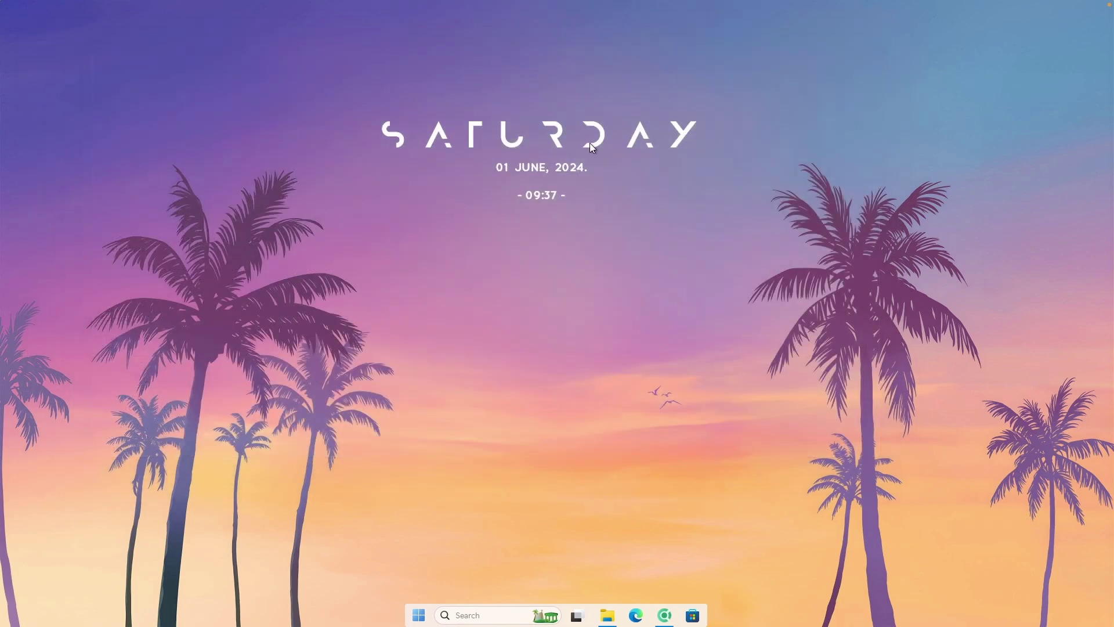
Refresh the Mond Clock skin to apply the new scale, and nudge the clock into its centered position
{"action": "right_click", "coordinate": [592, 144]}
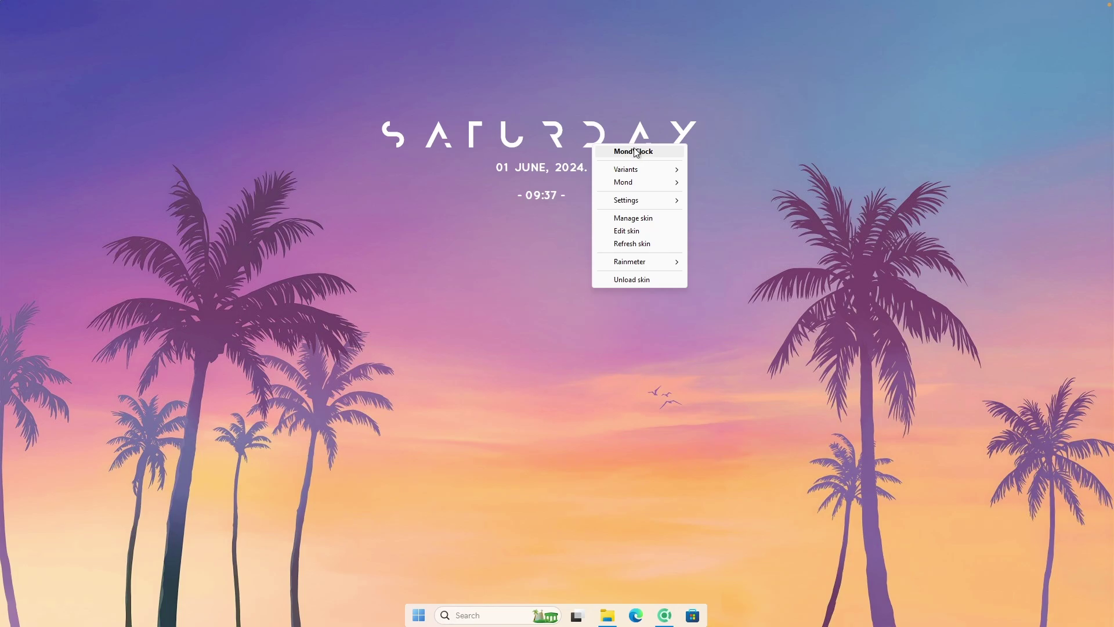
{"action": "left_click", "coordinate": [638, 244]}
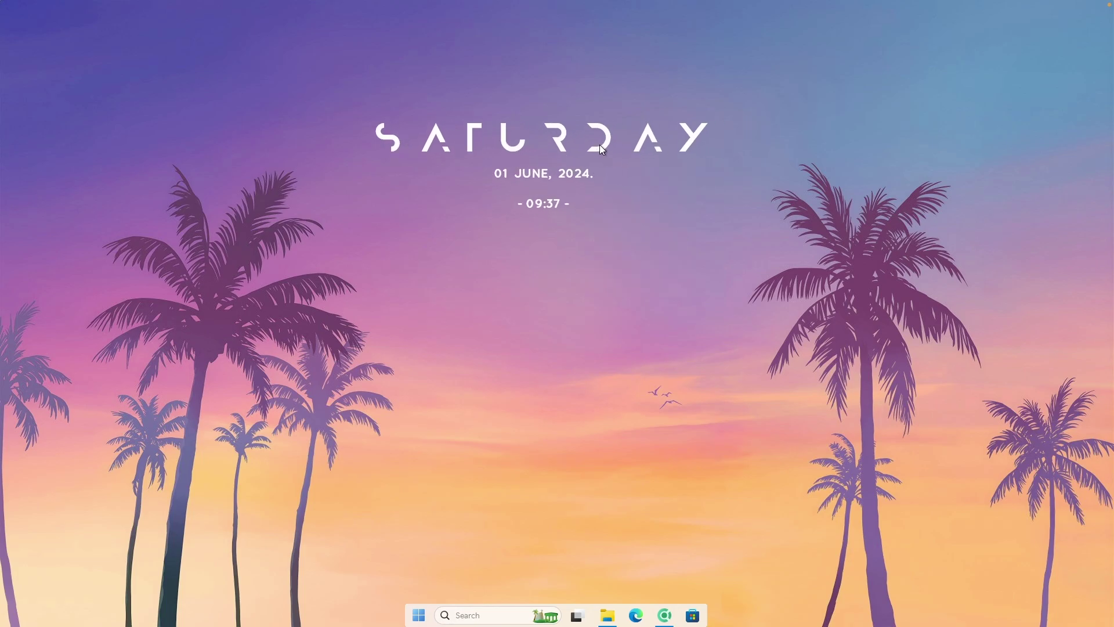
{"action": "left_click_drag", "start_coordinate": [603, 144], "coordinate": [597, 147]}
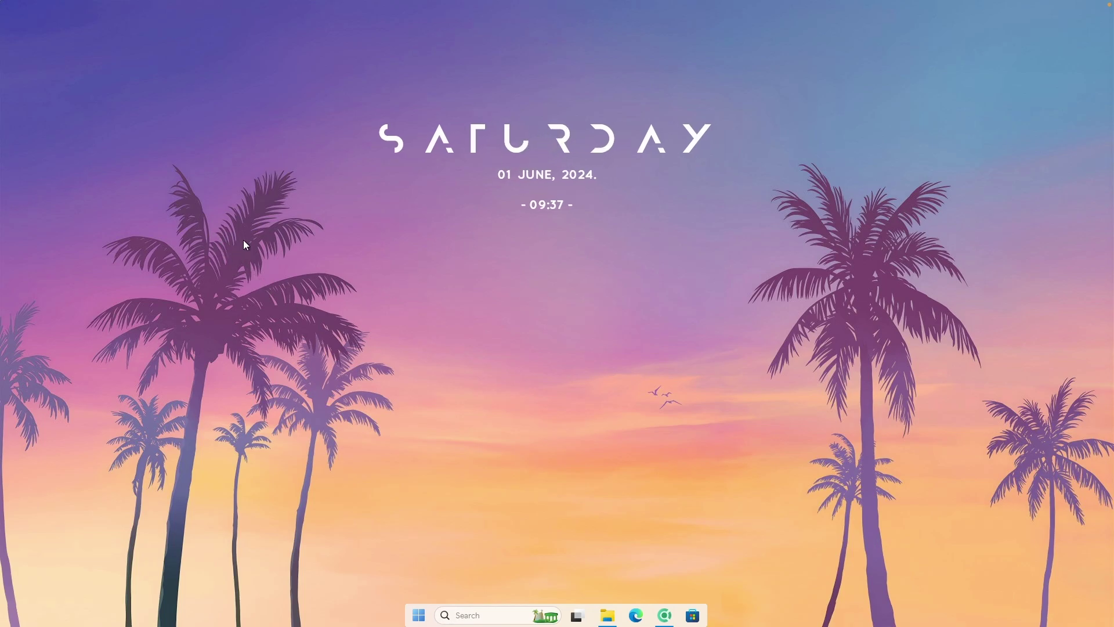
In a new Chrome tab, search for "image color extractor", open Image Color Picker, and accept its recommended cookies
{"action": "left_click", "coordinate": [664, 618]}
{"action": "left_click", "coordinate": [721, 12]}
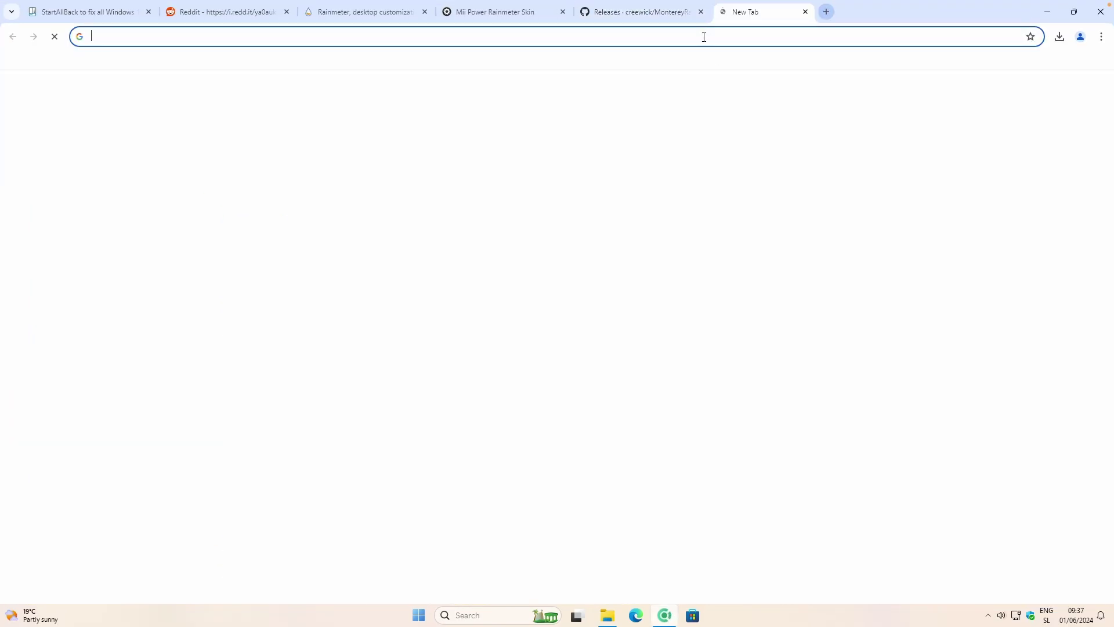
{"action": "type", "text": "image"}
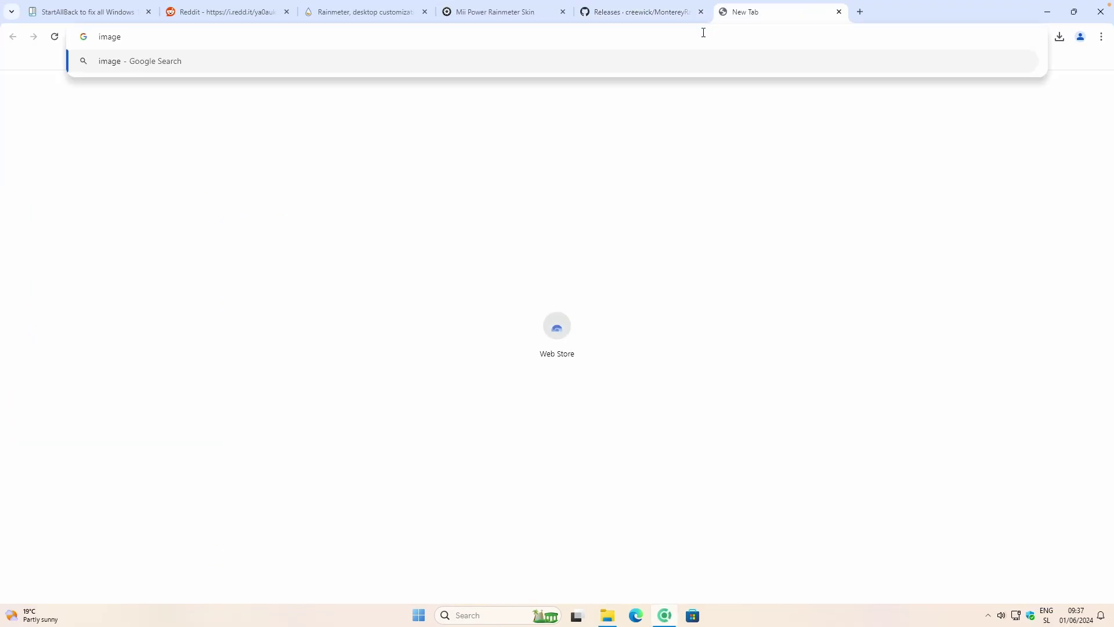
{"action": "type", "text": " color extractor"}
{"action": "key", "text": "Return"}
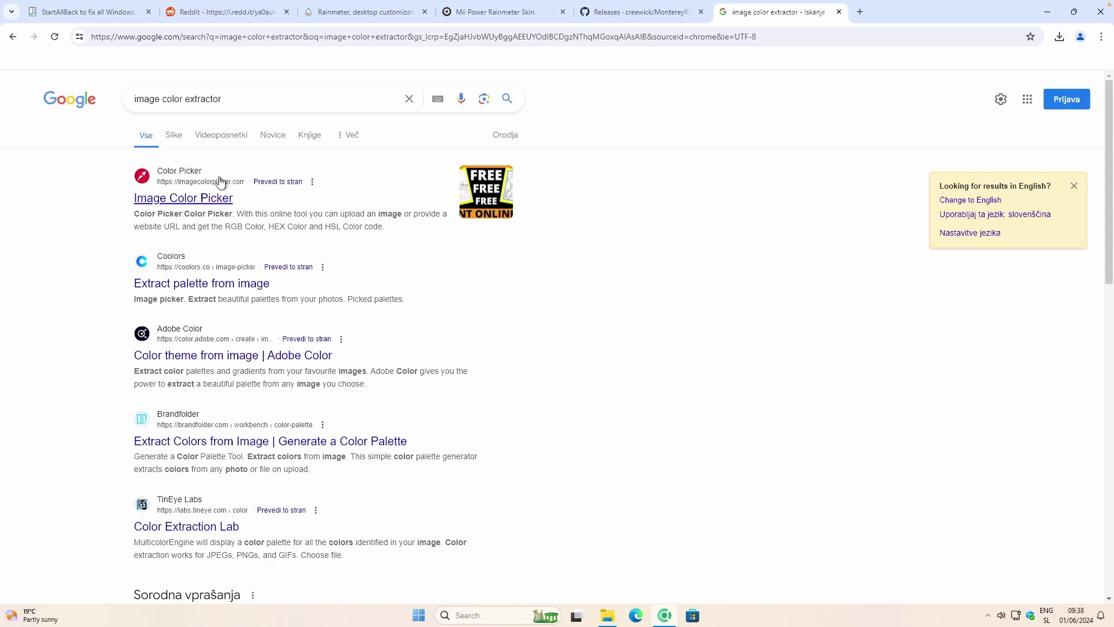
{"action": "left_click", "coordinate": [218, 199]}
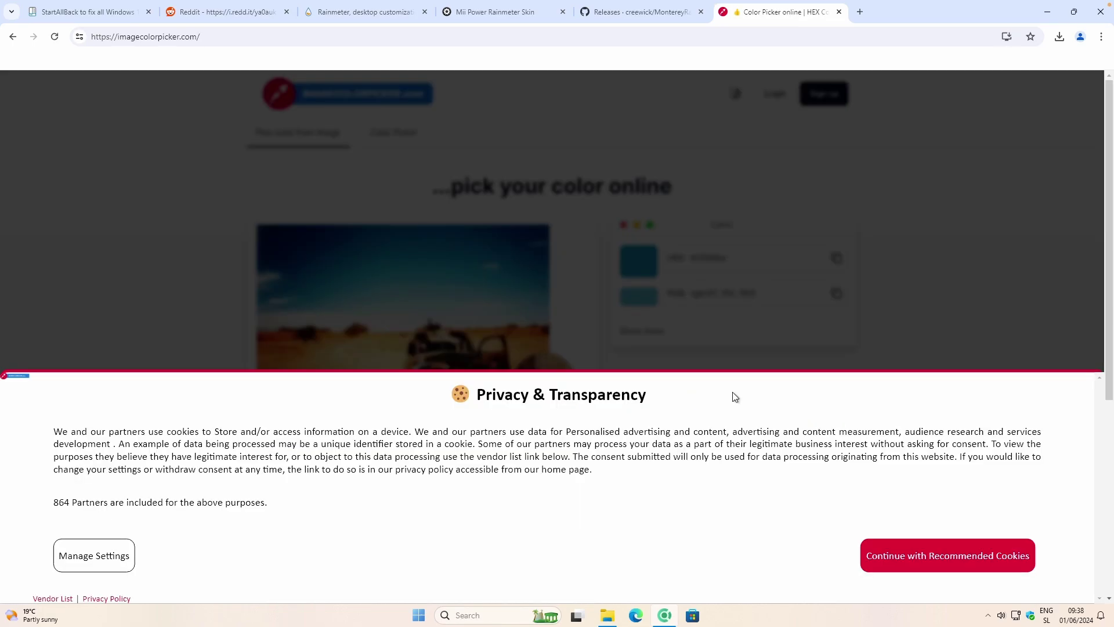
{"action": "left_click", "coordinate": [932, 566]}
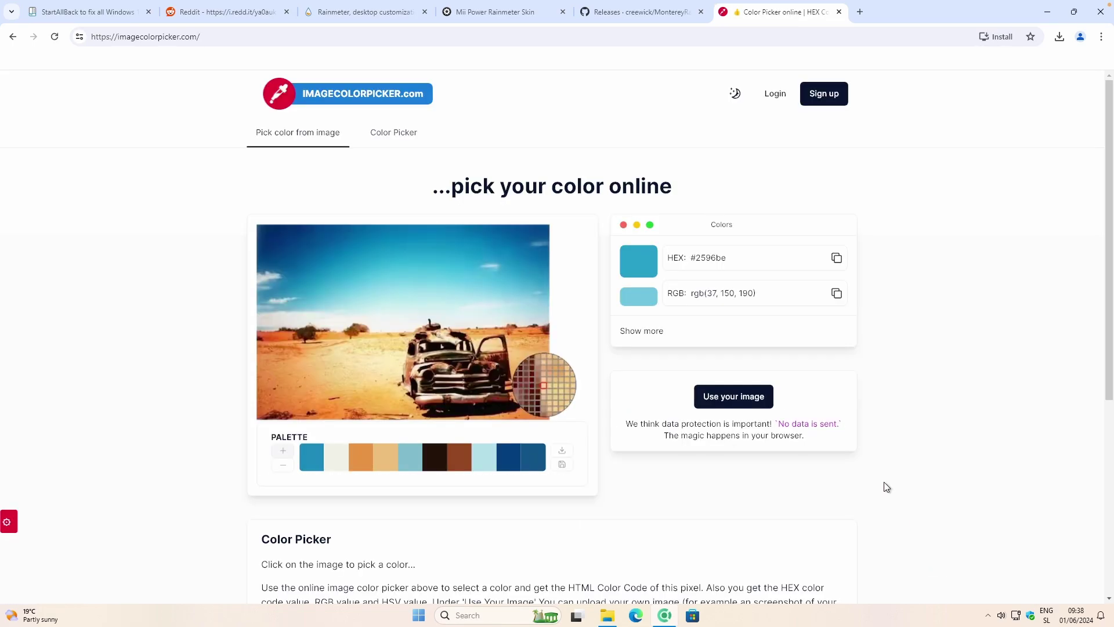
Upload the palm tree wallpaper image from the Downloads folder to the color picker
{"action": "left_click", "coordinate": [736, 401]}
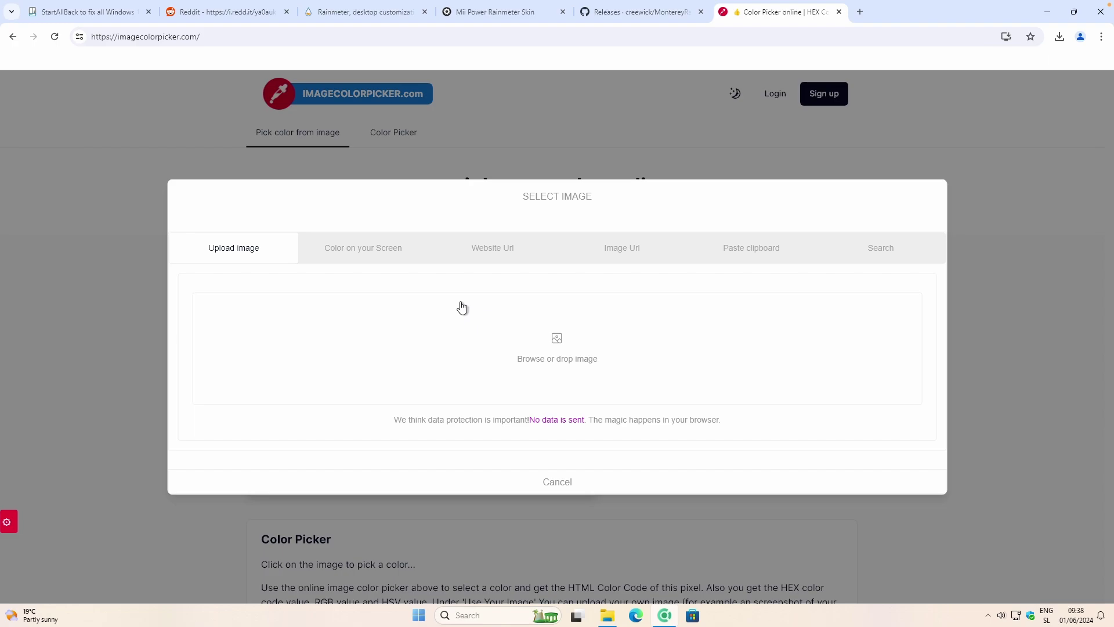
{"action": "left_click", "coordinate": [556, 341]}
{"action": "left_click", "coordinate": [54, 174]}
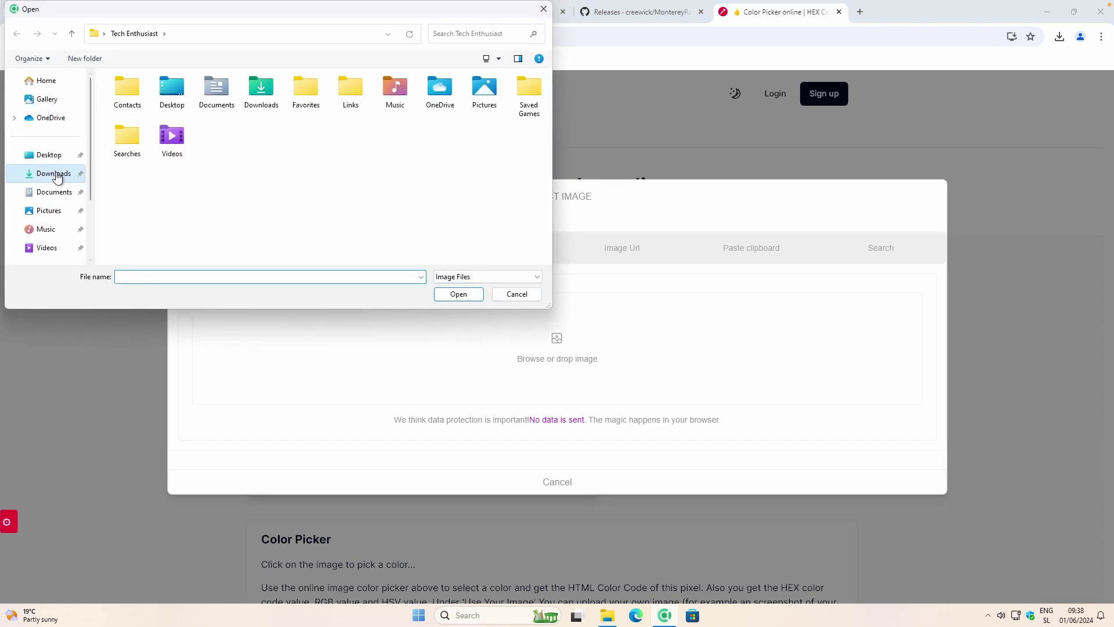
{"action": "left_click", "coordinate": [165, 111]}
{"action": "left_click", "coordinate": [453, 299]}
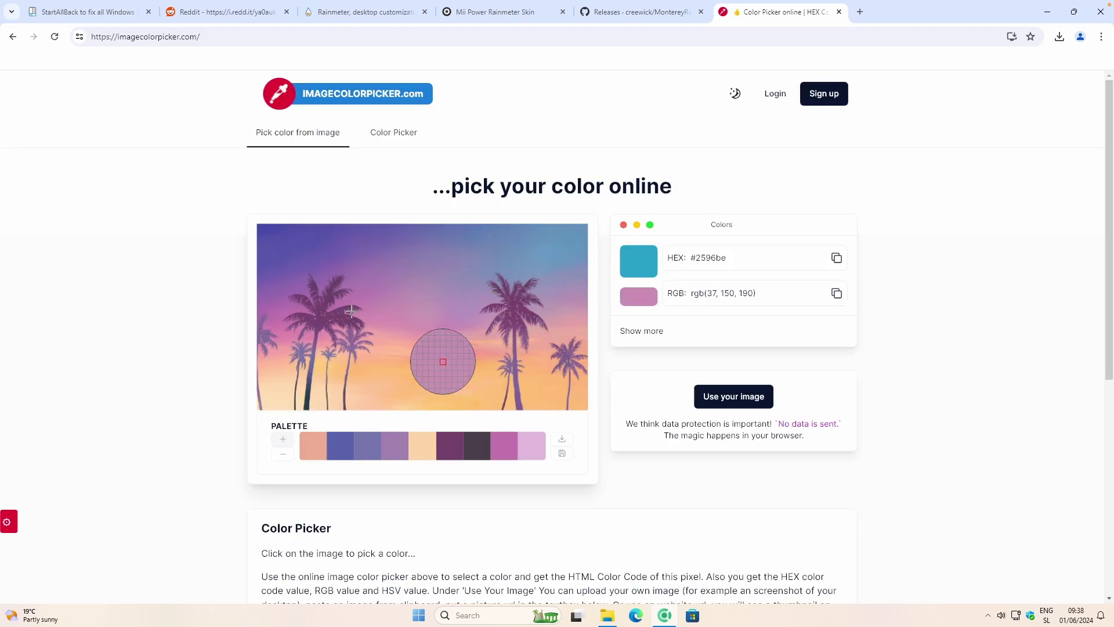
Pick the dark purple of a palm tree in the image, copy its HEX code #683c60, and minimize the browser
{"action": "left_click", "coordinate": [321, 307]}
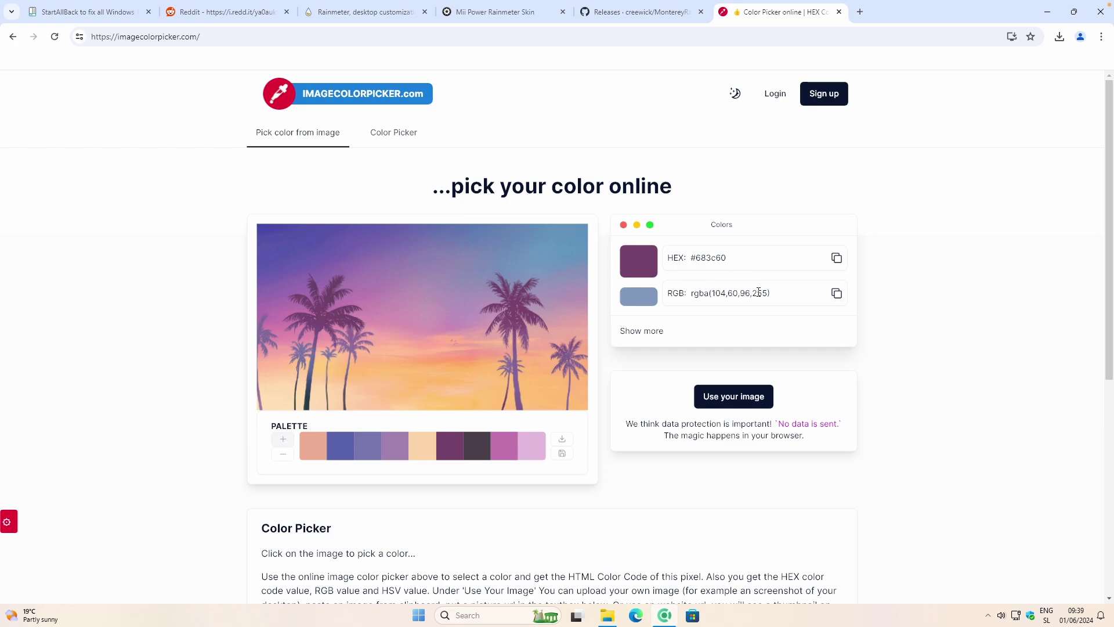
{"action": "left_click_drag", "start_coordinate": [735, 260], "coordinate": [694, 258]}
{"action": "left_click", "coordinate": [836, 258]}
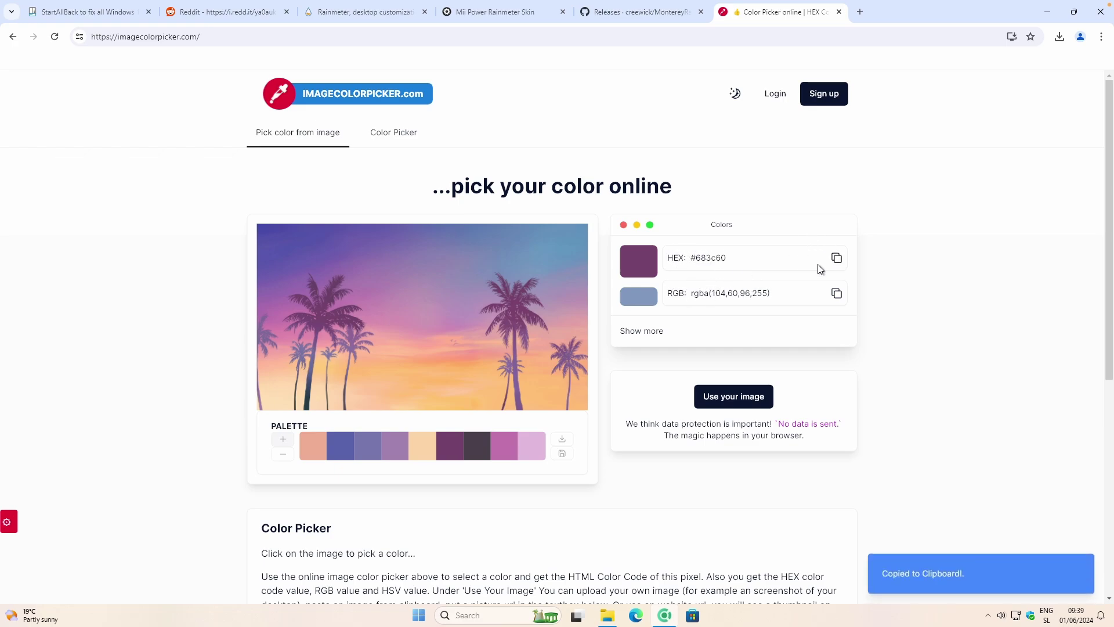
{"action": "left_click", "coordinate": [1048, 11]}
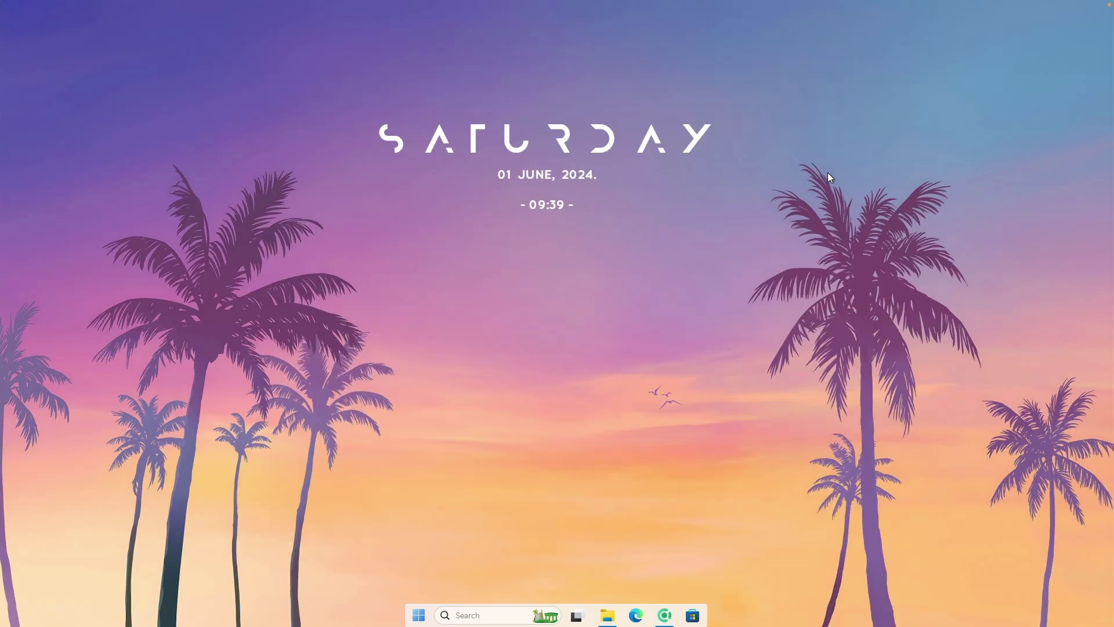
Set the Mond text color to HEX 683c60 in the Mond settings, and close those settings
{"action": "right_click", "coordinate": [608, 147]}
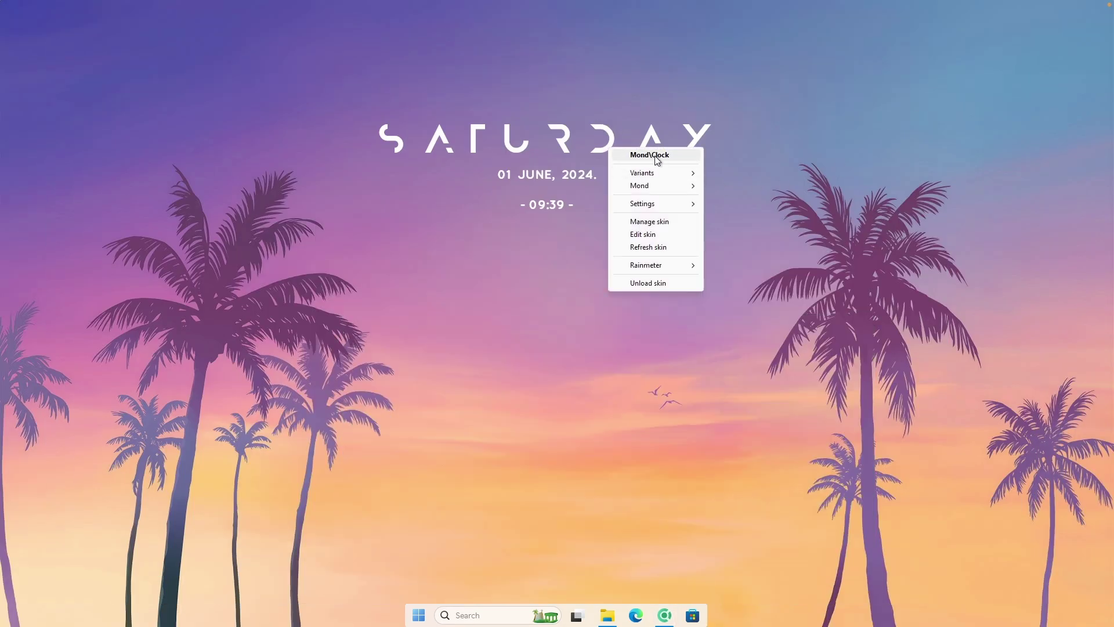
{"action": "mouse_move", "coordinate": [661, 187]}
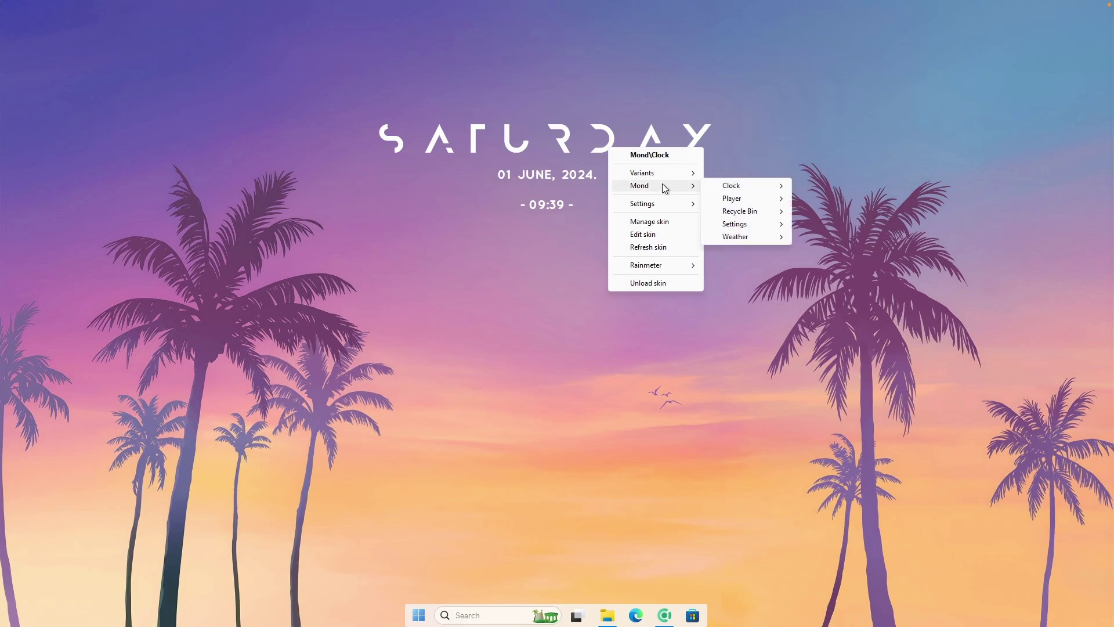
{"action": "mouse_move", "coordinate": [746, 230]}
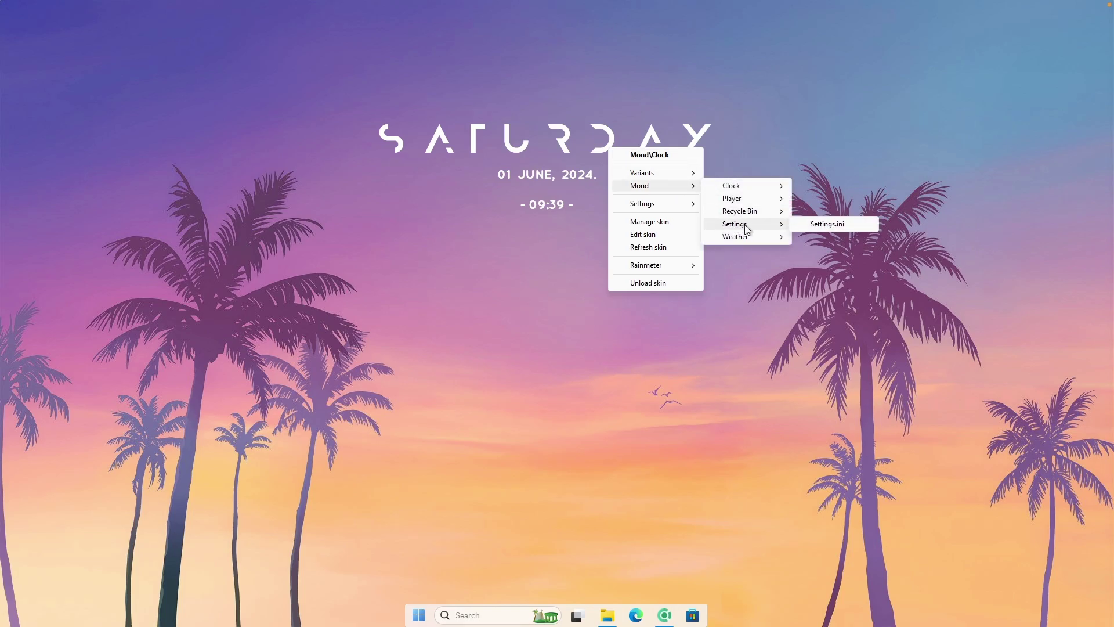
{"action": "left_click", "coordinate": [831, 224]}
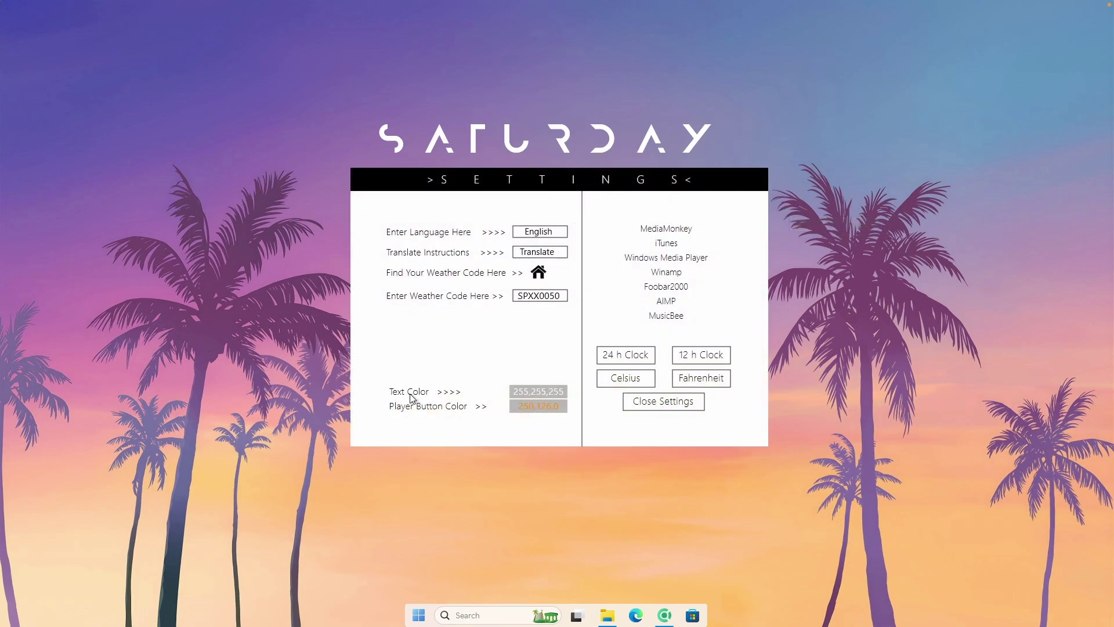
{"action": "left_click", "coordinate": [540, 396]}
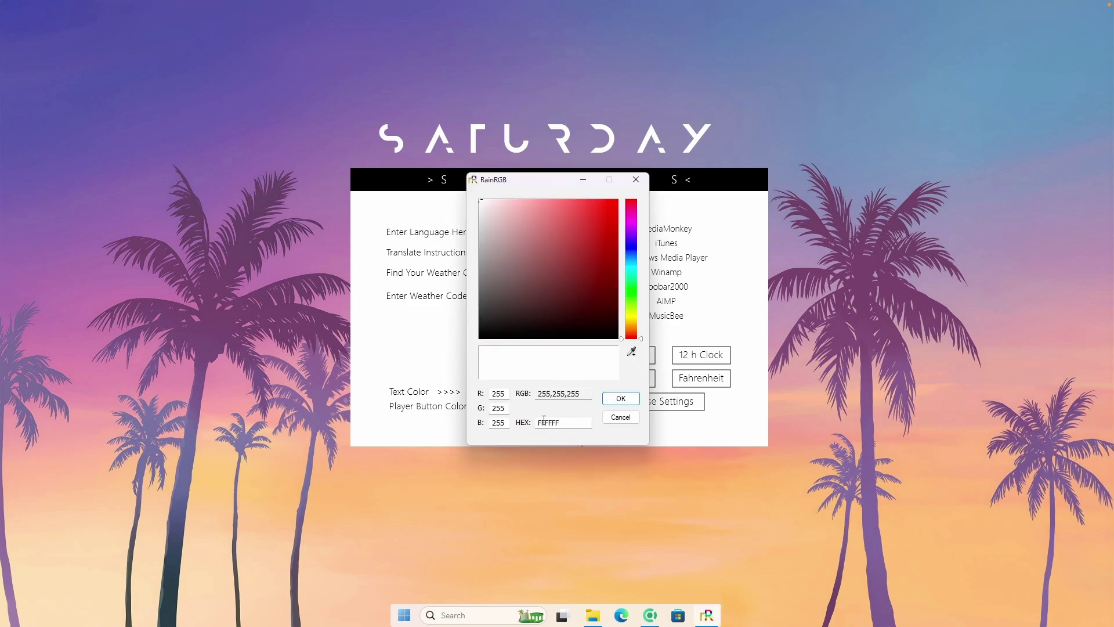
{"action": "left_click_drag", "start_coordinate": [561, 423], "coordinate": [538, 421]}
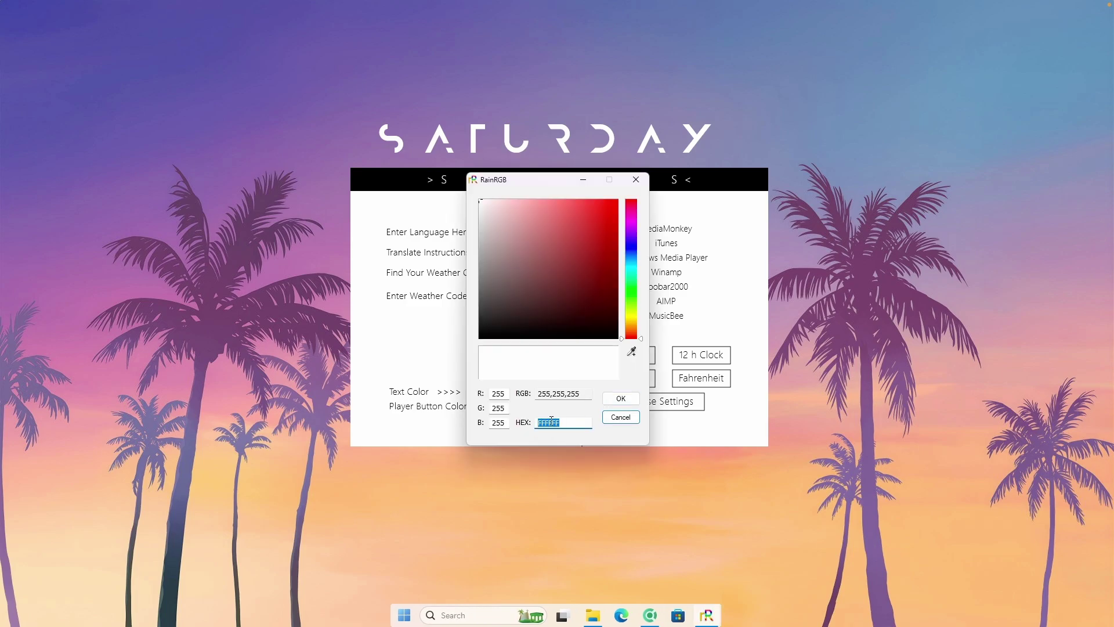
{"action": "key", "text": "ctrl+v"}
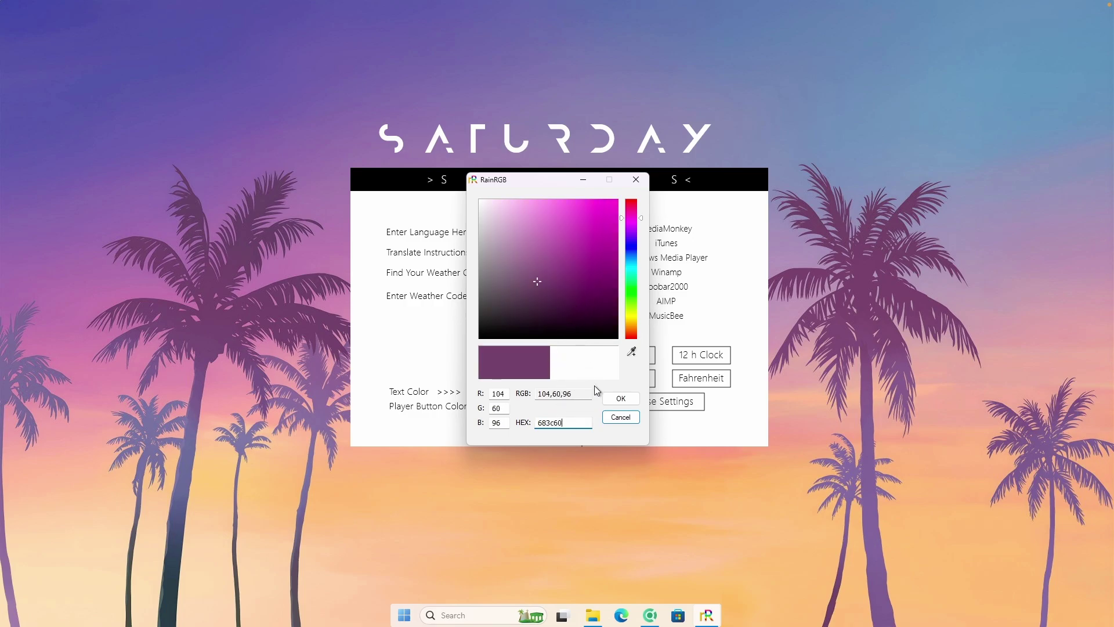
{"action": "left_click", "coordinate": [620, 398]}
{"action": "left_click", "coordinate": [665, 407]}
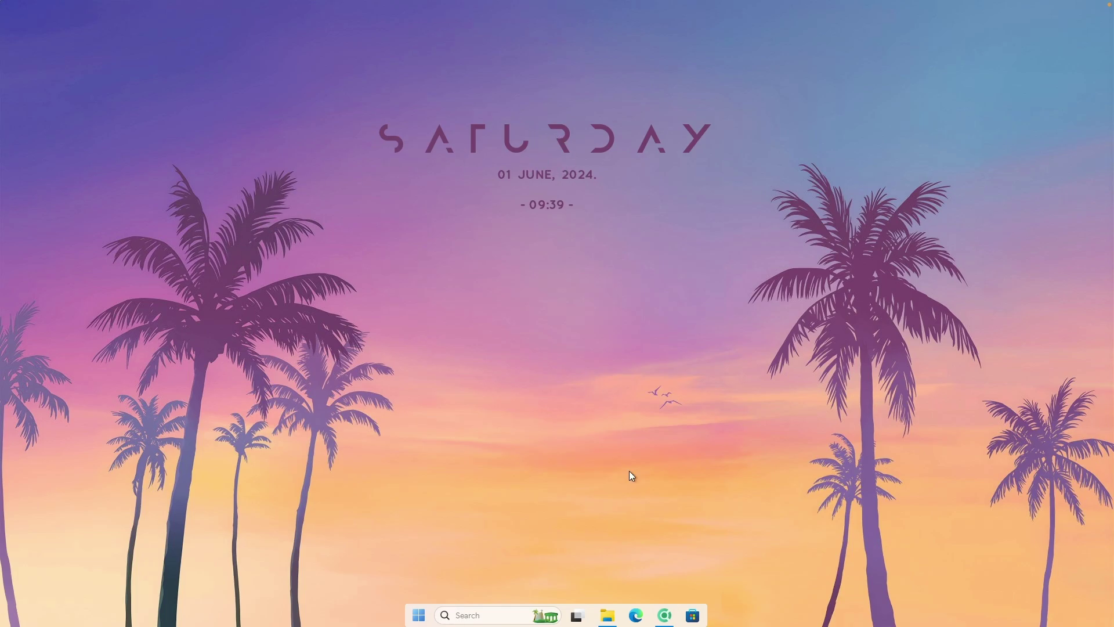
Install the downloaded mii-power skin package from the Downloads folder
{"action": "left_click", "coordinate": [609, 614]}
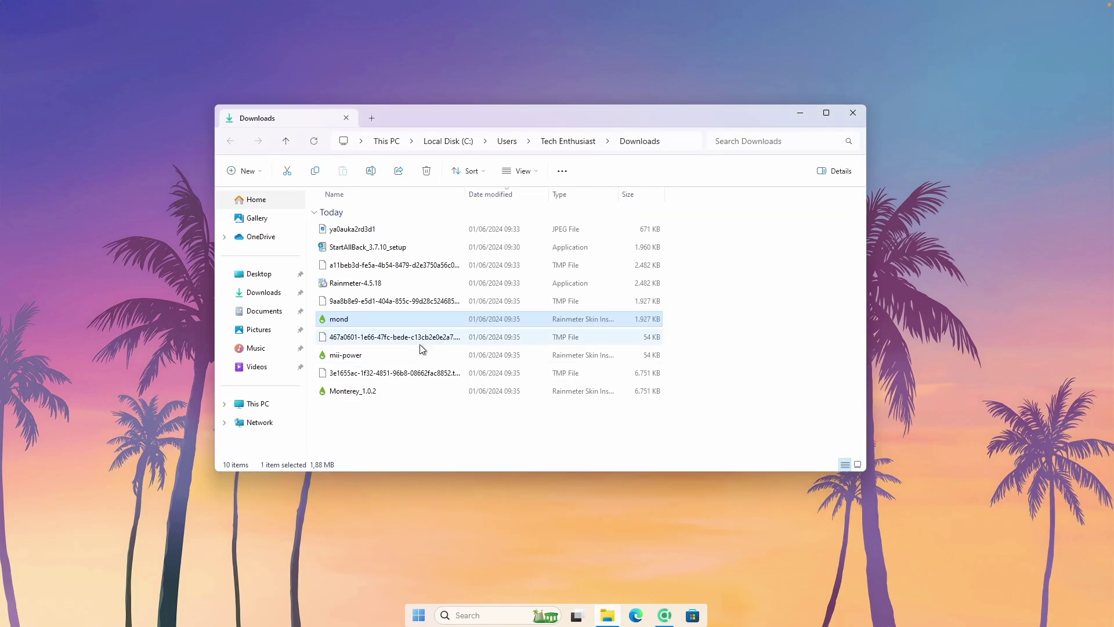
{"action": "double_click", "coordinate": [384, 357]}
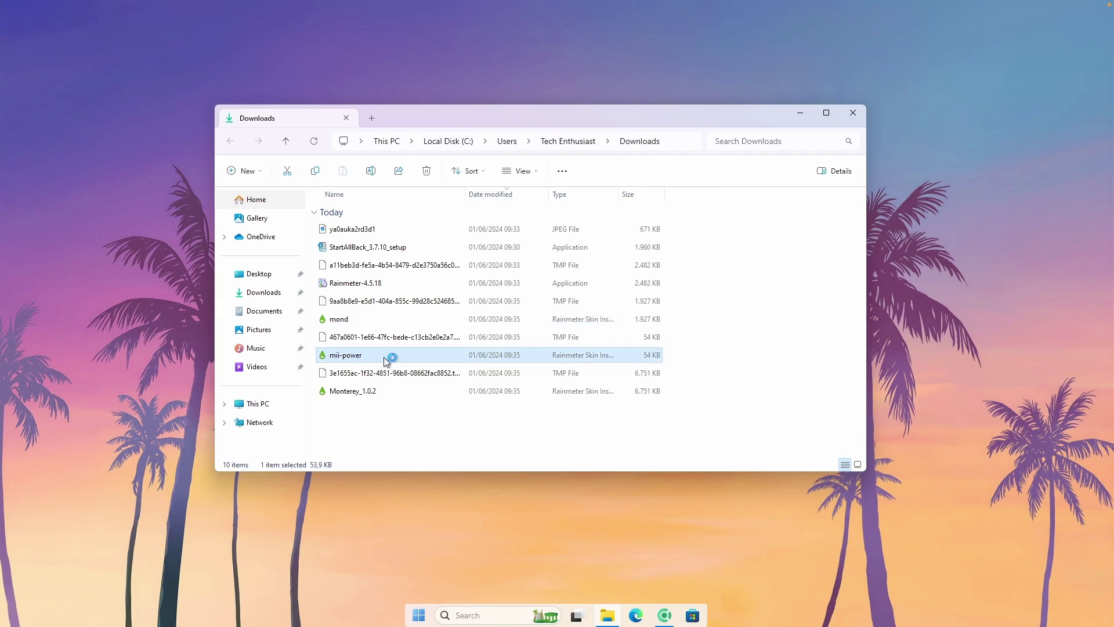
{"action": "left_click", "coordinate": [599, 398]}
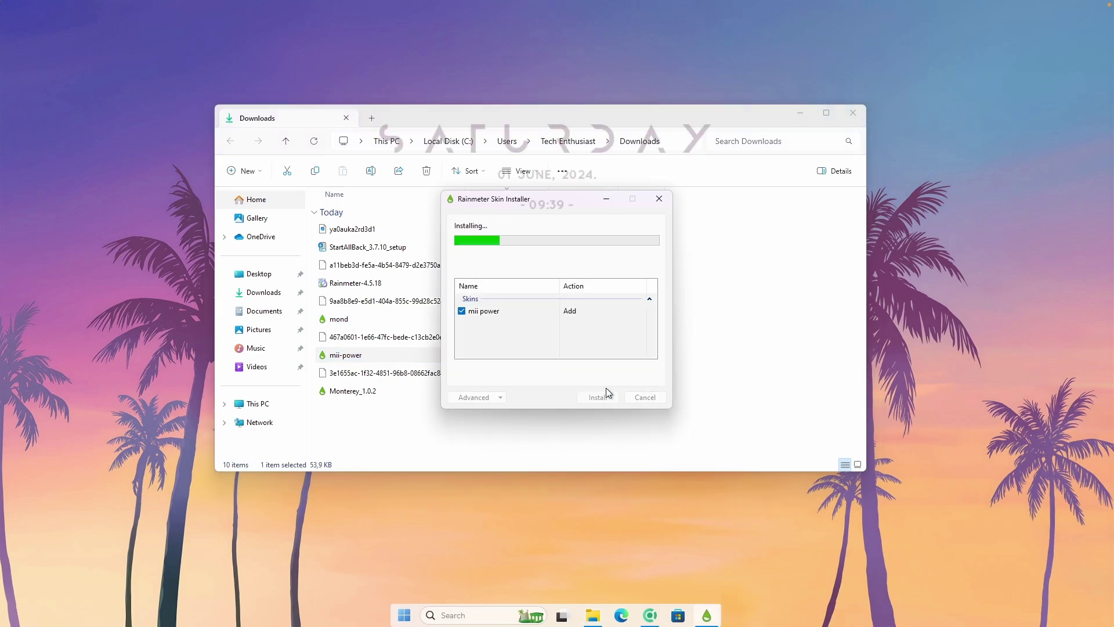
Open the Rainmeter skin manager and minimize the Downloads and browser windows to expose the desktop
{"action": "left_click", "coordinate": [800, 112]}
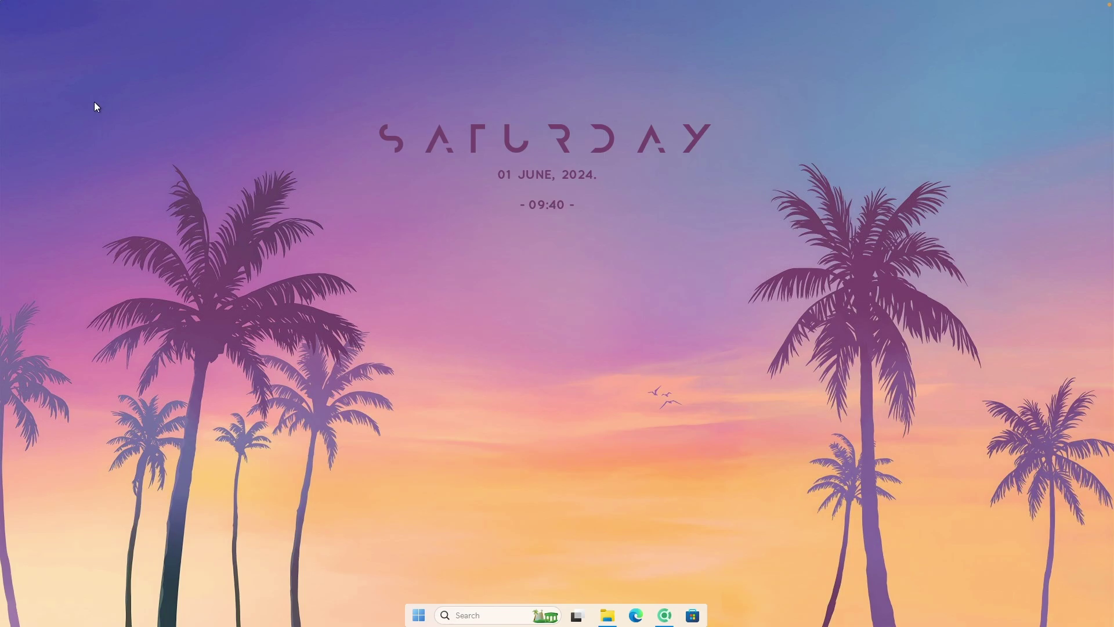
{"action": "left_click", "coordinate": [668, 614]}
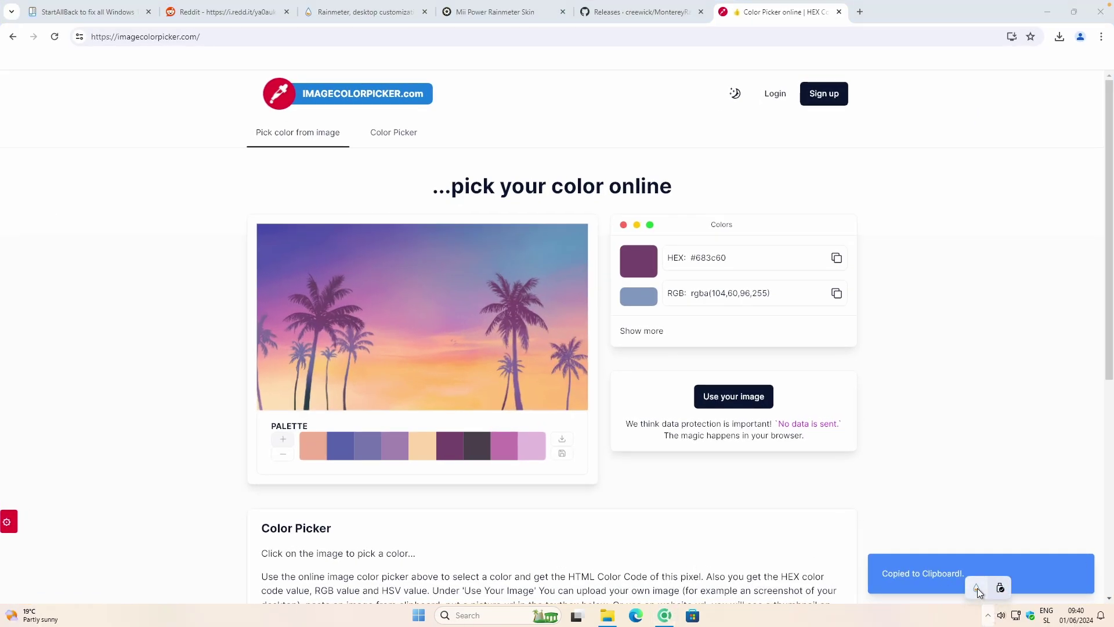
{"action": "left_click", "coordinate": [976, 586]}
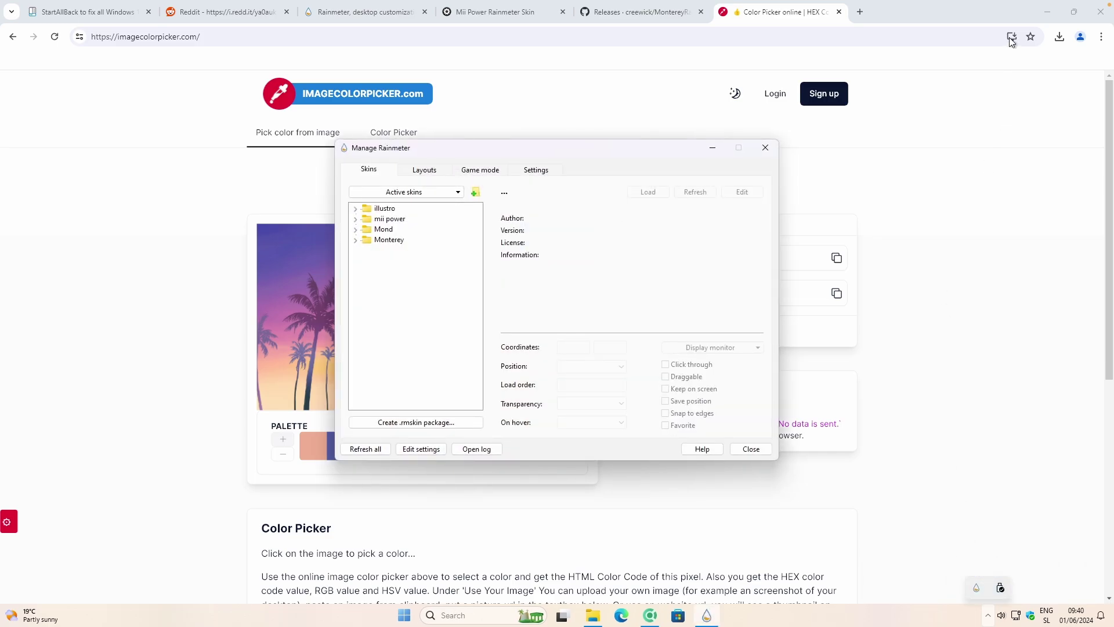
{"action": "left_click", "coordinate": [1048, 11]}
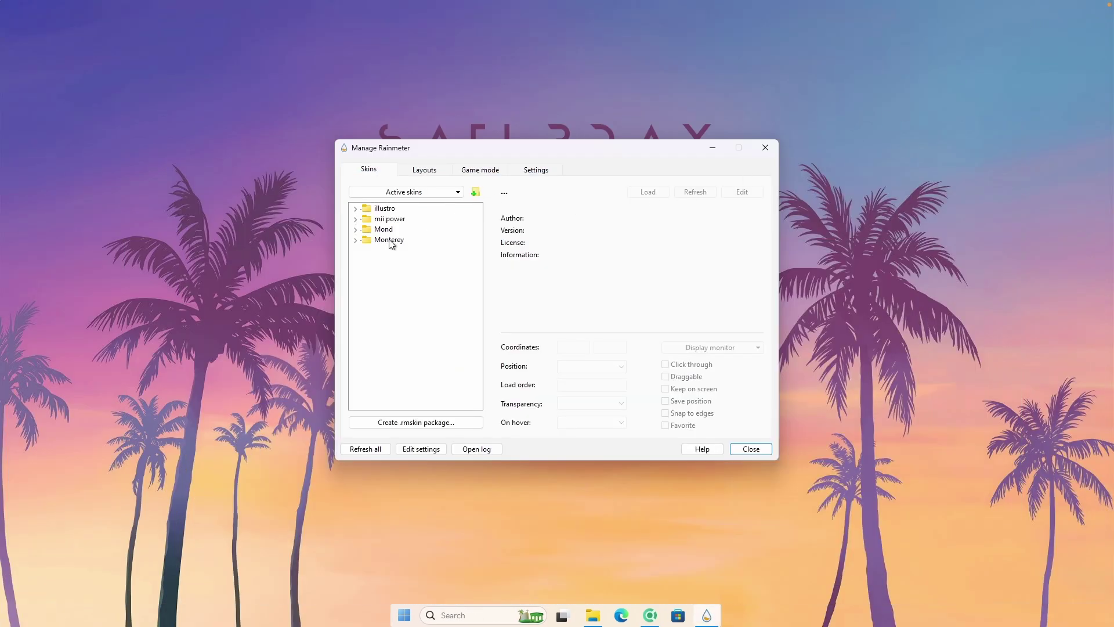
Load the W.ini skin from mii power's power folder, place its icons near the desktop's lower-left corner at about 116, 851, and close the manager
{"action": "left_click", "coordinate": [356, 219]}
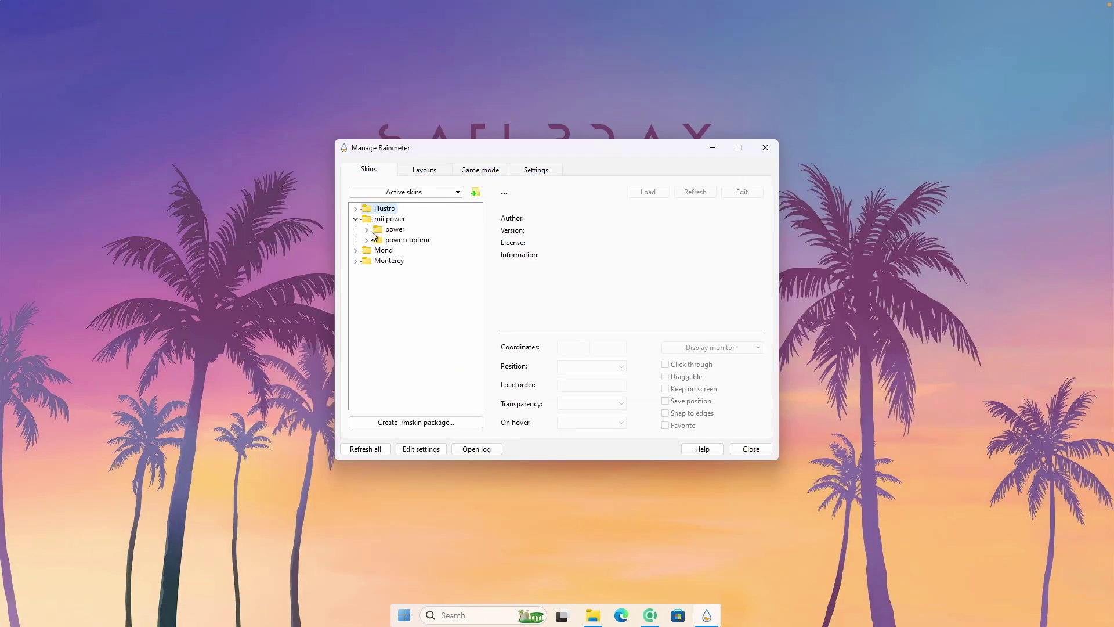
{"action": "left_click", "coordinate": [373, 231]}
{"action": "left_click", "coordinate": [368, 230]}
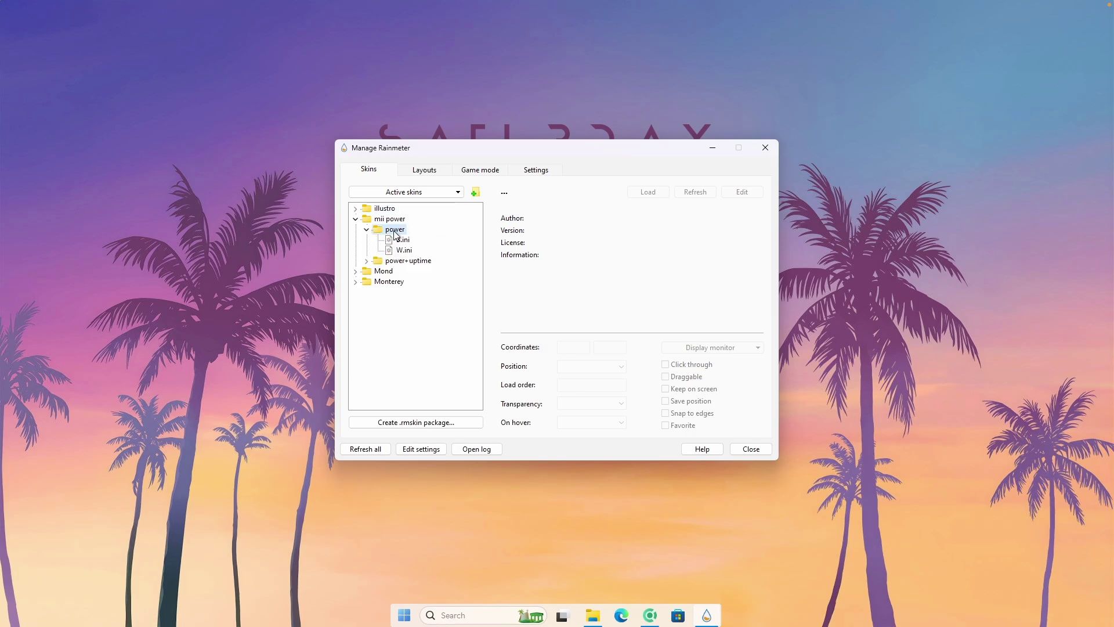
{"action": "left_click", "coordinate": [405, 239]}
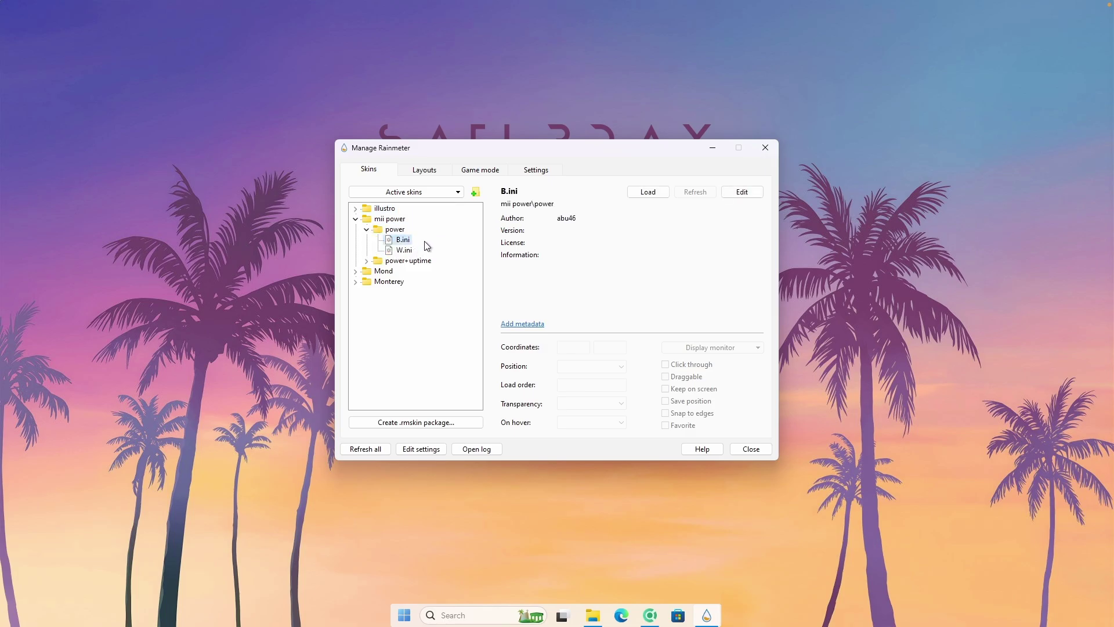
{"action": "left_click", "coordinate": [415, 252]}
{"action": "left_click", "coordinate": [424, 239]}
{"action": "left_click", "coordinate": [407, 252]}
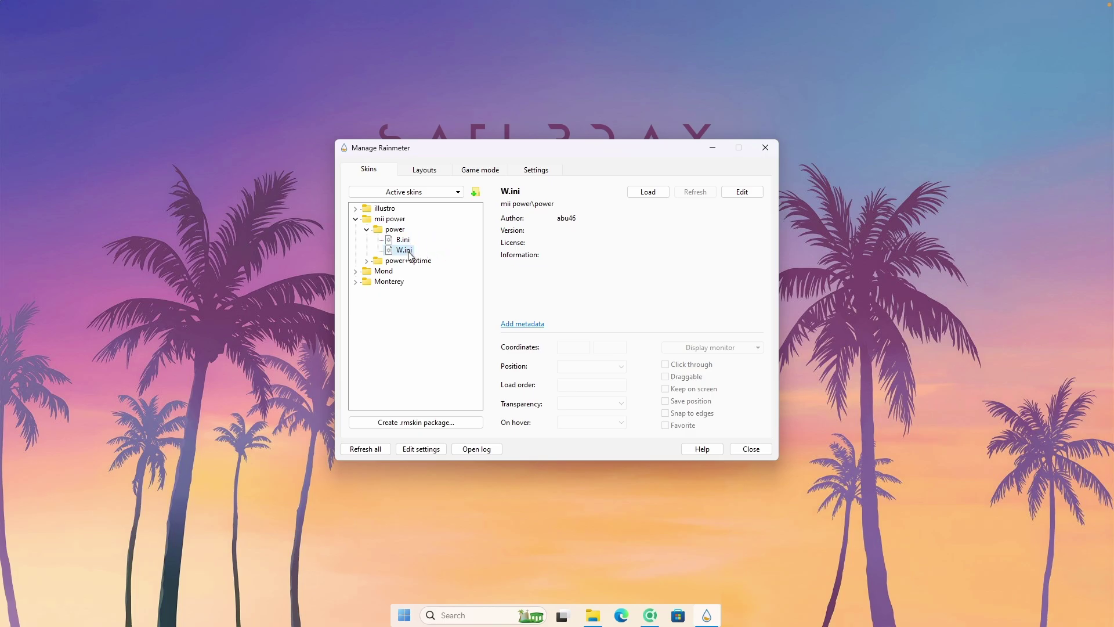
{"action": "double_click", "coordinate": [401, 250]}
{"action": "left_click_drag", "start_coordinate": [16, 55], "coordinate": [83, 549]}
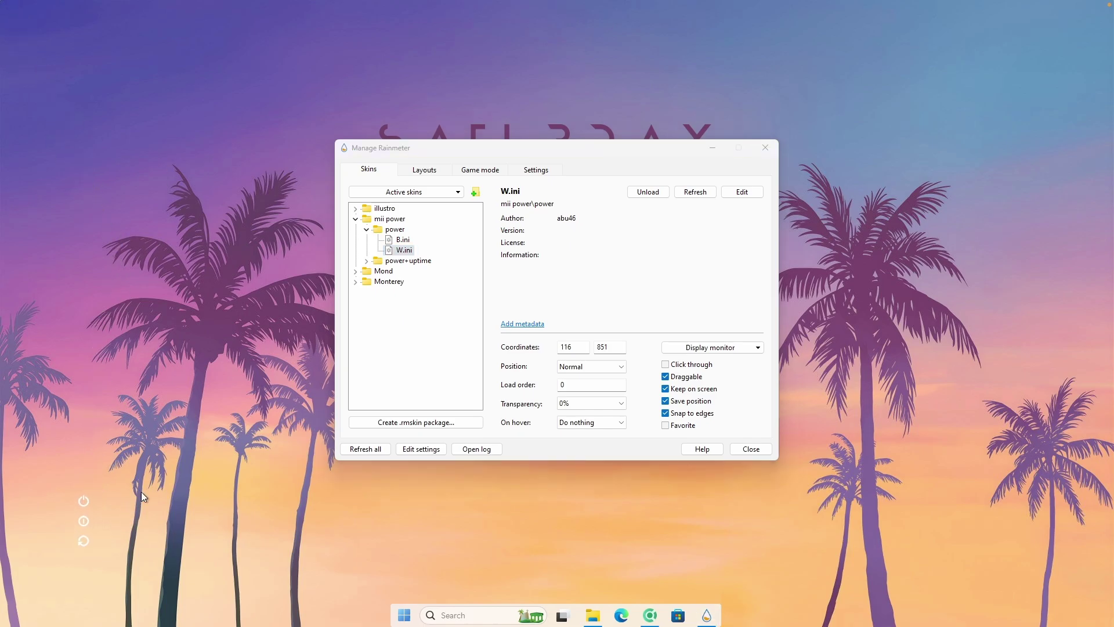
{"action": "left_click", "coordinate": [766, 148]}
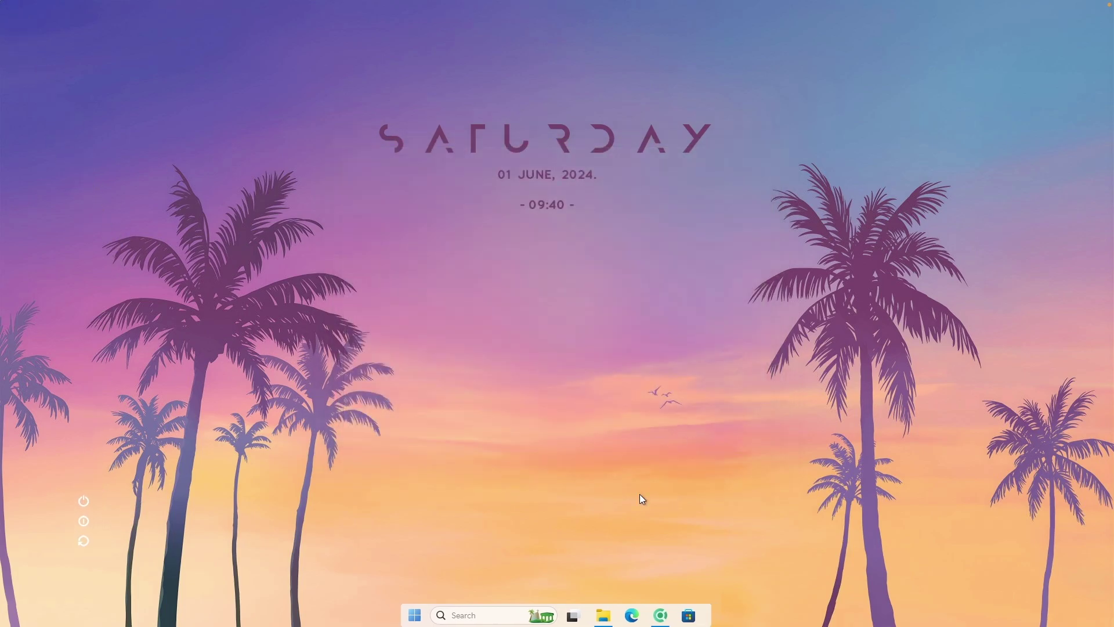
Install the Monterey_1.0.2 skin package from the Downloads folder and set the Monterey theme to Blur
{"action": "key", "text": "alt+Tab"}
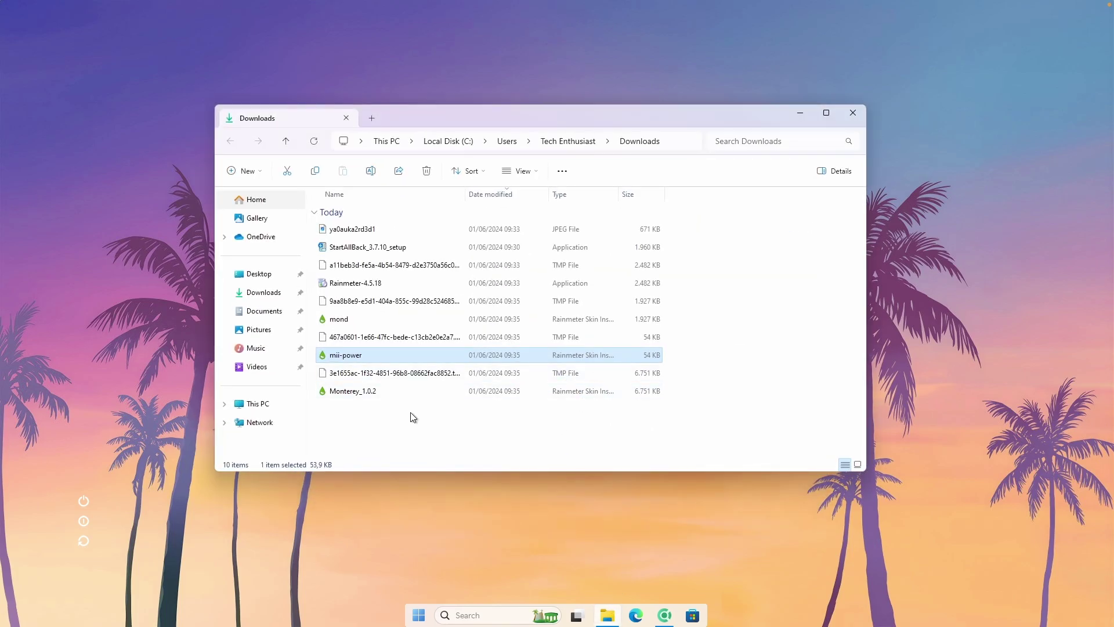
{"action": "double_click", "coordinate": [366, 391]}
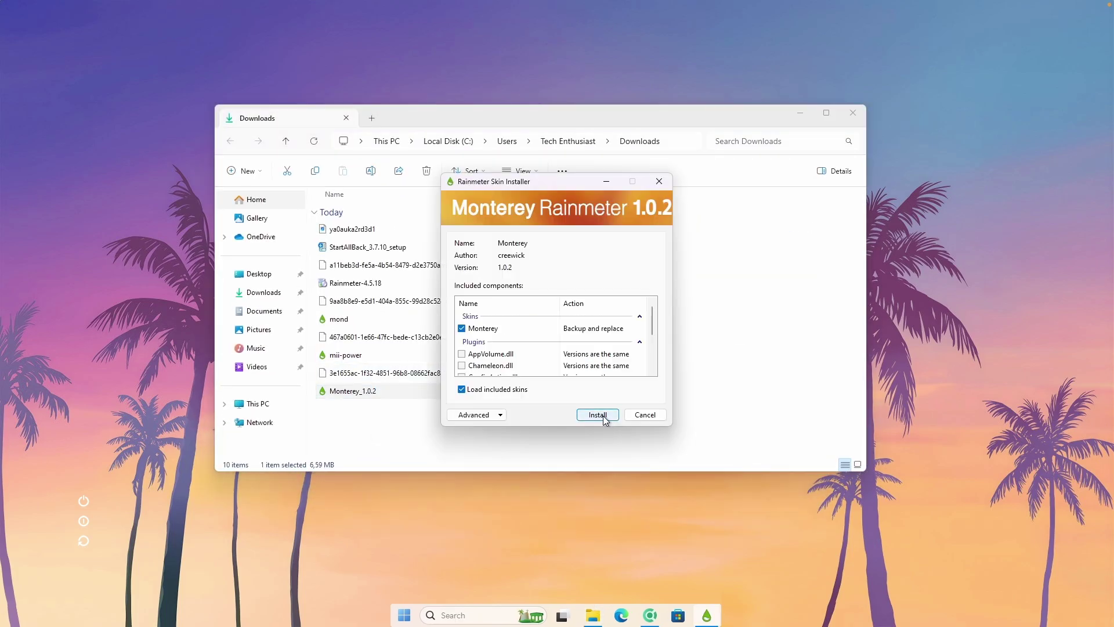
{"action": "left_click", "coordinate": [601, 415]}
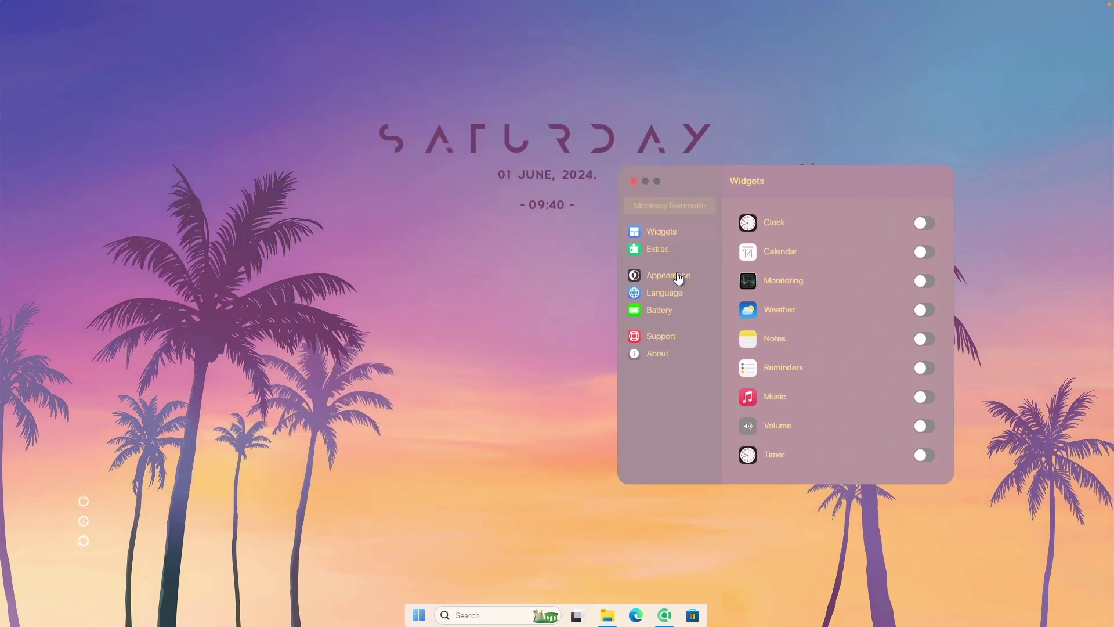
{"action": "left_click", "coordinate": [669, 275]}
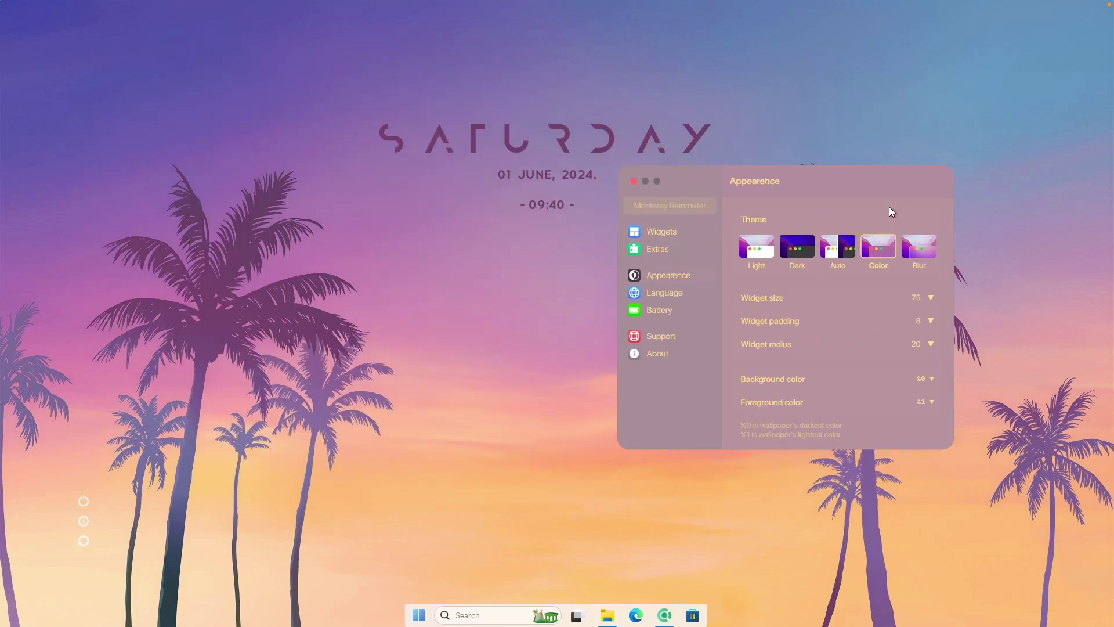
{"action": "left_click", "coordinate": [922, 246]}
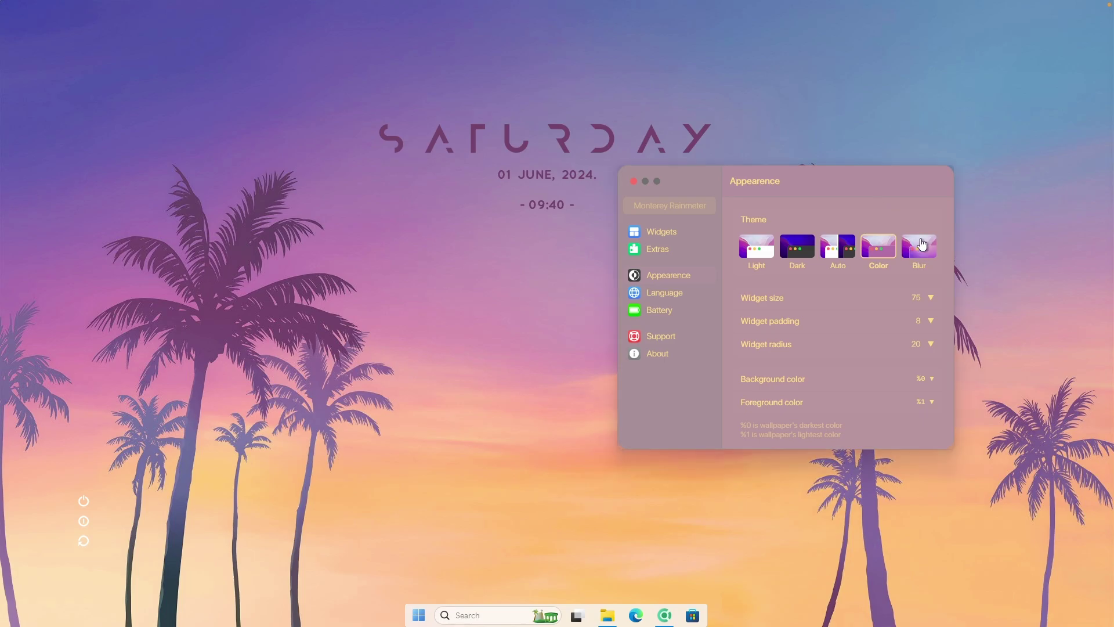
Enable the Monitoring, Weather, Notes and Music widgets in Monterey, and close its settings window
{"action": "left_click", "coordinate": [685, 230]}
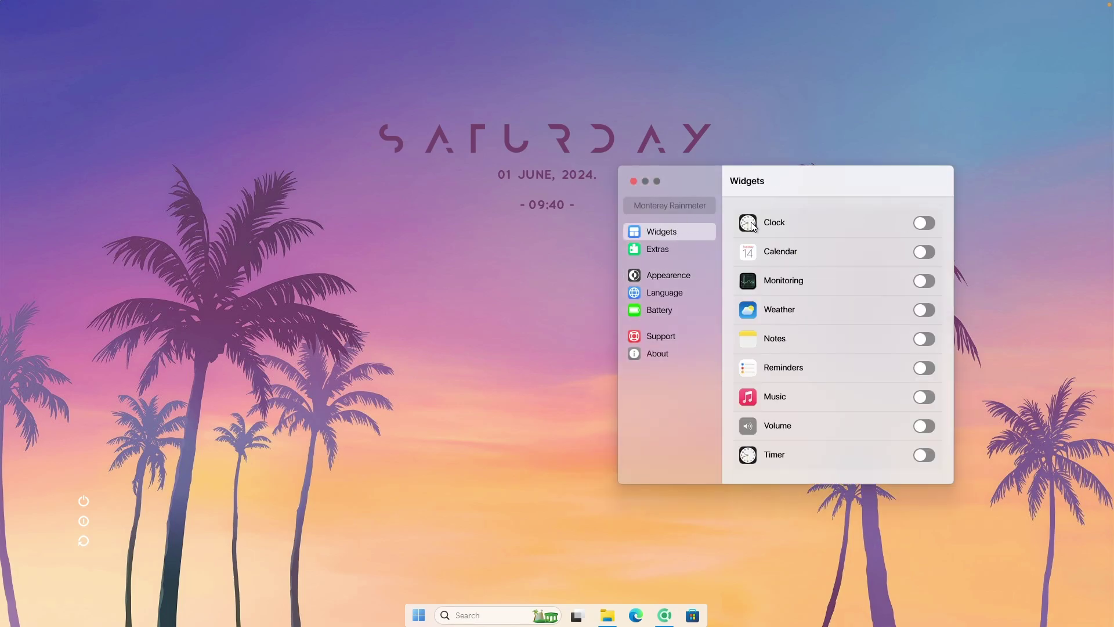
{"action": "left_click", "coordinate": [925, 283]}
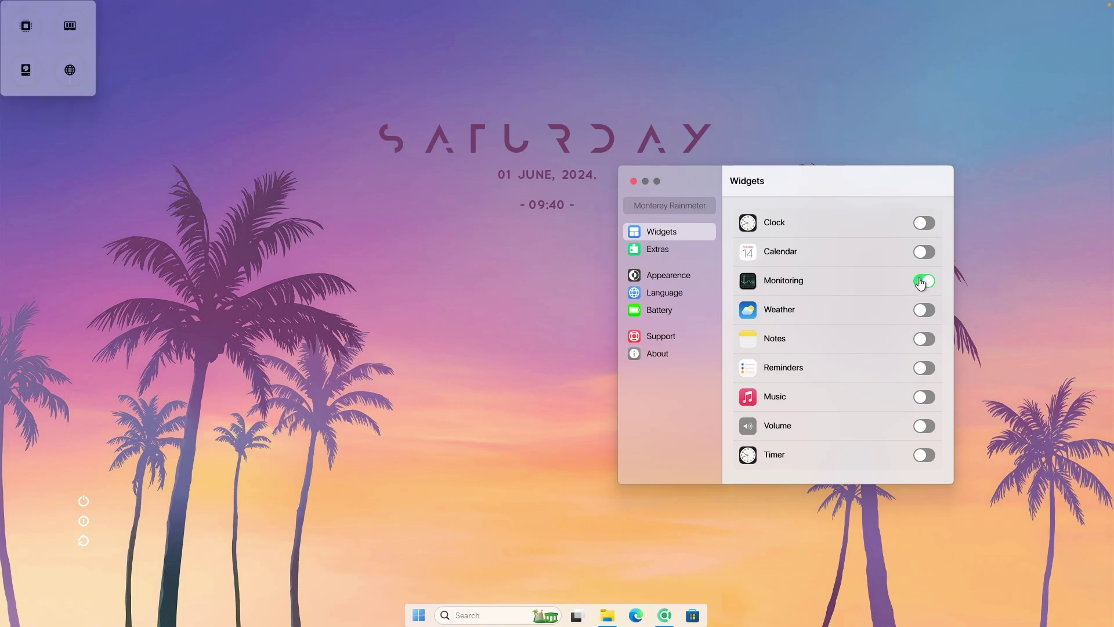
{"action": "left_click", "coordinate": [924, 310]}
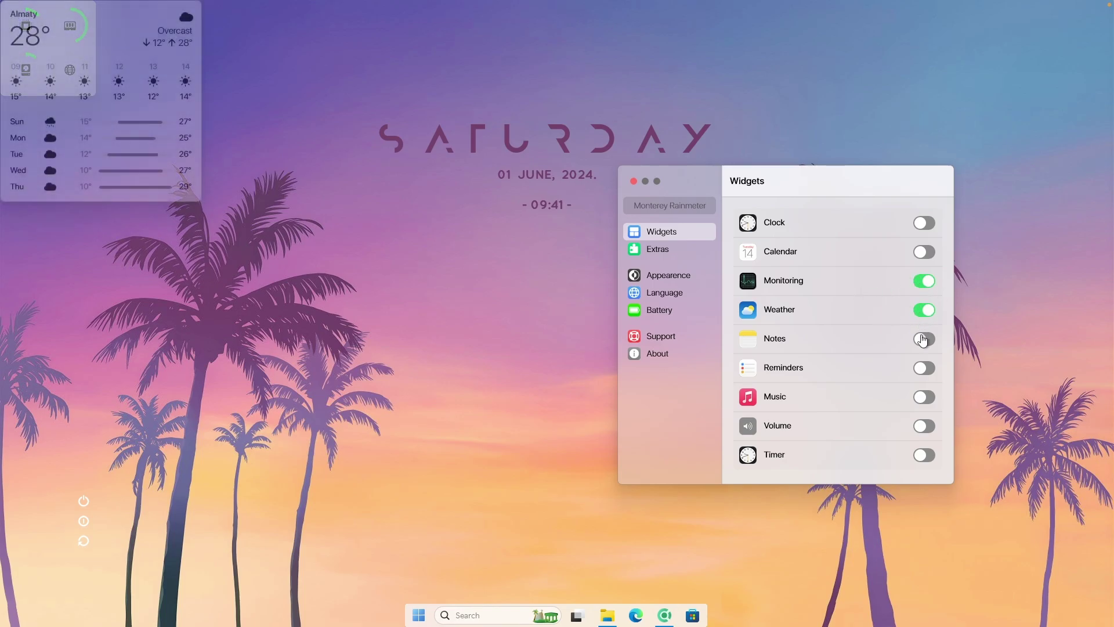
{"action": "left_click", "coordinate": [924, 340]}
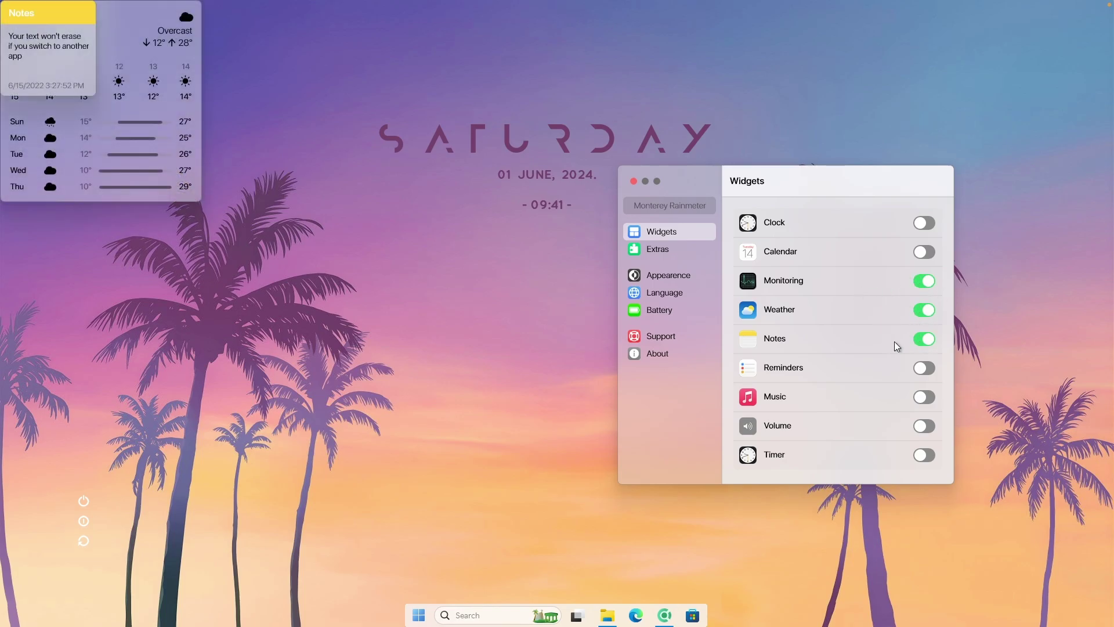
{"action": "left_click", "coordinate": [925, 397]}
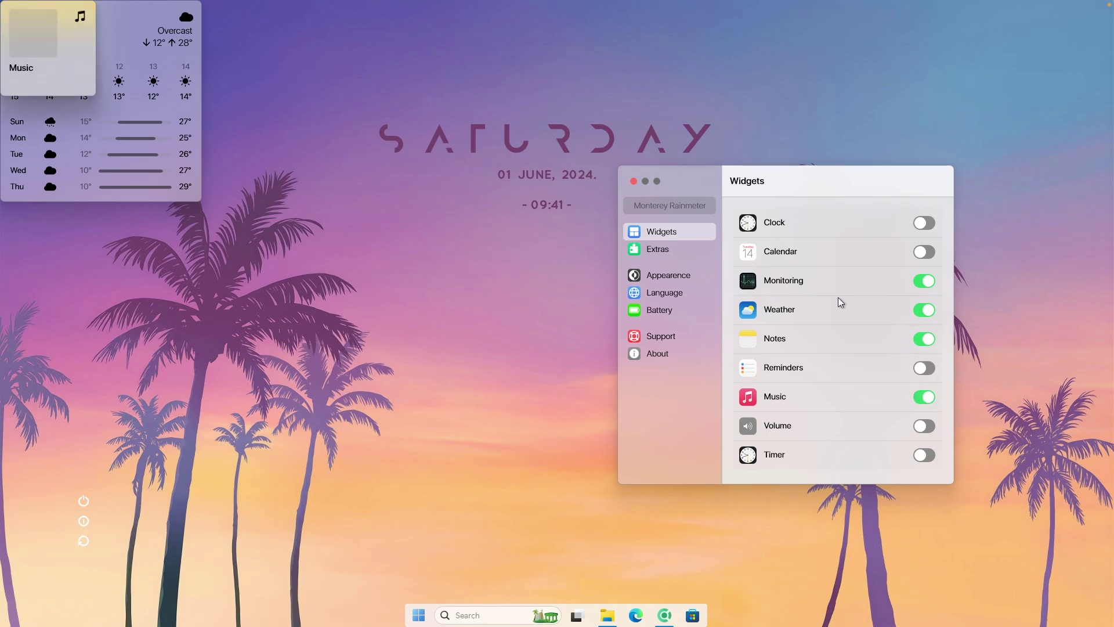
{"action": "left_click", "coordinate": [633, 181]}
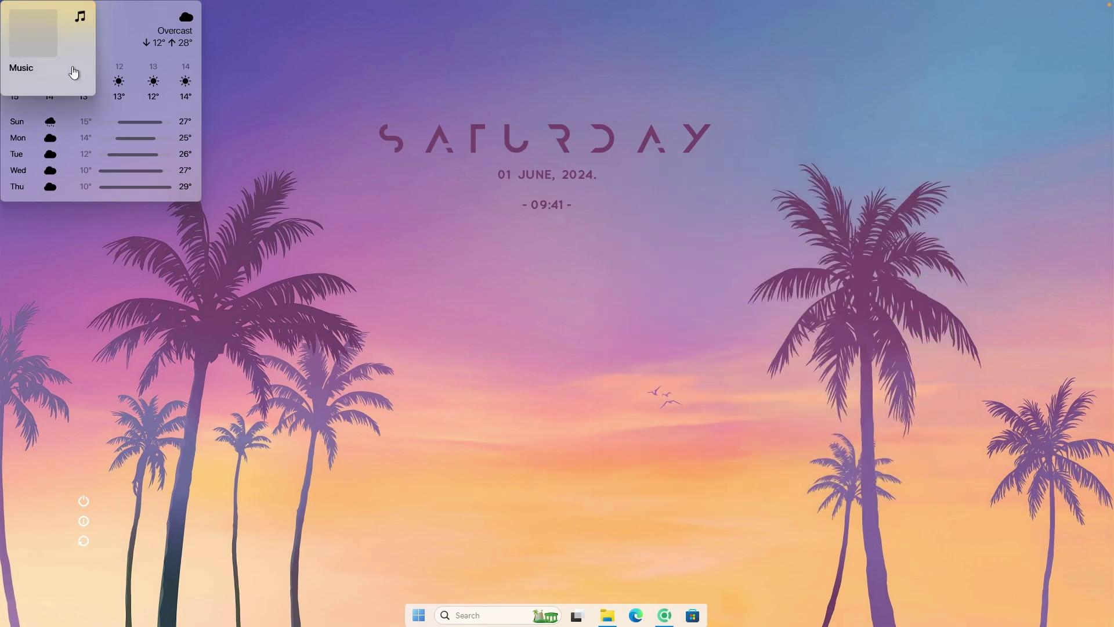
Separate the stacked widgets by moving Music, Weather and Notes off the Monitoring widget
{"action": "left_click_drag", "start_coordinate": [74, 70], "coordinate": [373, 271]}
{"action": "left_click_drag", "start_coordinate": [158, 145], "coordinate": [359, 145]}
{"action": "left_click_drag", "start_coordinate": [65, 74], "coordinate": [132, 171]}
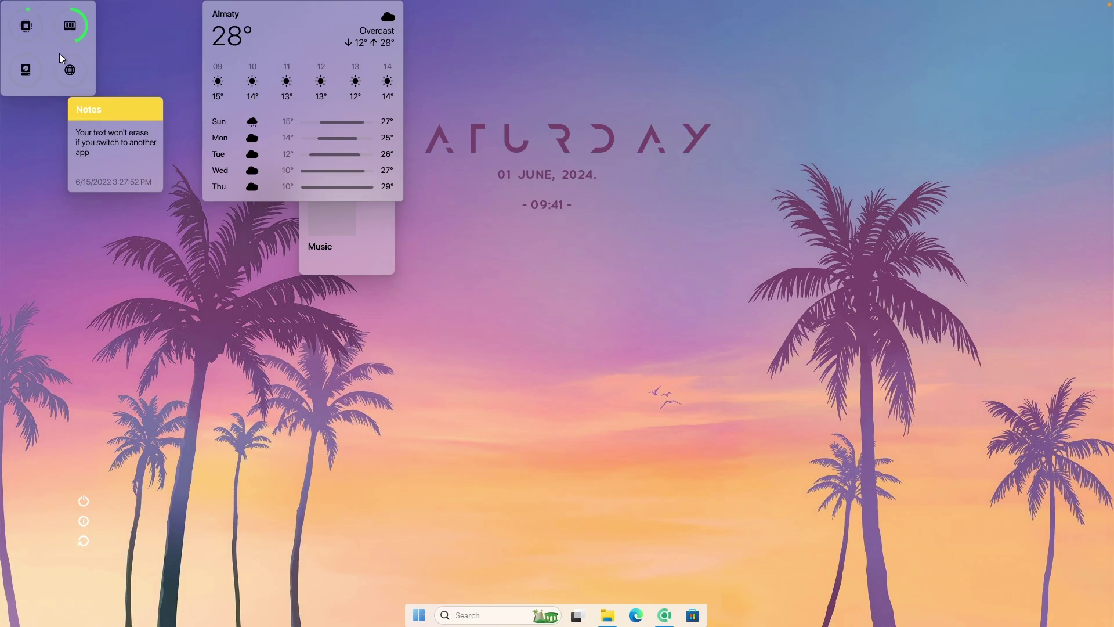
Place the Monitoring widget beside the power icons at the desktop's lower left and switch it to the horizontal layout with percentages
{"action": "left_click_drag", "start_coordinate": [50, 54], "coordinate": [148, 511]}
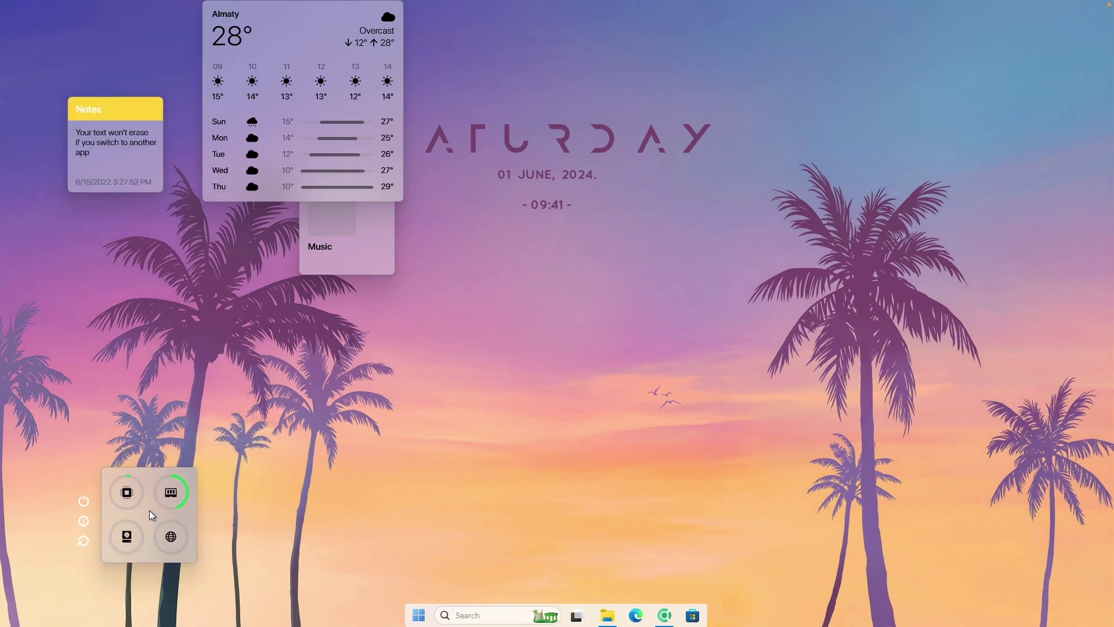
{"action": "right_click", "coordinate": [148, 510]}
{"action": "left_click", "coordinate": [210, 441]}
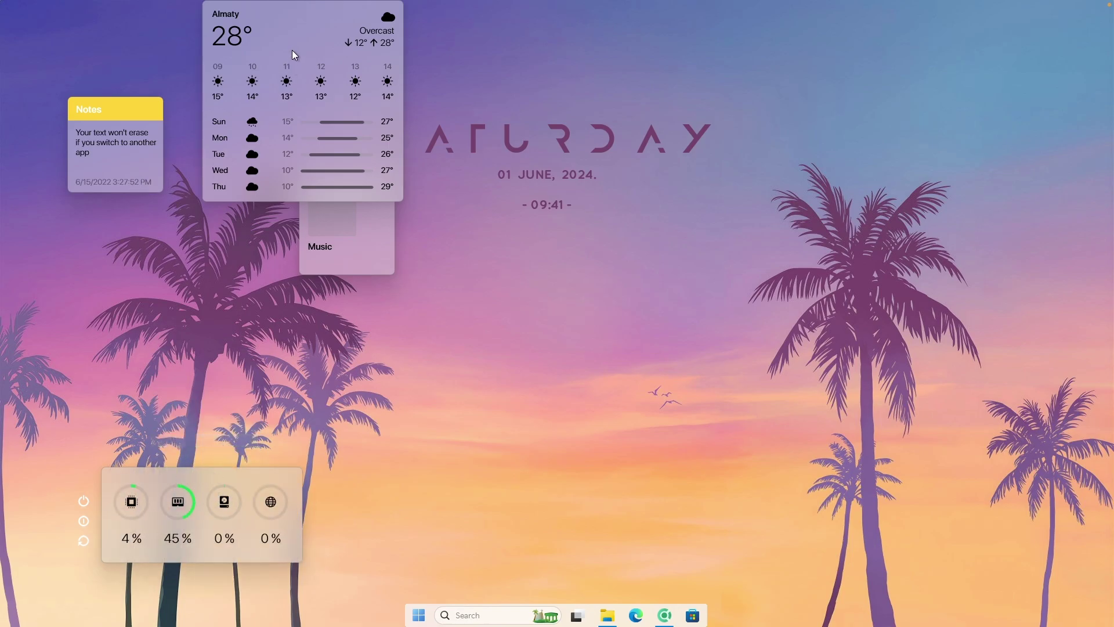
Move the Weather widget to the desktop's lower-right area and set its size to Wide
{"action": "left_click_drag", "start_coordinate": [288, 32], "coordinate": [900, 451]}
{"action": "right_click", "coordinate": [898, 435]}
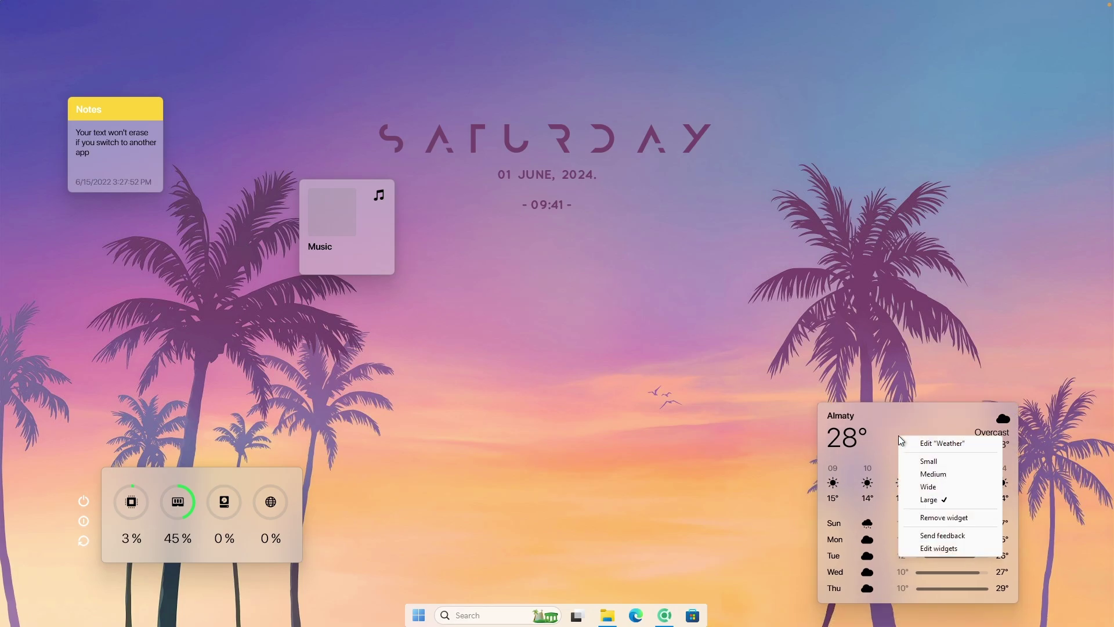
{"action": "left_click", "coordinate": [939, 491]}
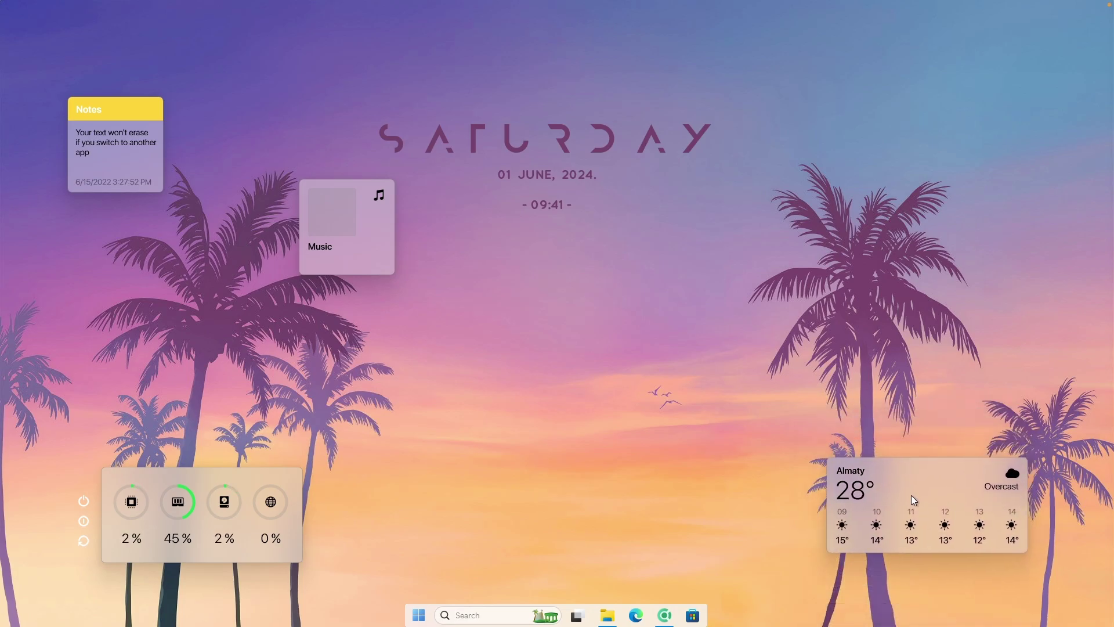
Arrange the Notes and Music widgets side by side directly above the Weather widget, and close the Monterey settings window
{"action": "left_click_drag", "start_coordinate": [369, 272], "coordinate": [1002, 437]}
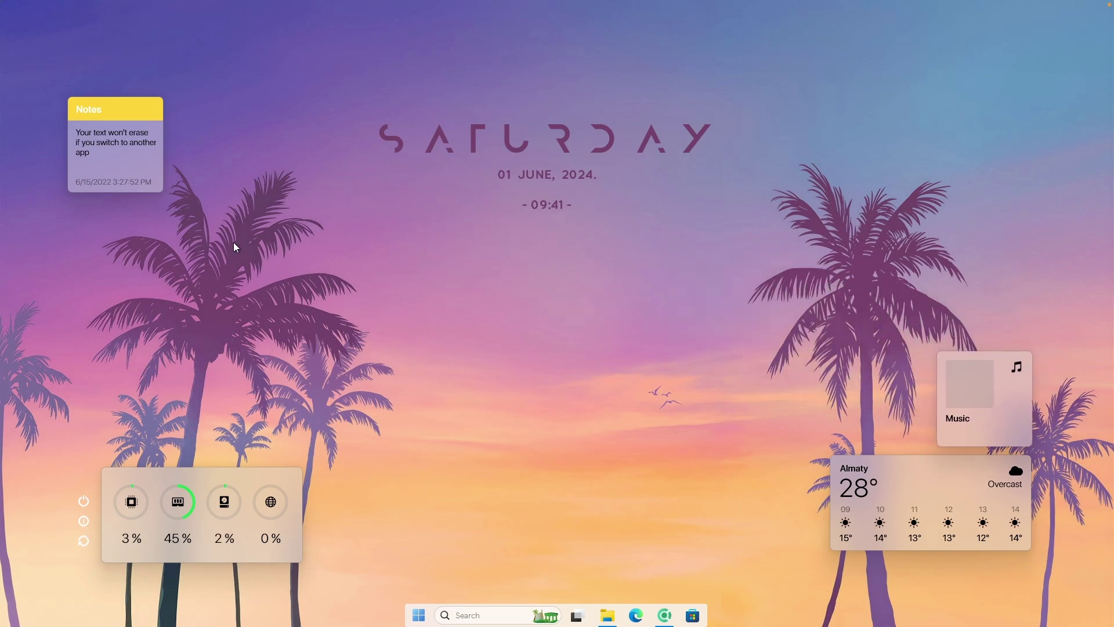
{"action": "left_click_drag", "start_coordinate": [130, 169], "coordinate": [892, 413]}
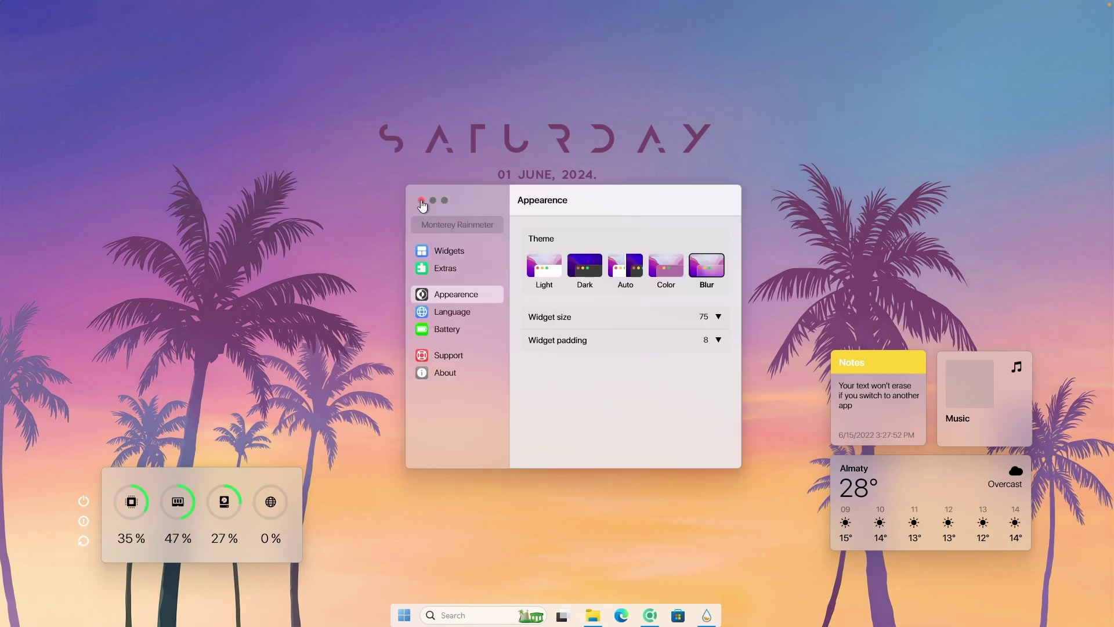
{"action": "left_click", "coordinate": [421, 200]}
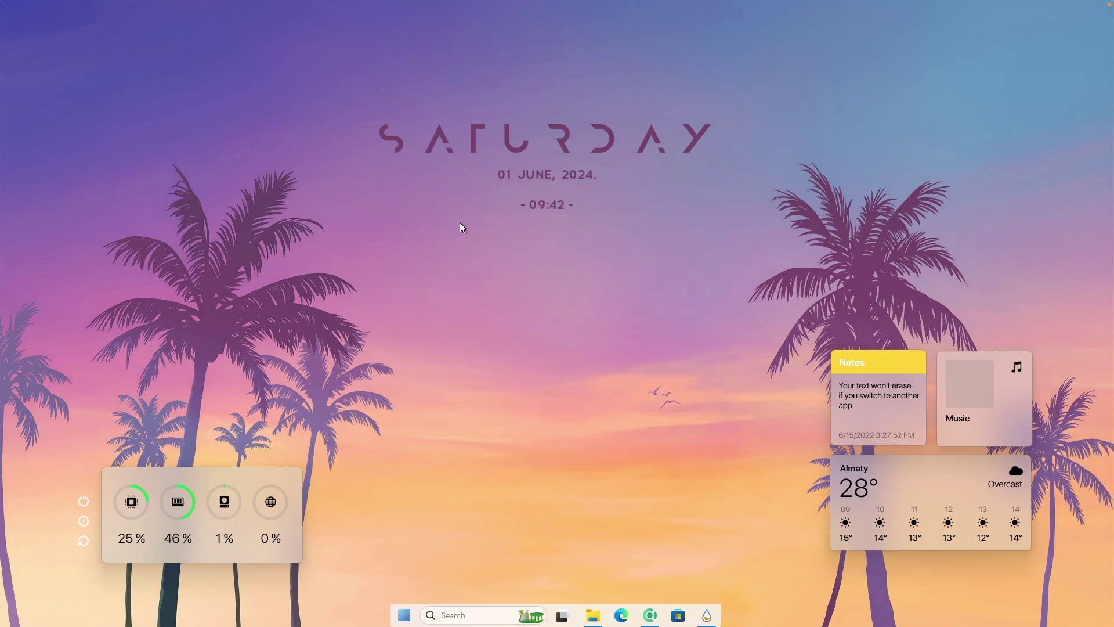